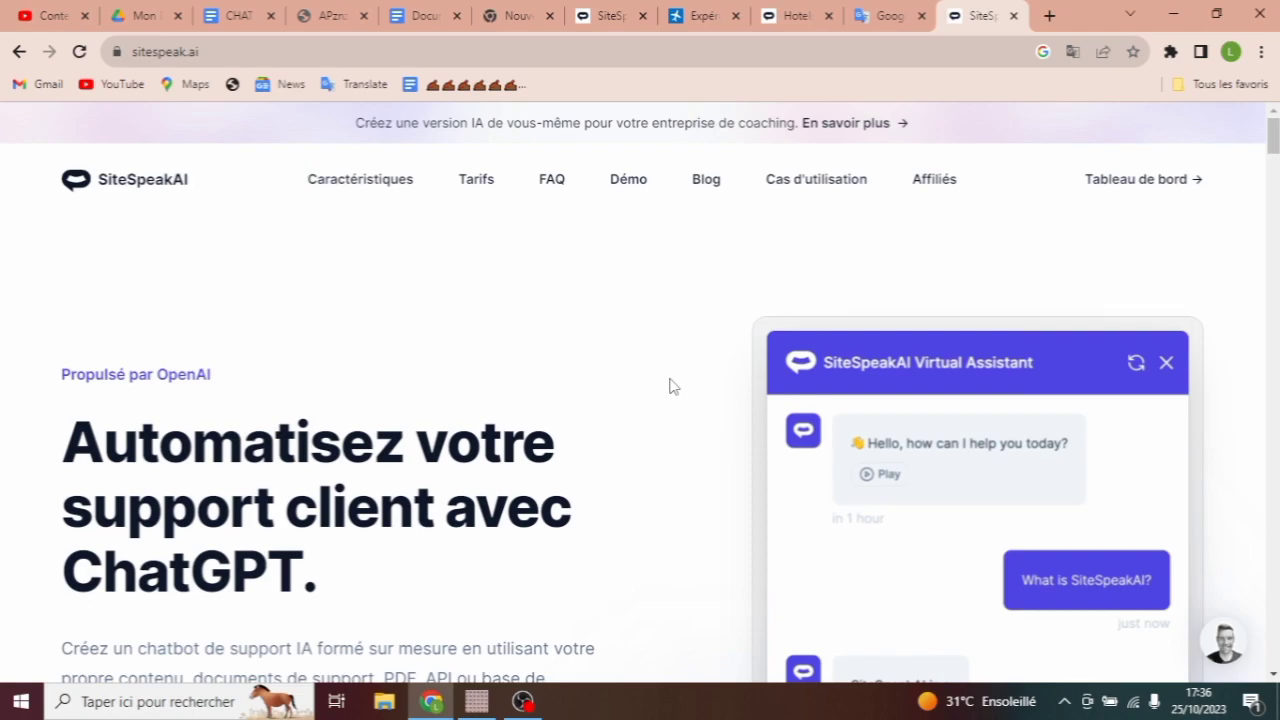
Step: Look through the SiteSpeakAI homepage's chatbot training table and analytics previews, and return to the start of the page
{"action": "left_click_drag", "start_coordinate": [1273, 140], "coordinate": [1273, 250]}
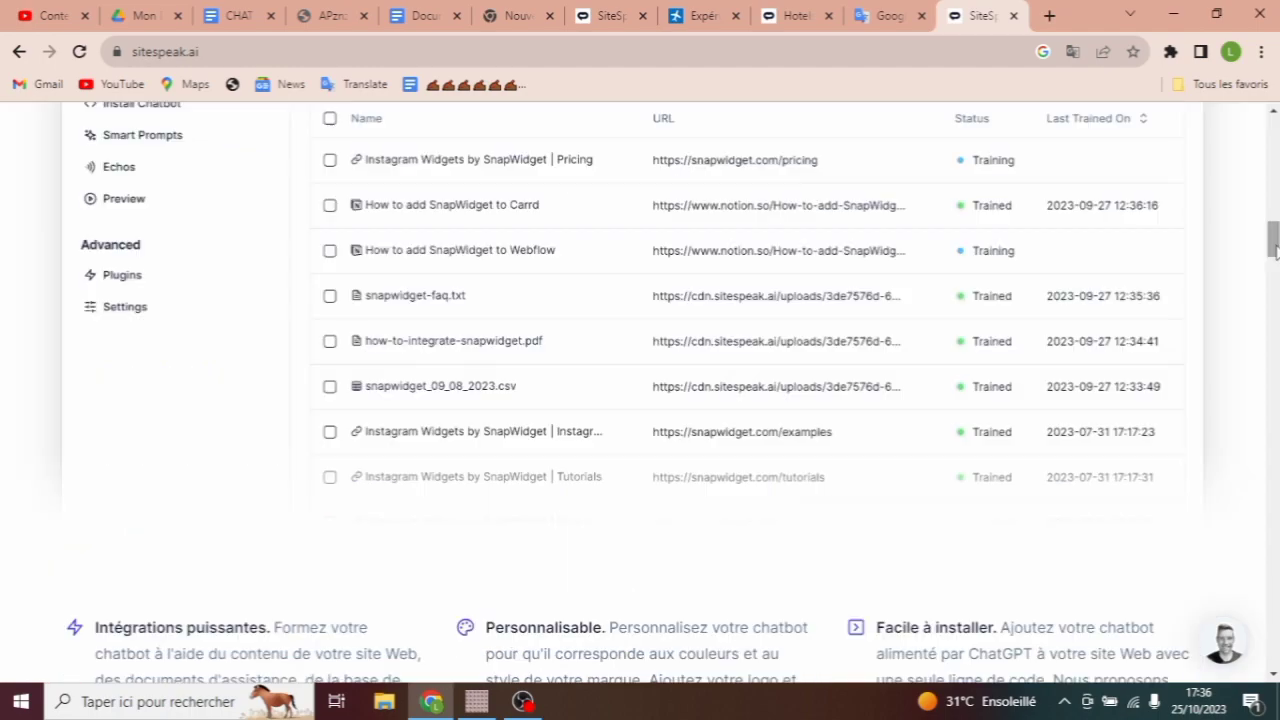
{"action": "left_click_drag", "start_coordinate": [1273, 250], "coordinate": [1273, 418]}
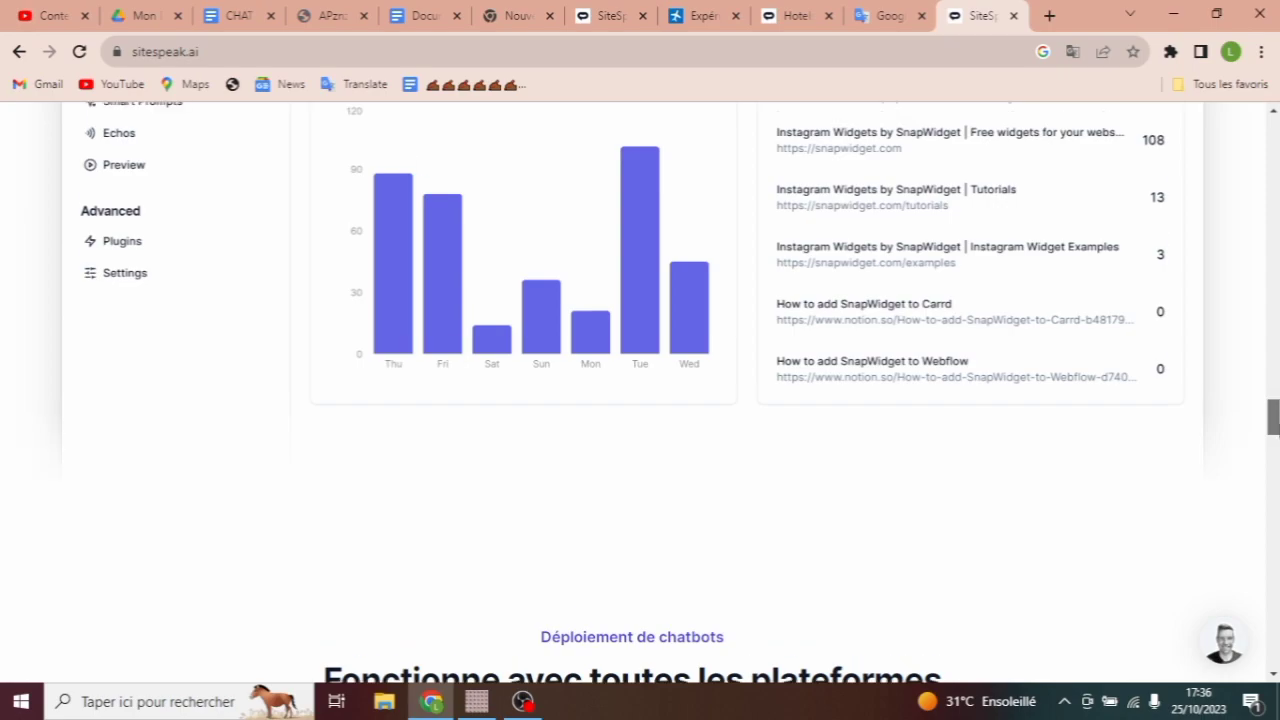
{"action": "left_click_drag", "start_coordinate": [1273, 418], "coordinate": [1272, 122]}
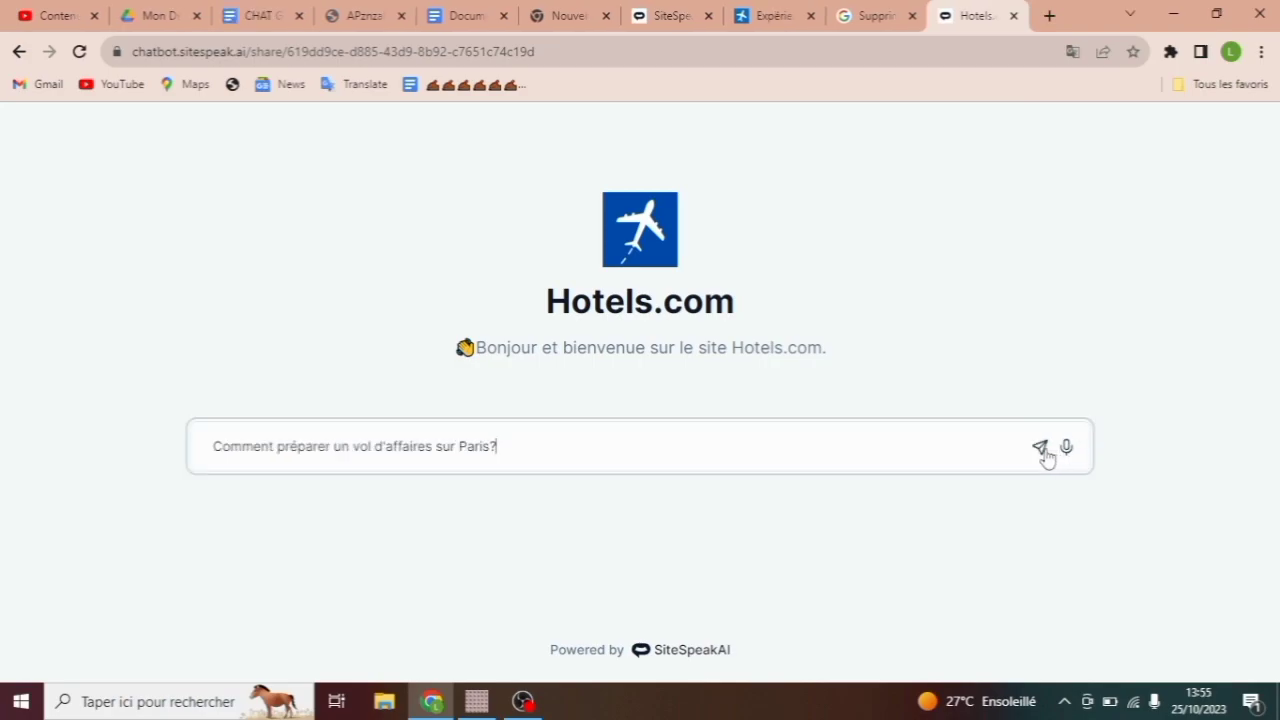
Step: Send the Hotels.com chatbot the question "Comment préparer un vol d'affaires sur Paris?" and review the steps and contact advice in its reply
{"action": "left_click", "coordinate": [1040, 448]}
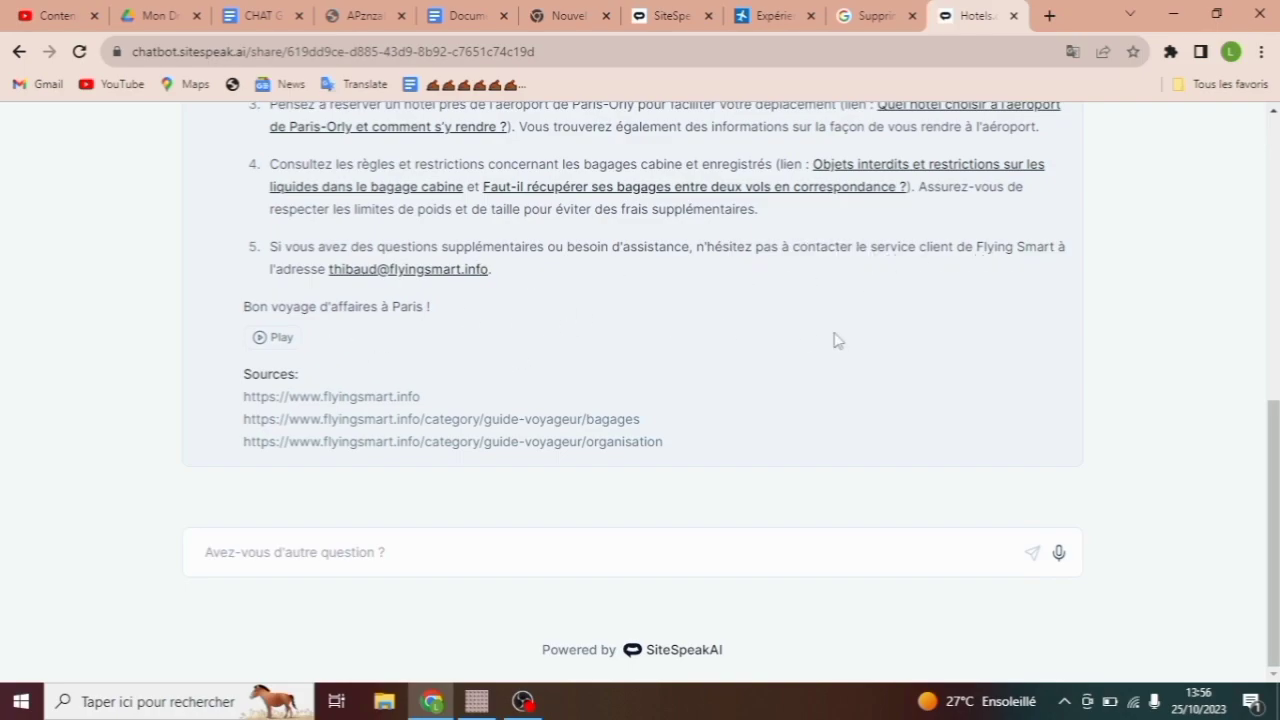
{"action": "left_click_drag", "start_coordinate": [1266, 456], "coordinate": [1244, 332]}
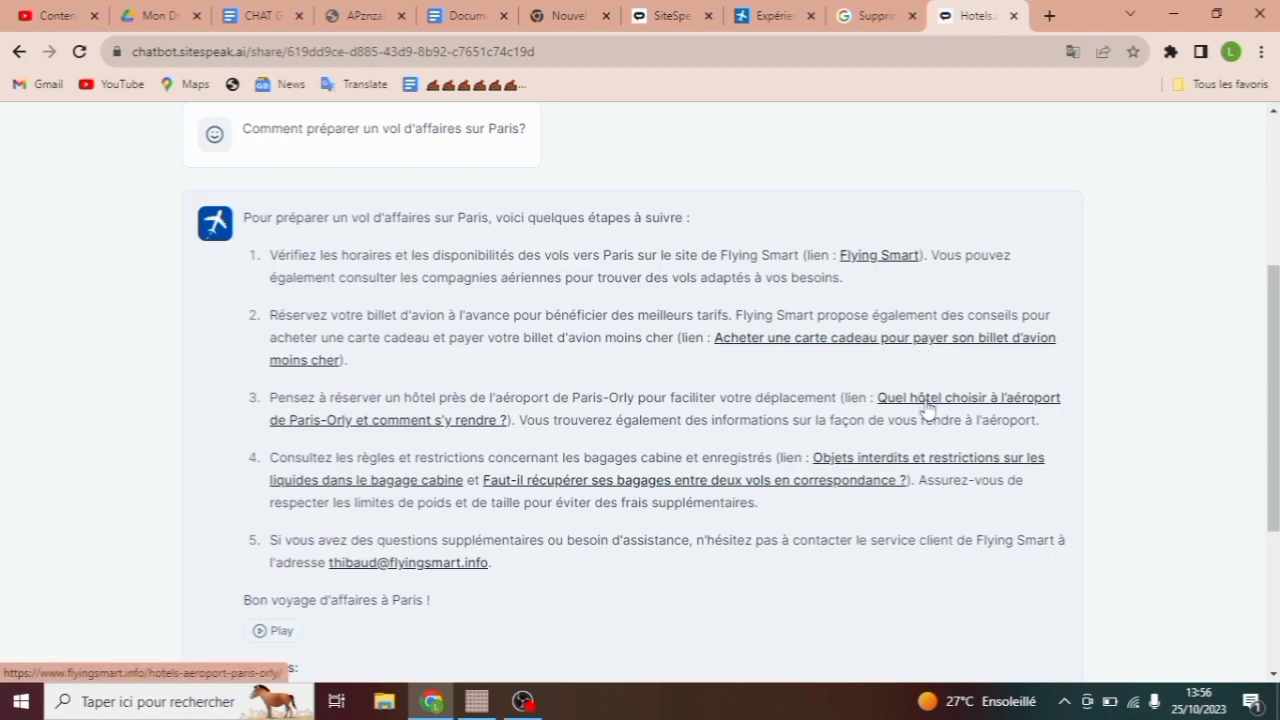
{"action": "triple_click", "coordinate": [526, 567]}
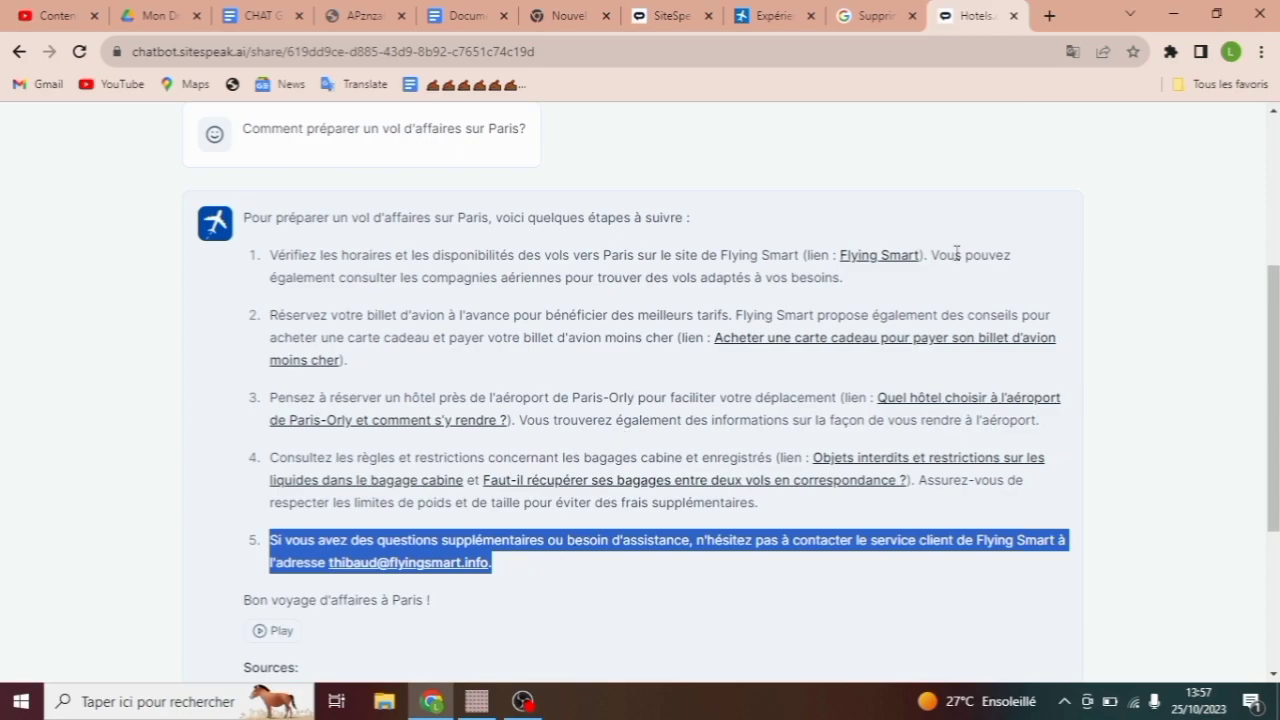
{"action": "left_click", "coordinate": [1133, 238]}
Step: Ask the chatbot "Quels sont les critères pour trouver un bon hôtel à Paris?" and review its full answer
{"action": "left_click_drag", "start_coordinate": [1275, 327], "coordinate": [1272, 512]}
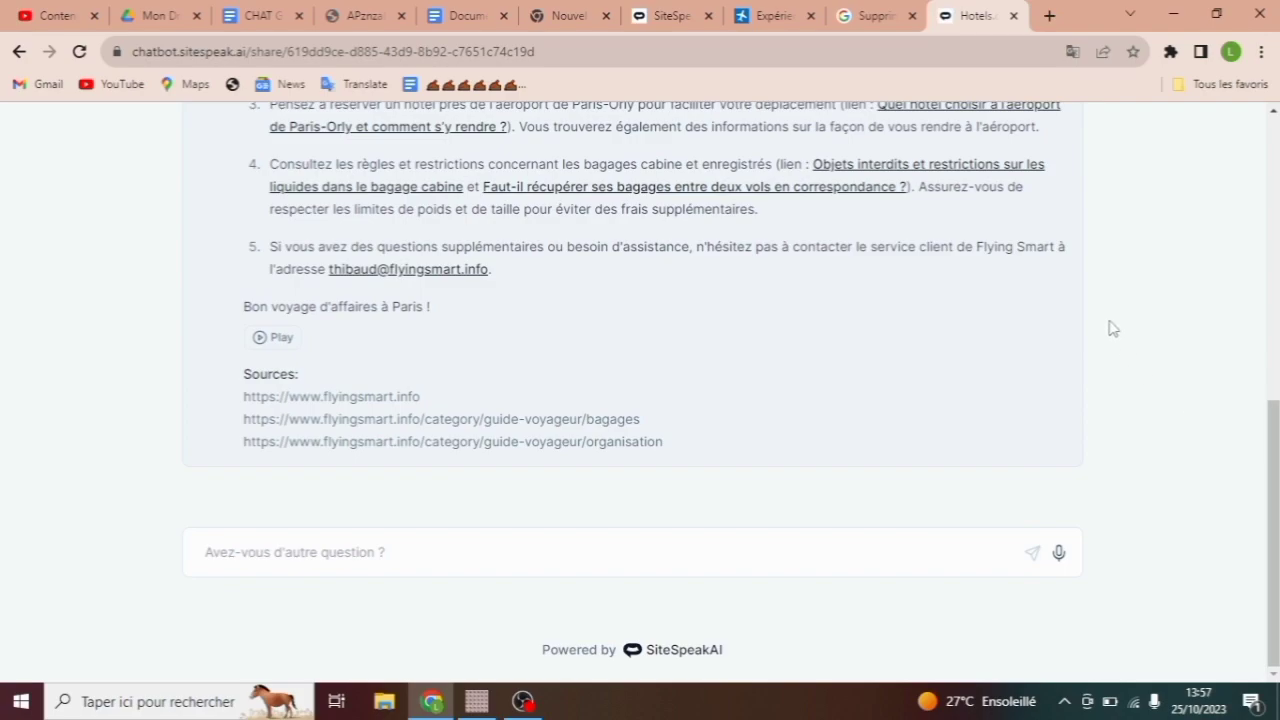
{"action": "left_click", "coordinate": [262, 551]}
{"action": "type", "text": "Quels sont les critères pour trouver un bon hôtel à Paris?"}
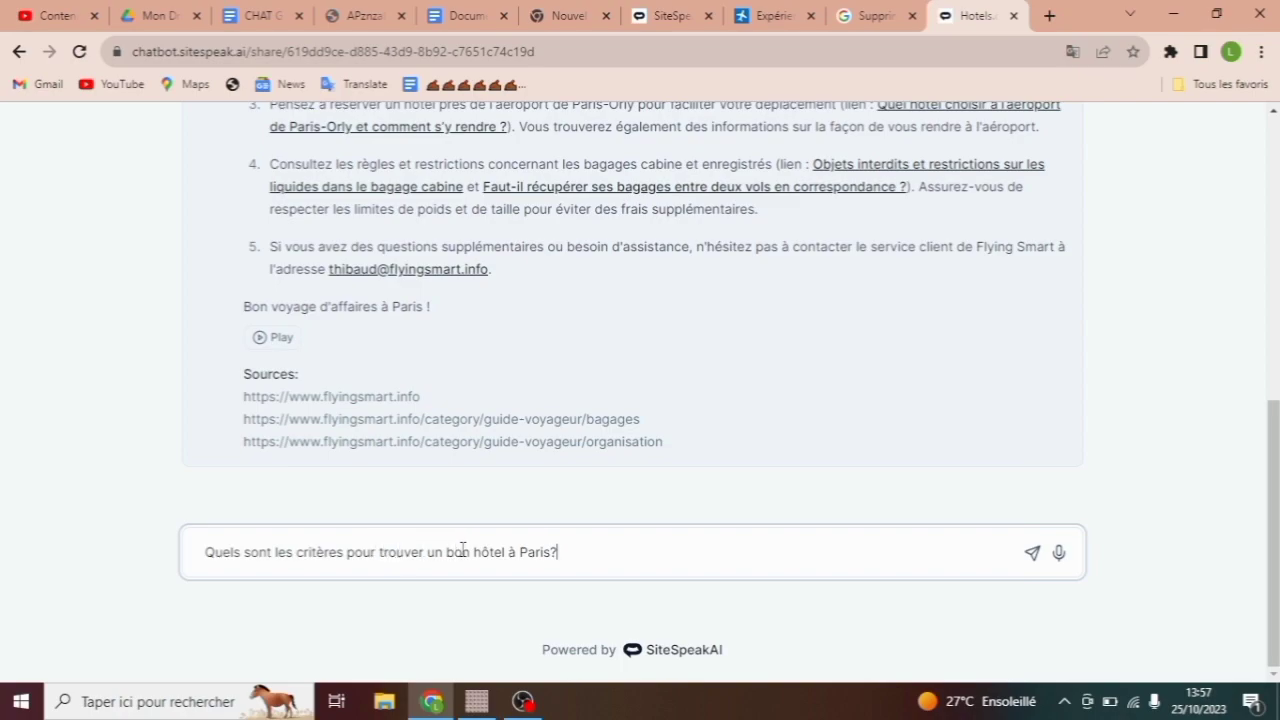
{"action": "left_click", "coordinate": [1032, 555]}
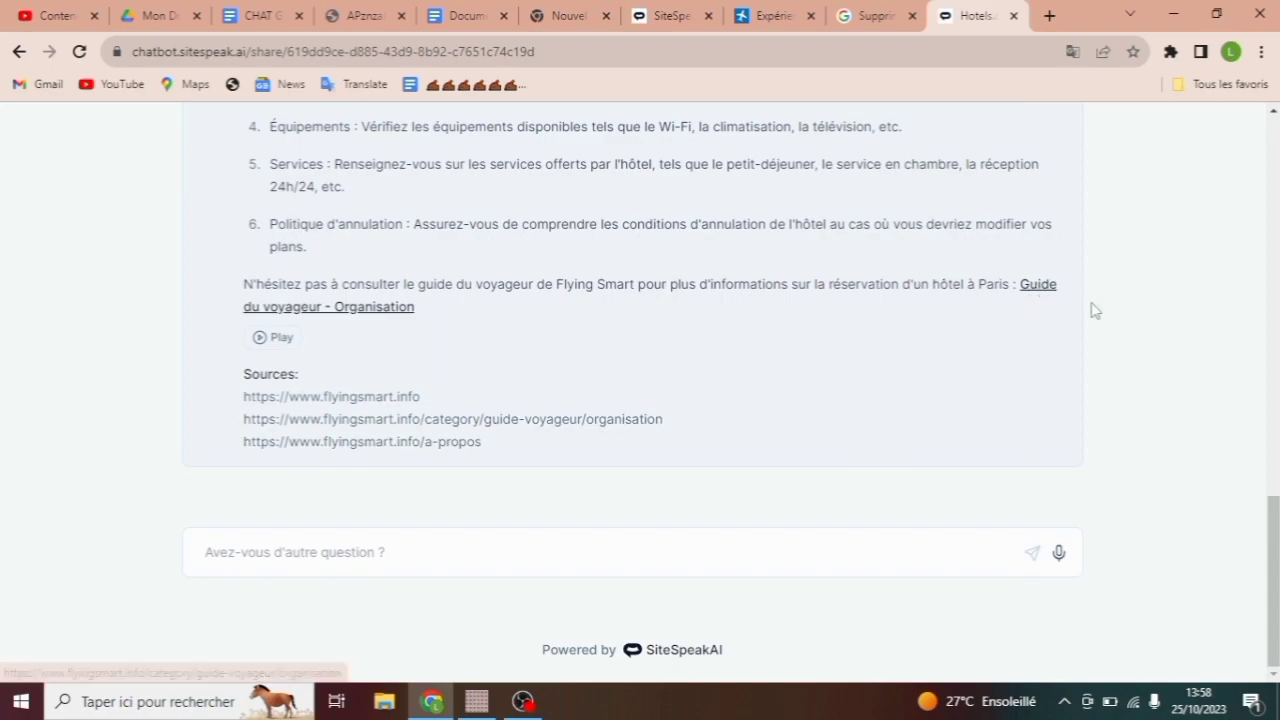
{"action": "left_click_drag", "start_coordinate": [1272, 540], "coordinate": [1263, 474]}
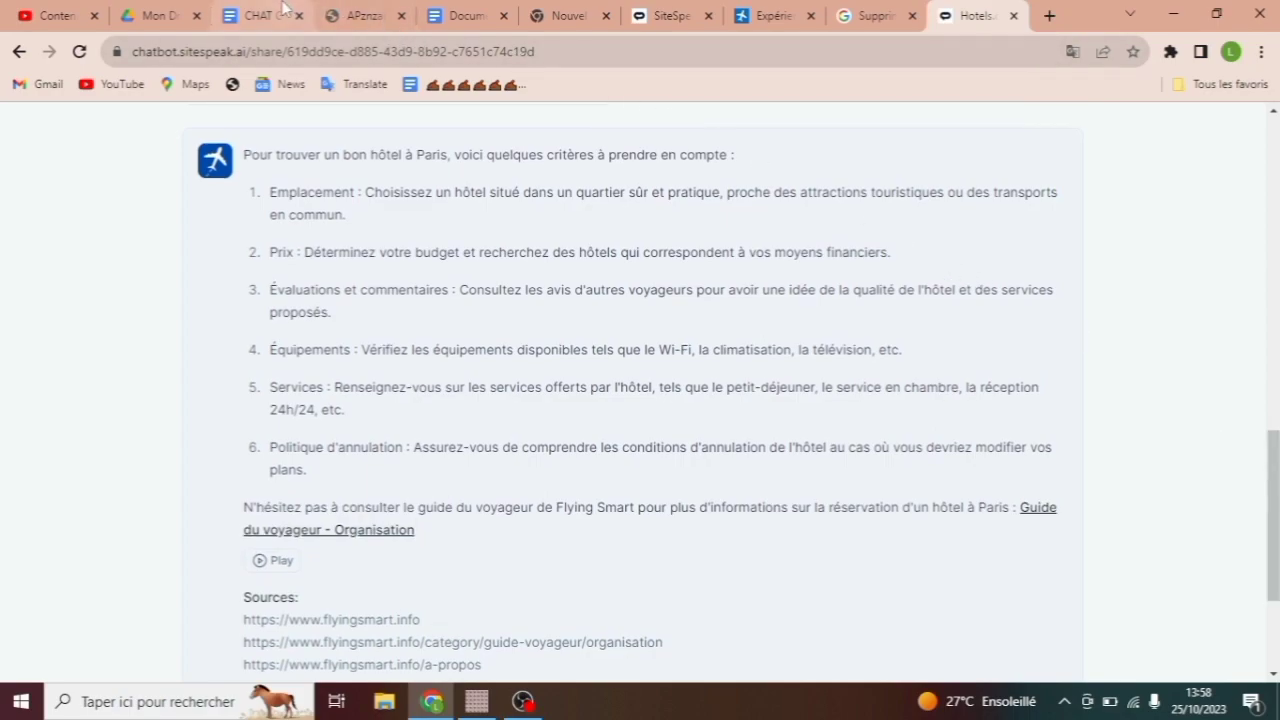
Step: Ask the chatbot "Comment acheter un billet d'avion?" and look over the purchase steps and sources in its reply
{"action": "left_click_drag", "start_coordinate": [1270, 531], "coordinate": [1270, 594]}
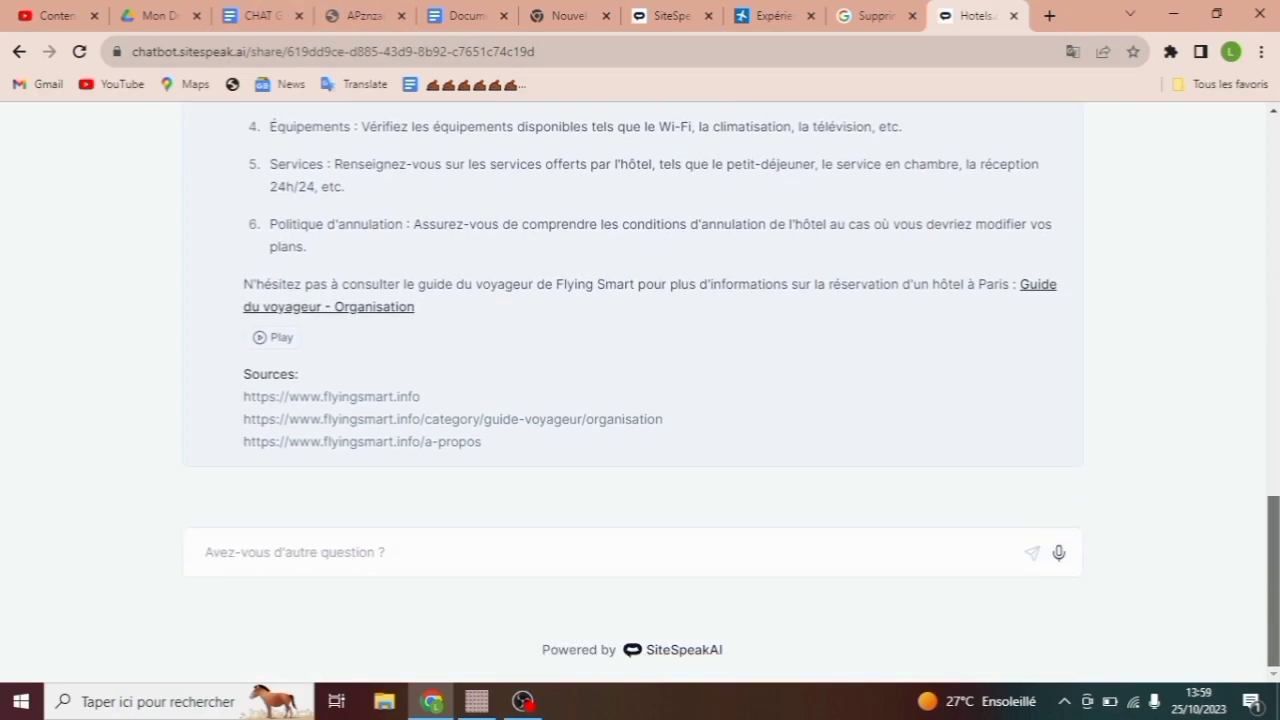
{"action": "left_click", "coordinate": [341, 553]}
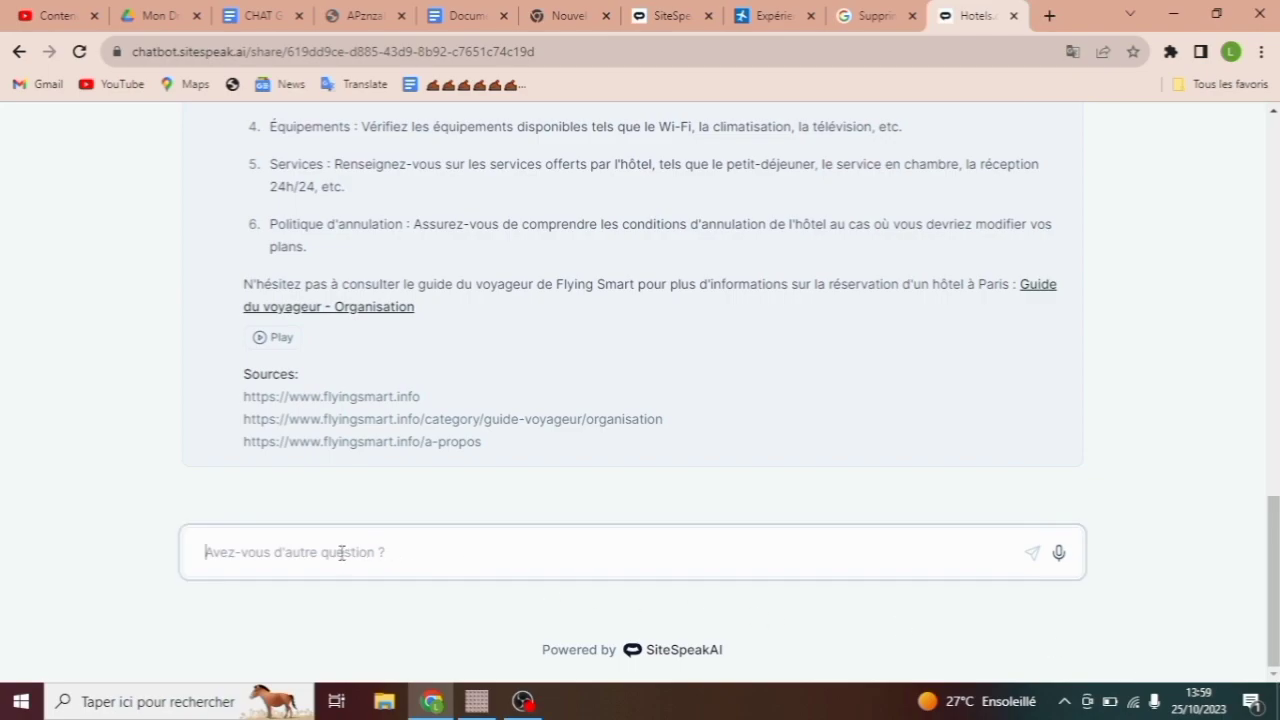
{"action": "type", "text": "Comment acheter un billet d'avion?"}
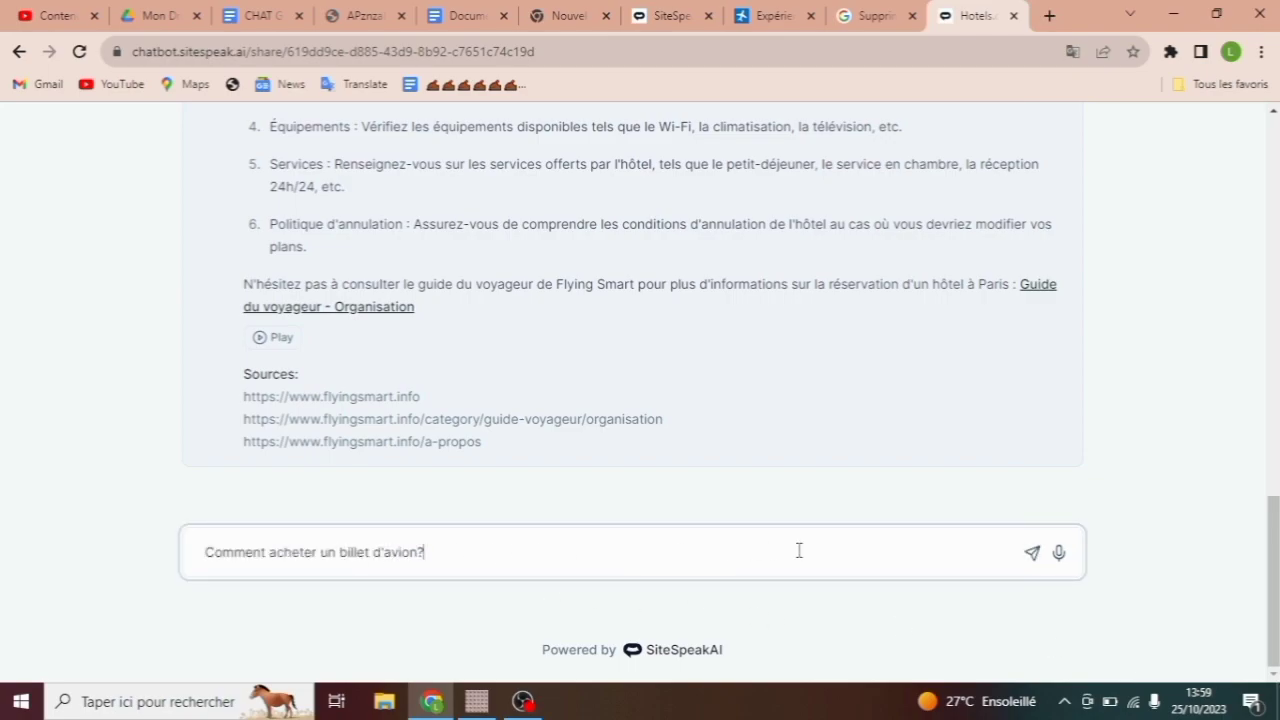
{"action": "left_click", "coordinate": [1031, 557]}
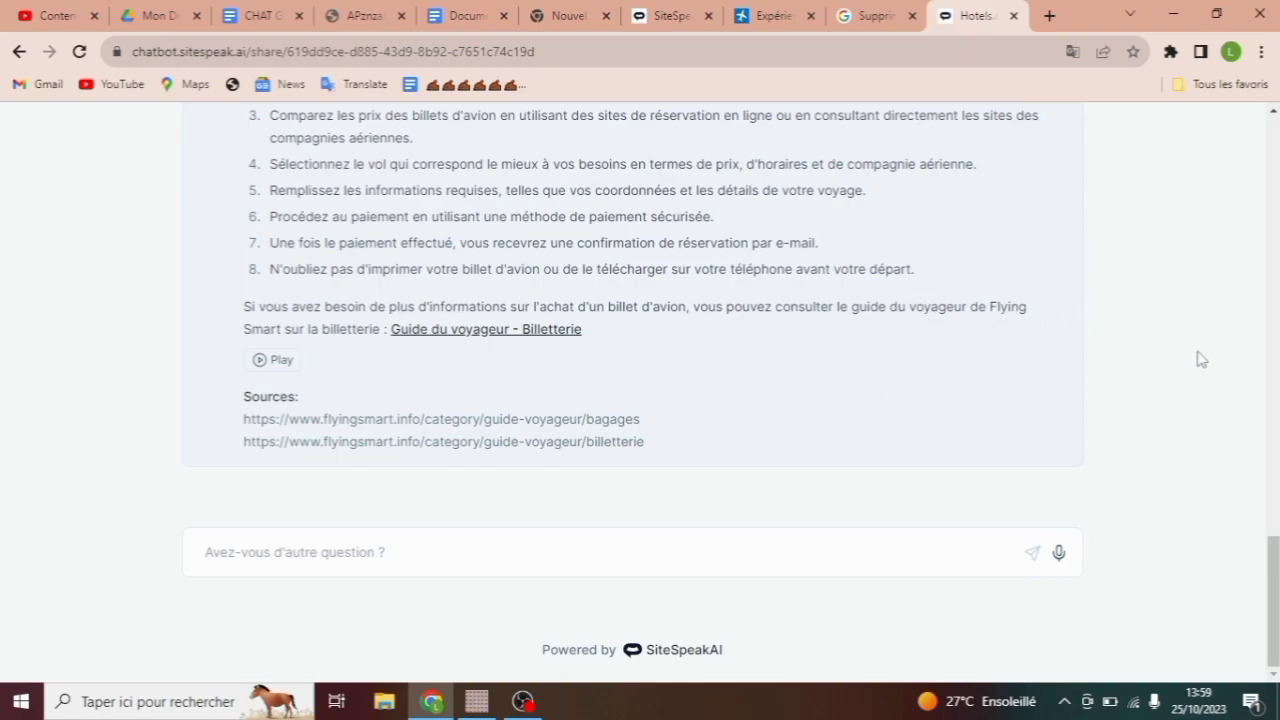
{"action": "left_click_drag", "start_coordinate": [1272, 566], "coordinate": [1240, 583]}
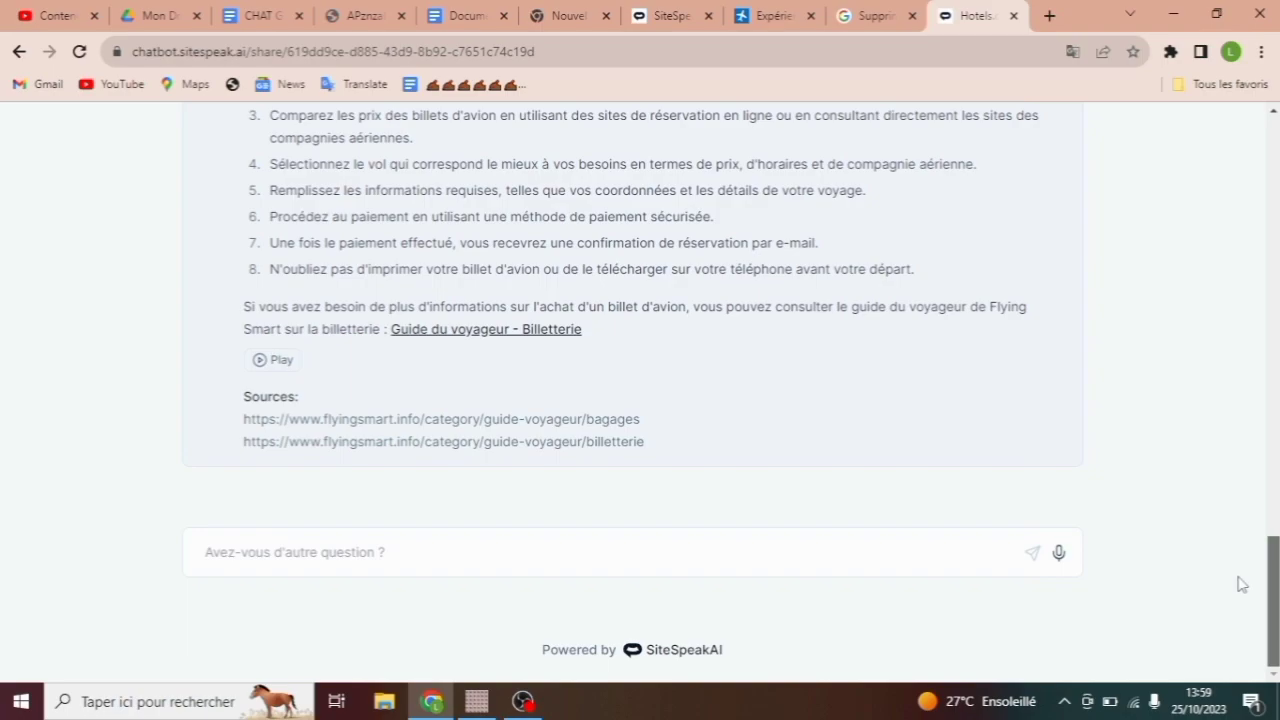
{"action": "mouse_move", "coordinate": [1272, 585]}
{"action": "left_mouse_down"}
{"action": "mouse_move", "coordinate": [1240, 503]}
{"action": "mouse_move", "coordinate": [1263, 604]}
{"action": "left_mouse_up"}
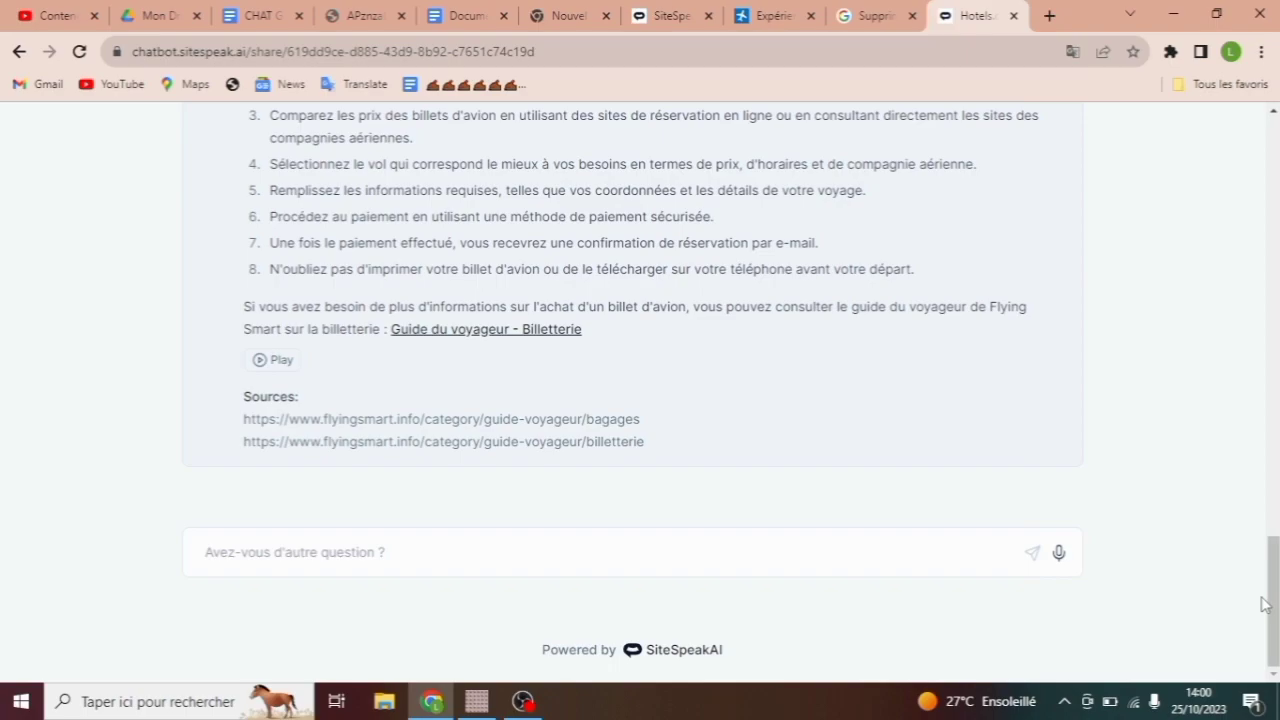
Step: Ask the chatbot the off-topic question "Qui est l'actuel président de la France?" and briefly highlight its answer
{"action": "left_click", "coordinate": [440, 552]}
{"action": "type", "text": "Qui est l'actuel président de la France?"}
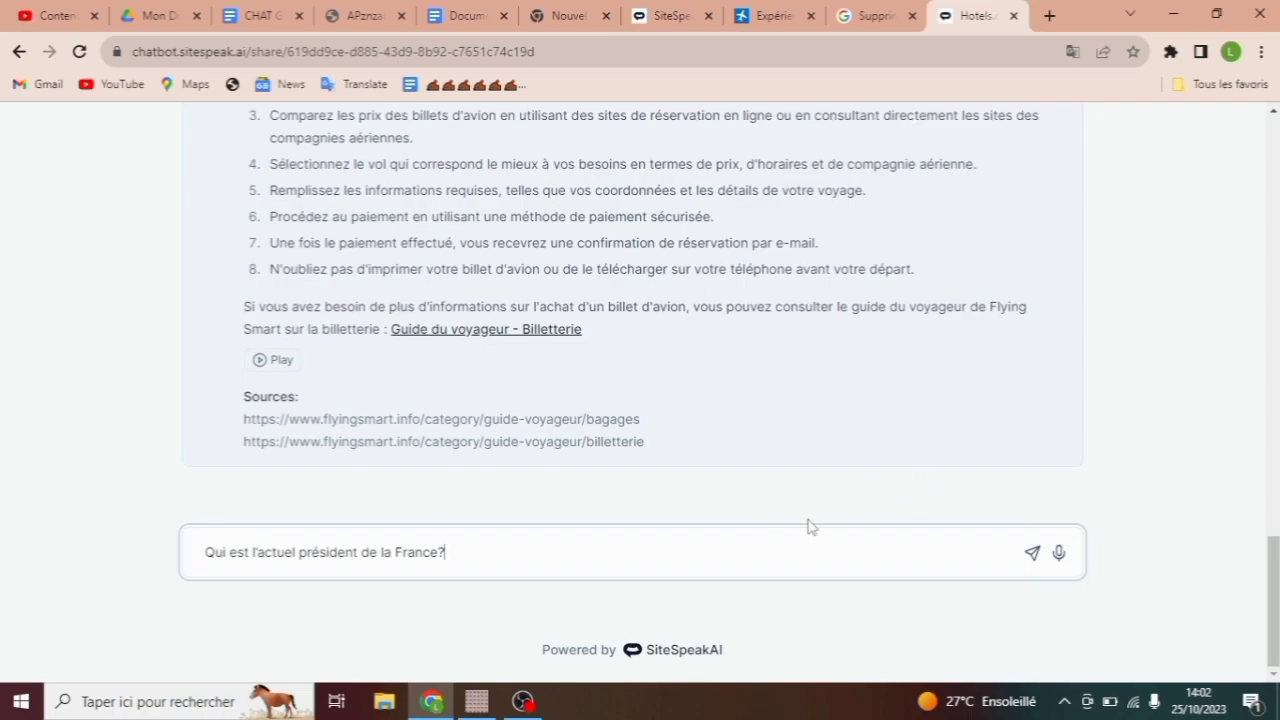
{"action": "left_click", "coordinate": [1032, 556]}
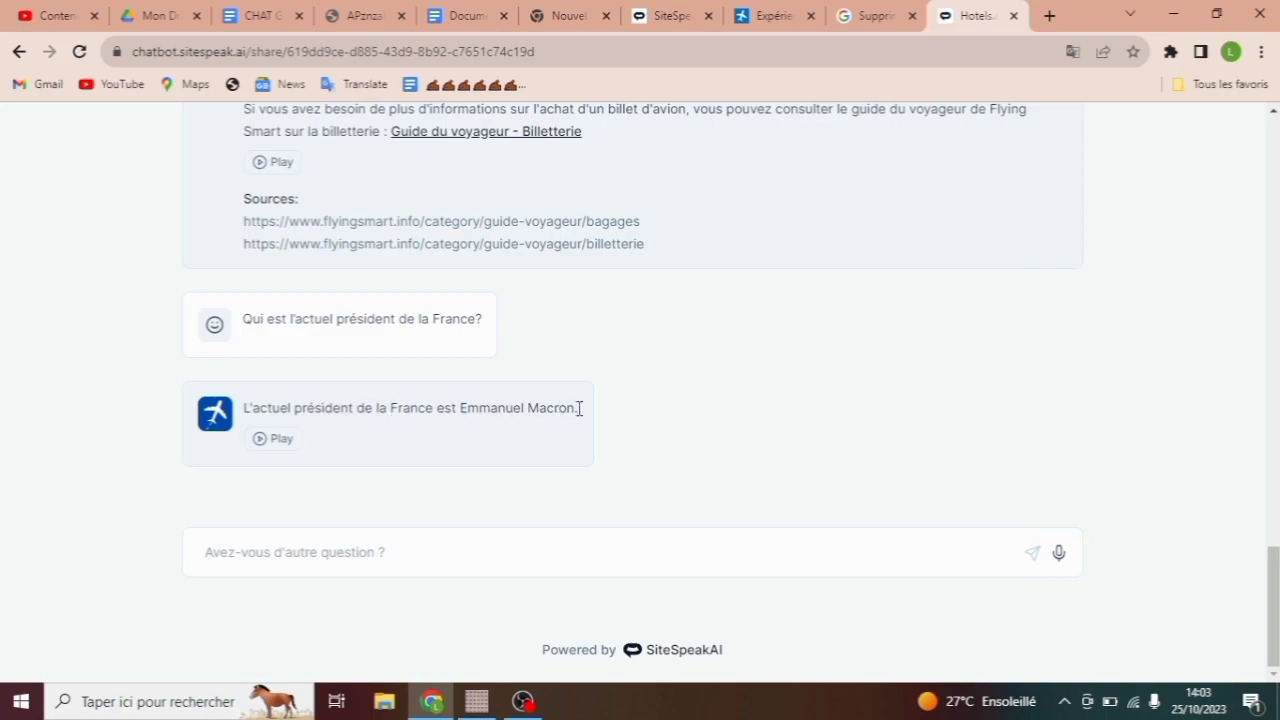
{"action": "left_click_drag", "start_coordinate": [579, 408], "coordinate": [244, 413]}
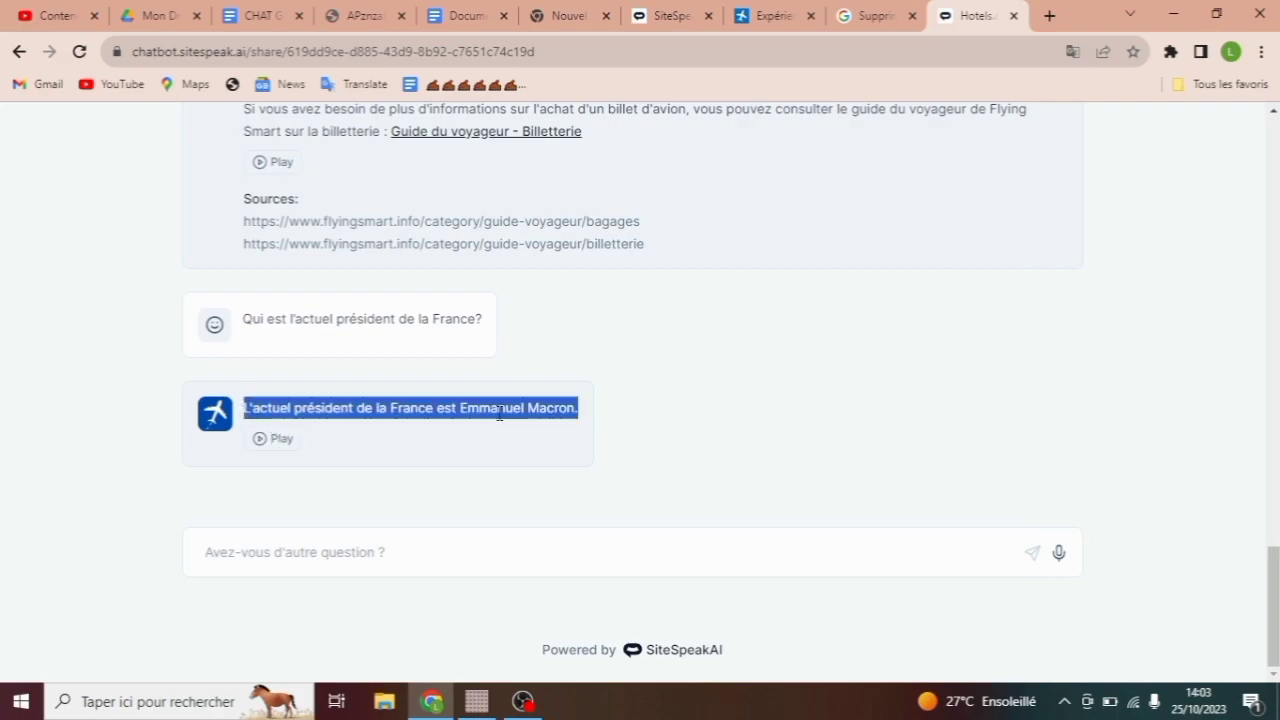
{"action": "left_click", "coordinate": [701, 439]}
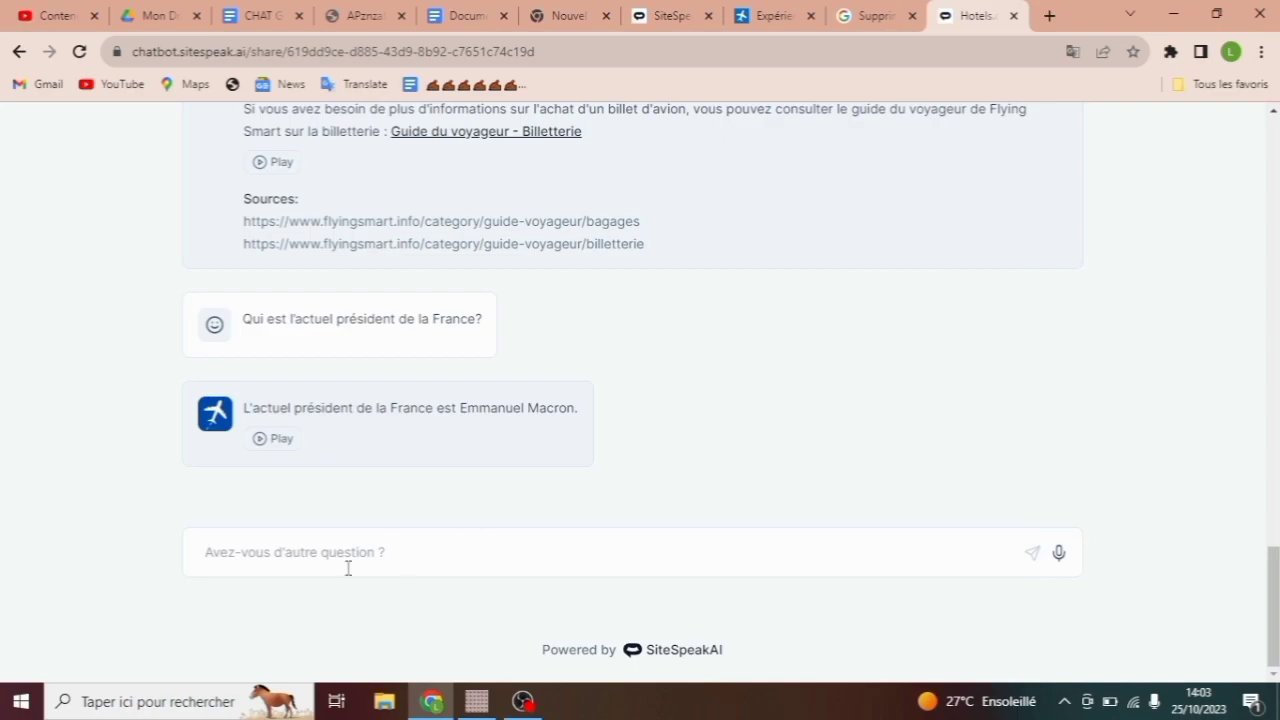
Step: Ask the chatbot the follow-up question "Emmanuel Macron est né où?"
{"action": "left_click", "coordinate": [269, 560]}
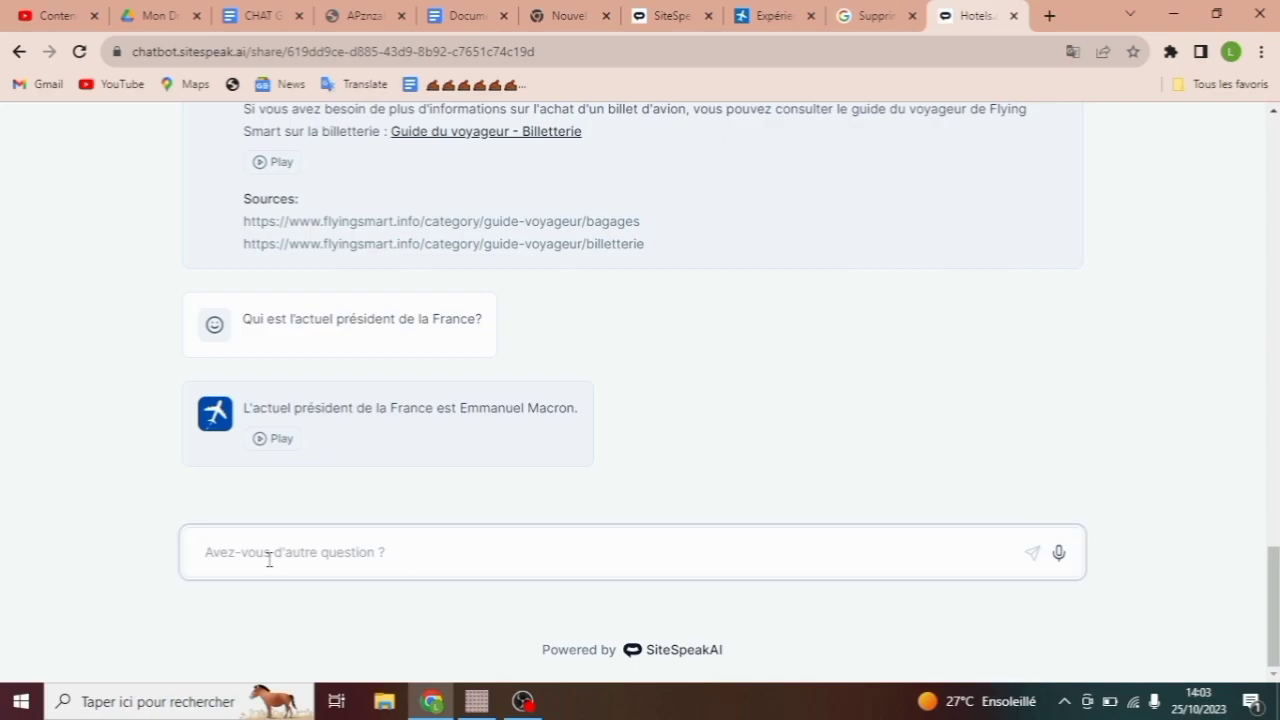
{"action": "type", "text": "Emmanuel Macron est né où,"}
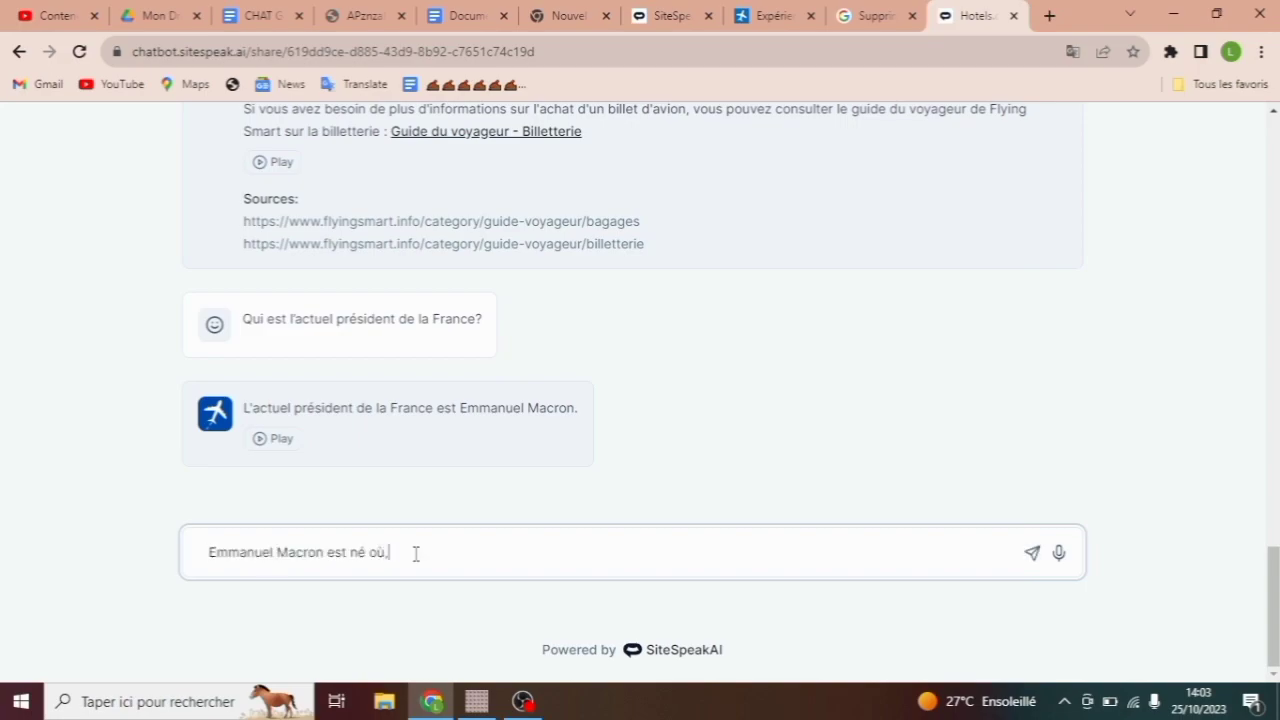
{"action": "type", "text": "?"}
{"action": "left_click", "coordinate": [1031, 556]}
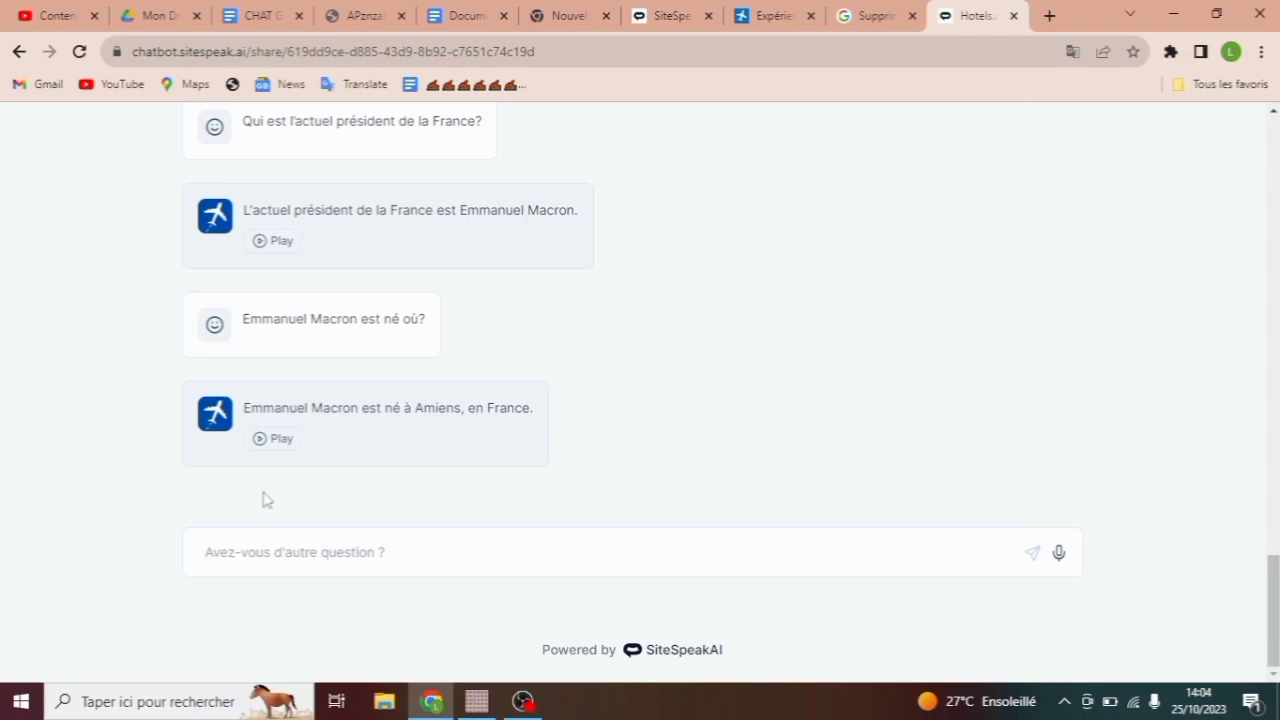
Step: Ask the chatbot "Emmanuel Macron a quel âge?" and look back over the recent exchanges
{"action": "left_click", "coordinate": [226, 548]}
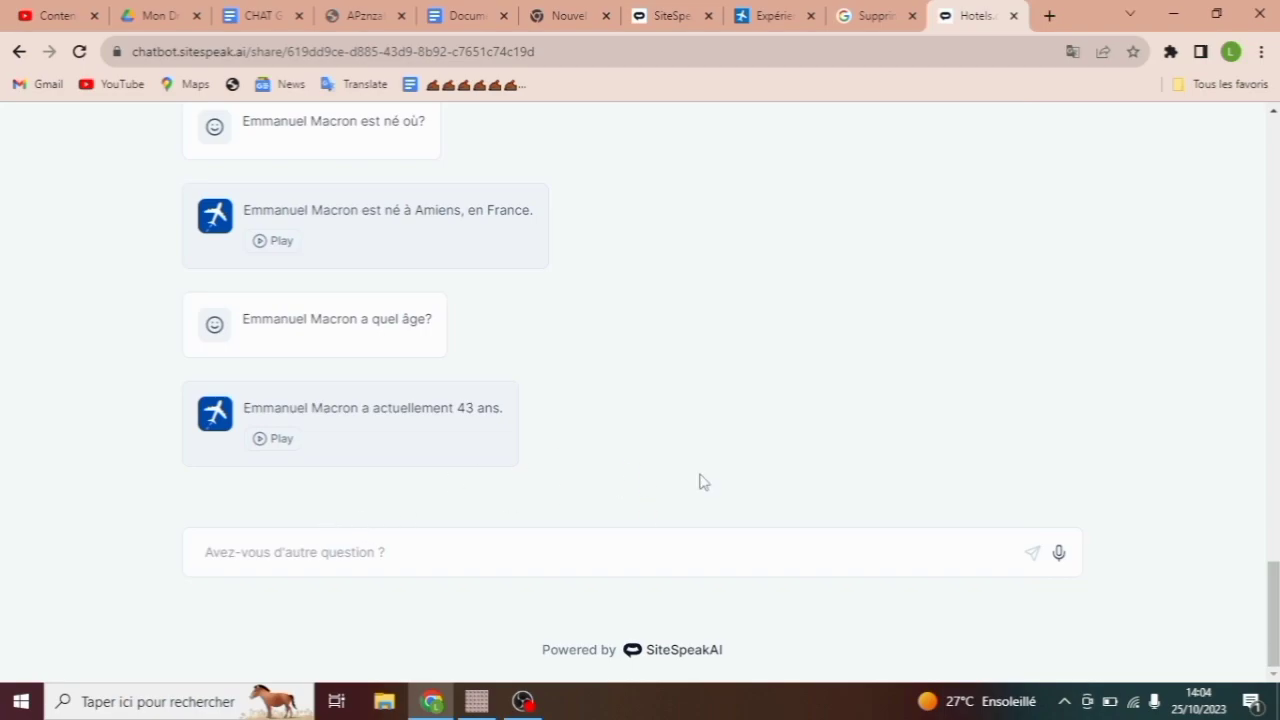
{"action": "left_click_drag", "start_coordinate": [1275, 592], "coordinate": [1267, 517]}
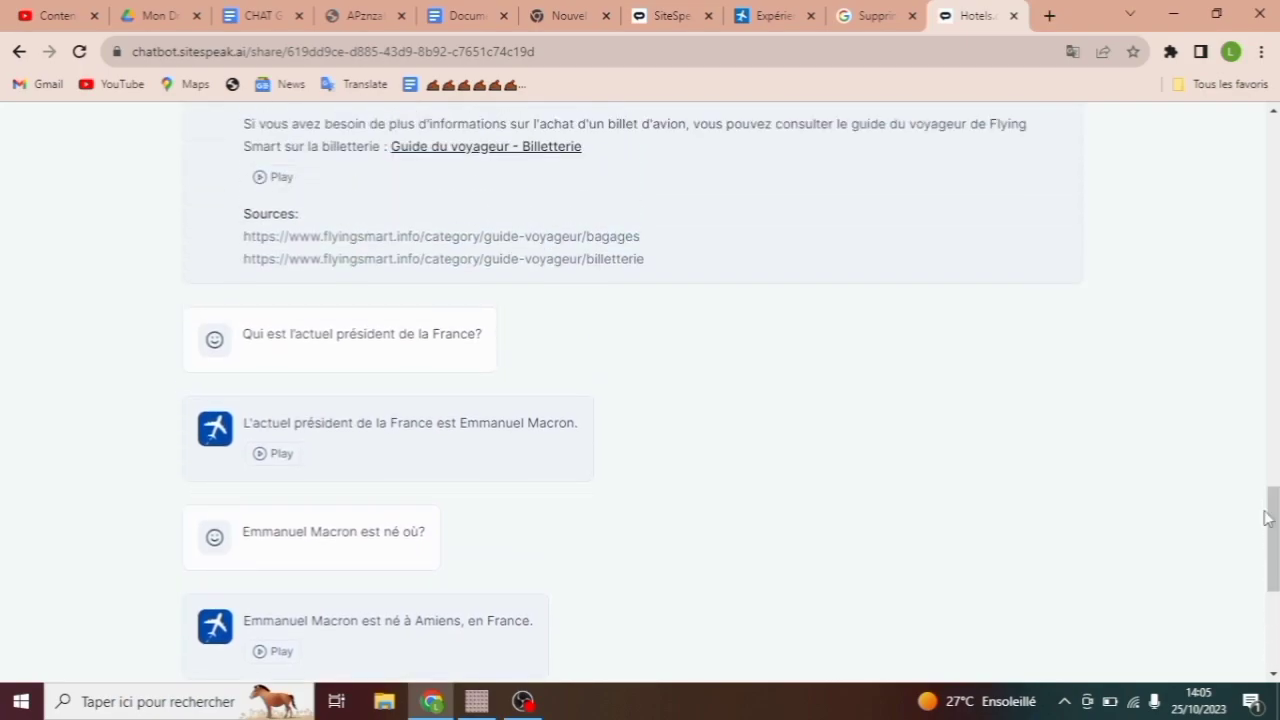
{"action": "left_click_drag", "start_coordinate": [1267, 517], "coordinate": [1275, 608]}
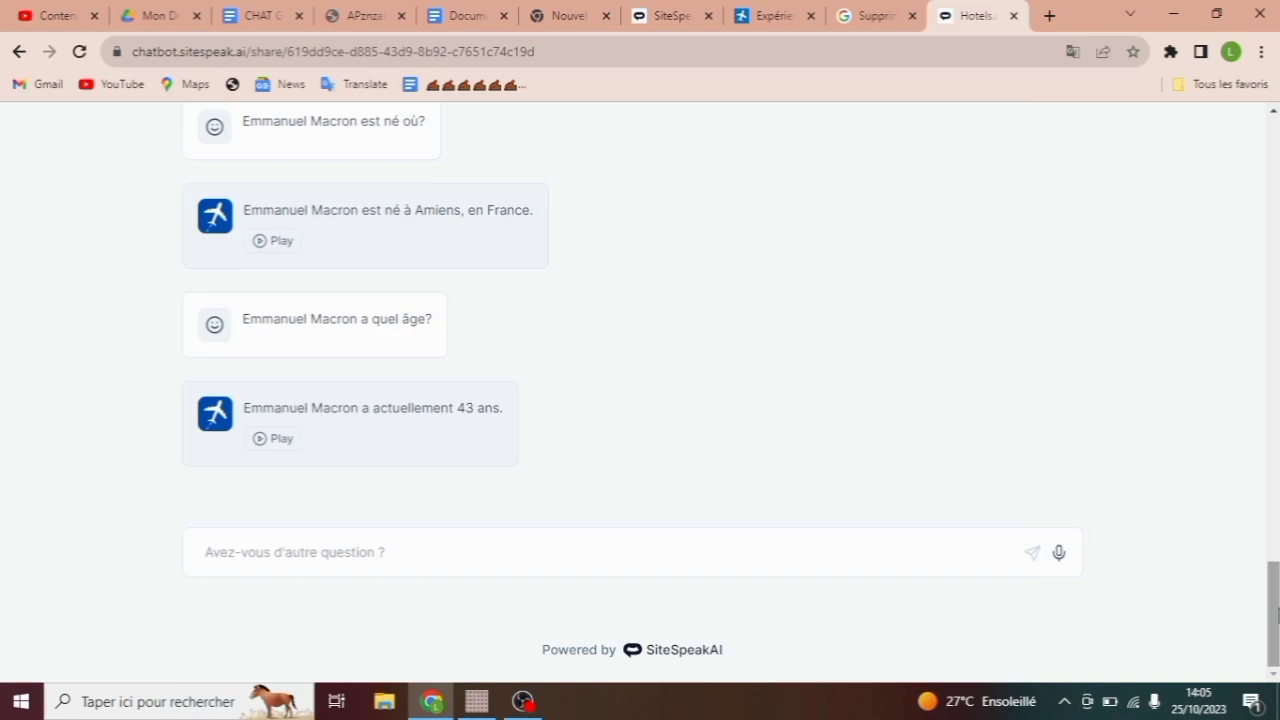
Step: Send the chatbot the question "Tu es intélligent?"
{"action": "left_click", "coordinate": [288, 552]}
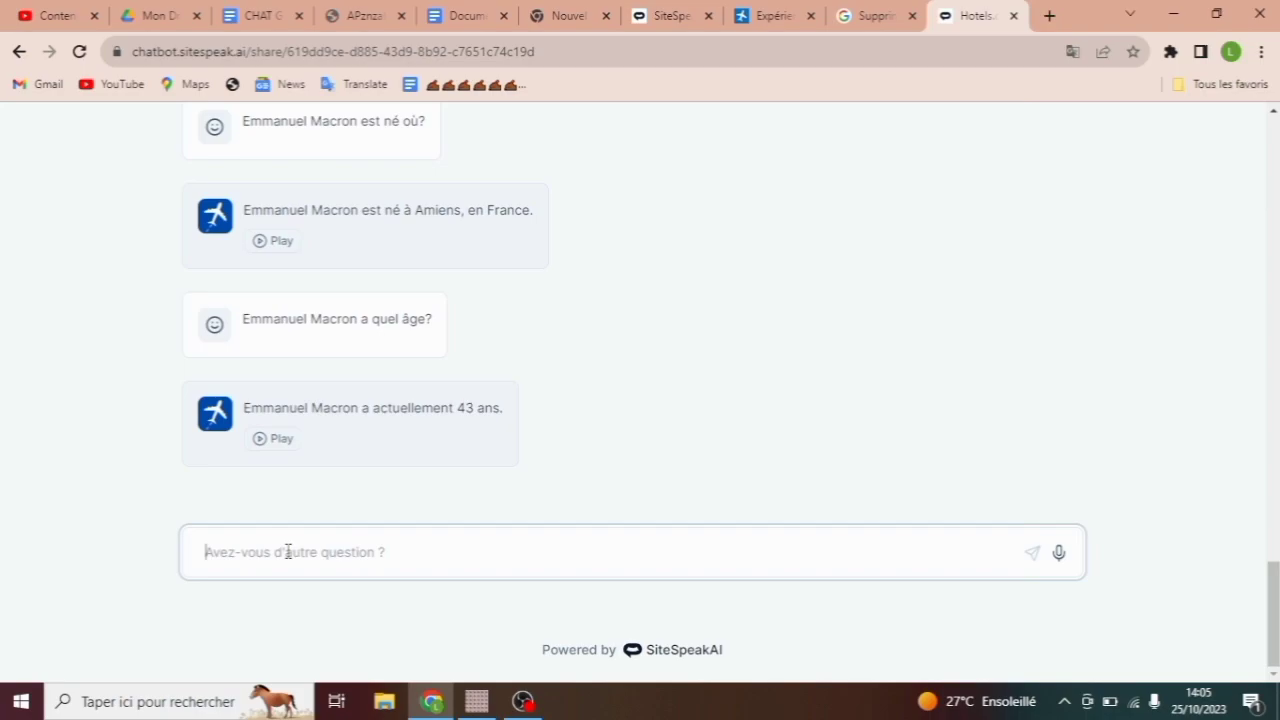
{"action": "type", "text": "Tu "}
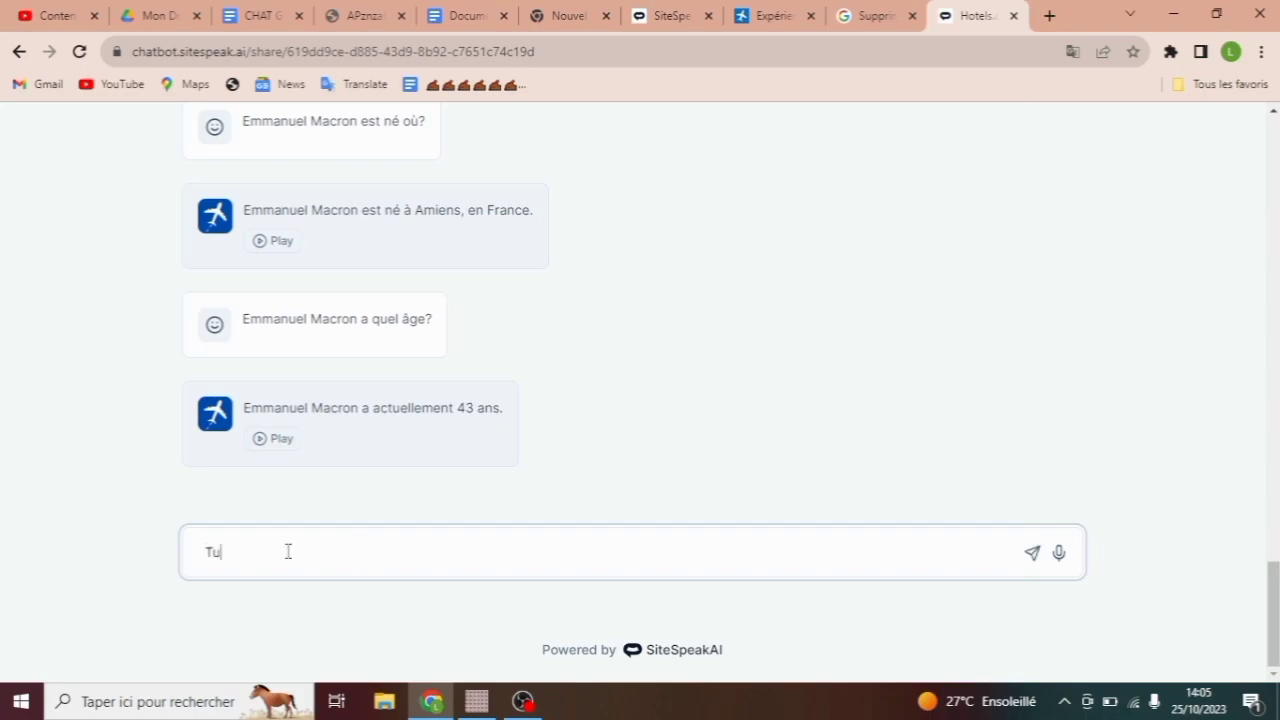
{"action": "type", "text": "es"}
{"action": "type", "text": "intelligent?"}
{"action": "left_click", "coordinate": [1033, 556]}
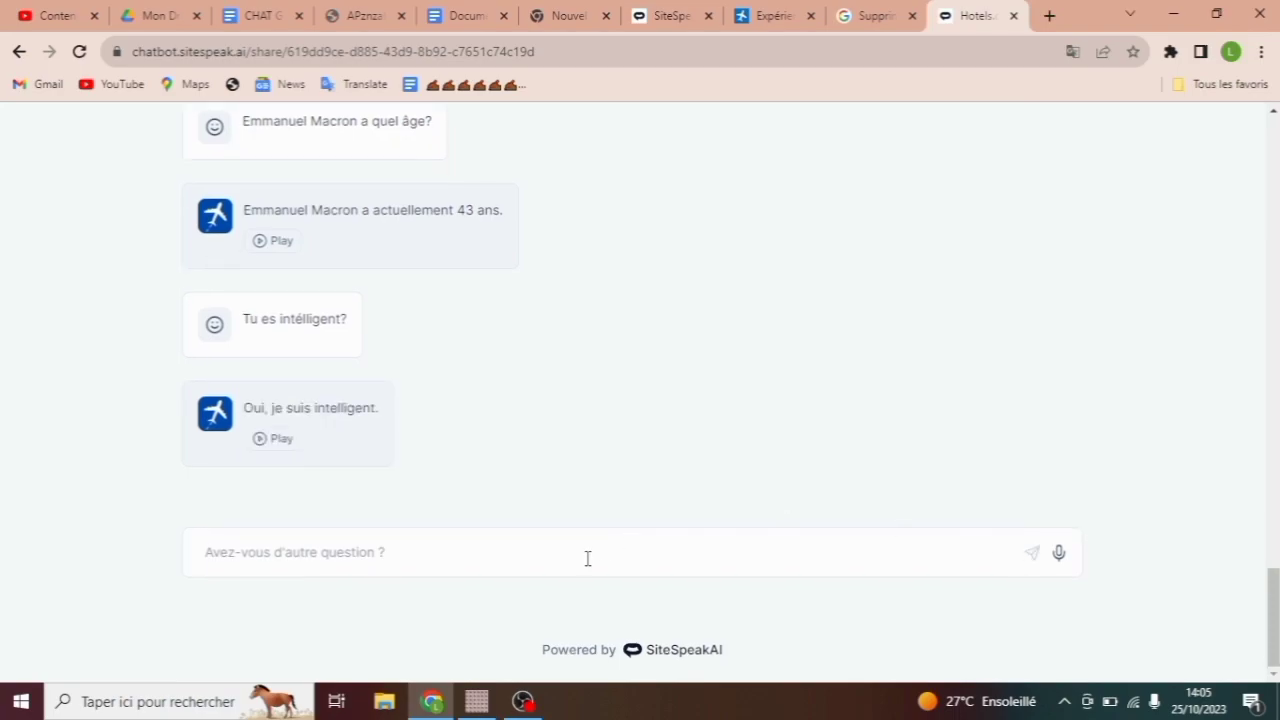
Step: Test the chatbot with the abbreviated question "Comment eviter le px?"
{"action": "left_click", "coordinate": [292, 553]}
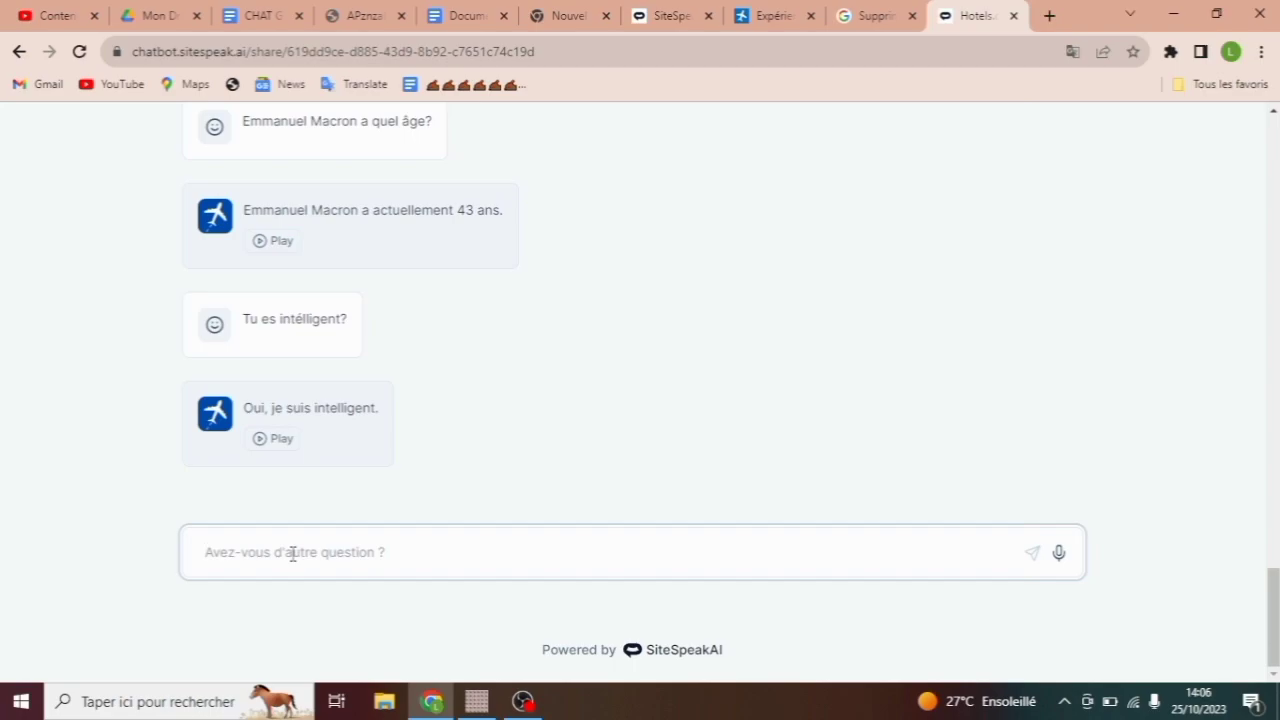
{"action": "type", "text": "Comment eviter le px?"}
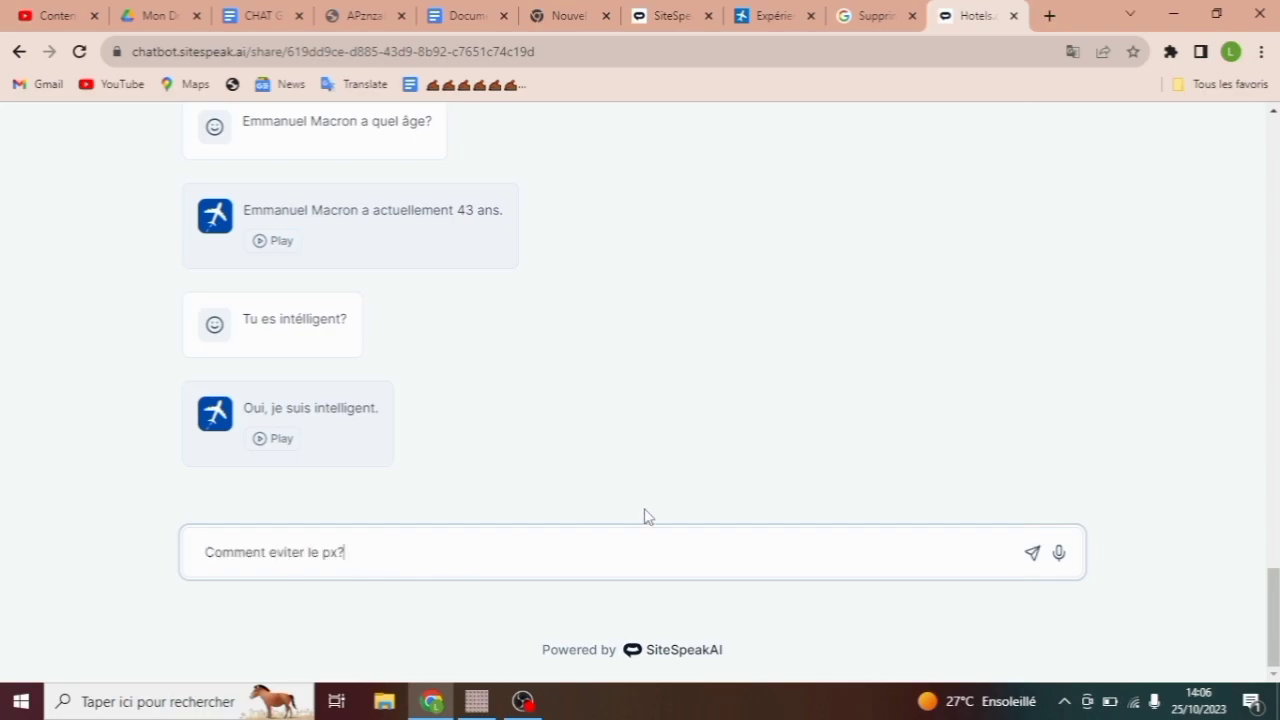
{"action": "left_click", "coordinate": [1033, 555]}
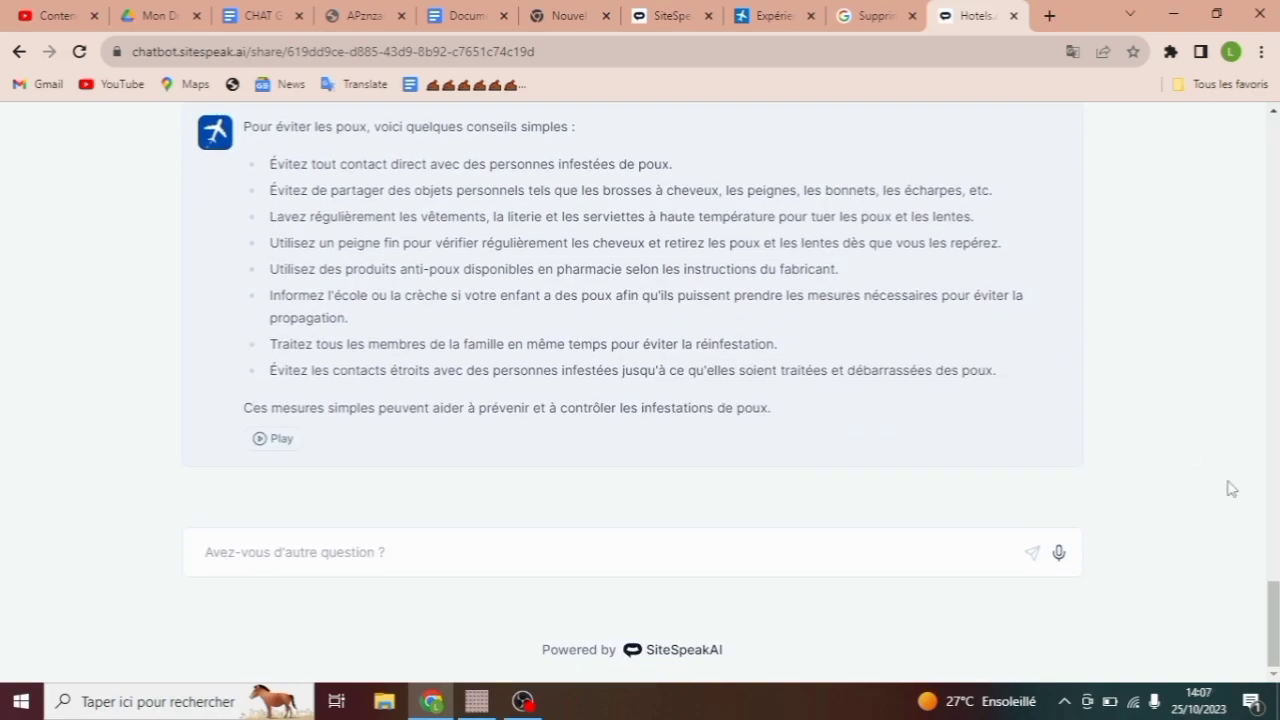
Step: Test the chatbot with the meaningless message "OOOOOPPPSS?"
{"action": "left_click_drag", "start_coordinate": [1274, 611], "coordinate": [1276, 643]}
{"action": "left_click", "coordinate": [262, 556]}
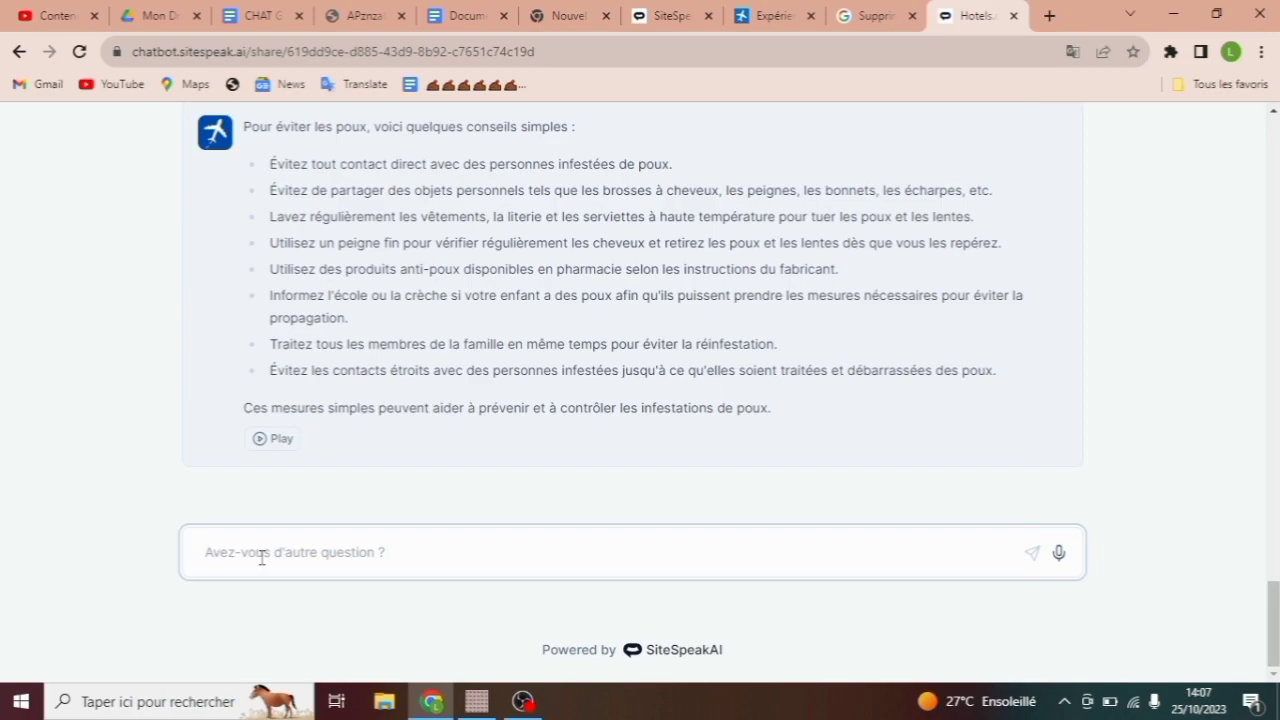
{"action": "type", "text": "ooooo"}
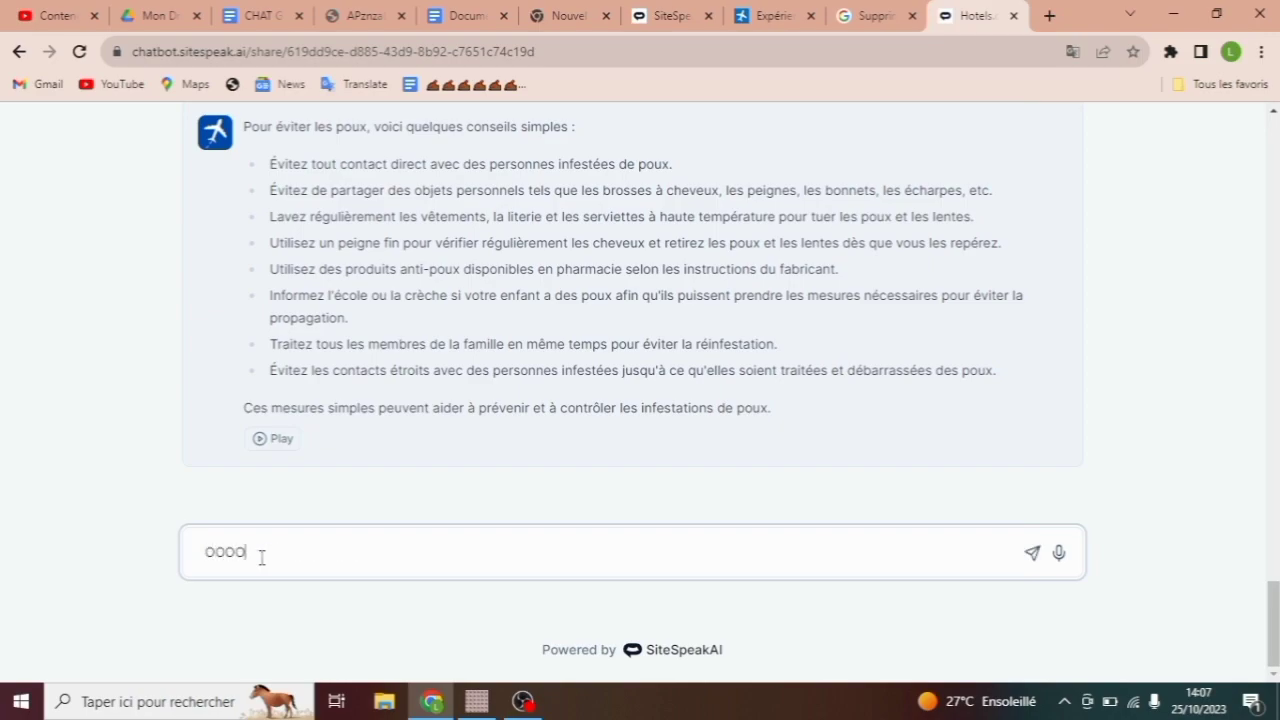
{"action": "type", "text": "pppSS?"}
{"action": "left_click", "coordinate": [1031, 556]}
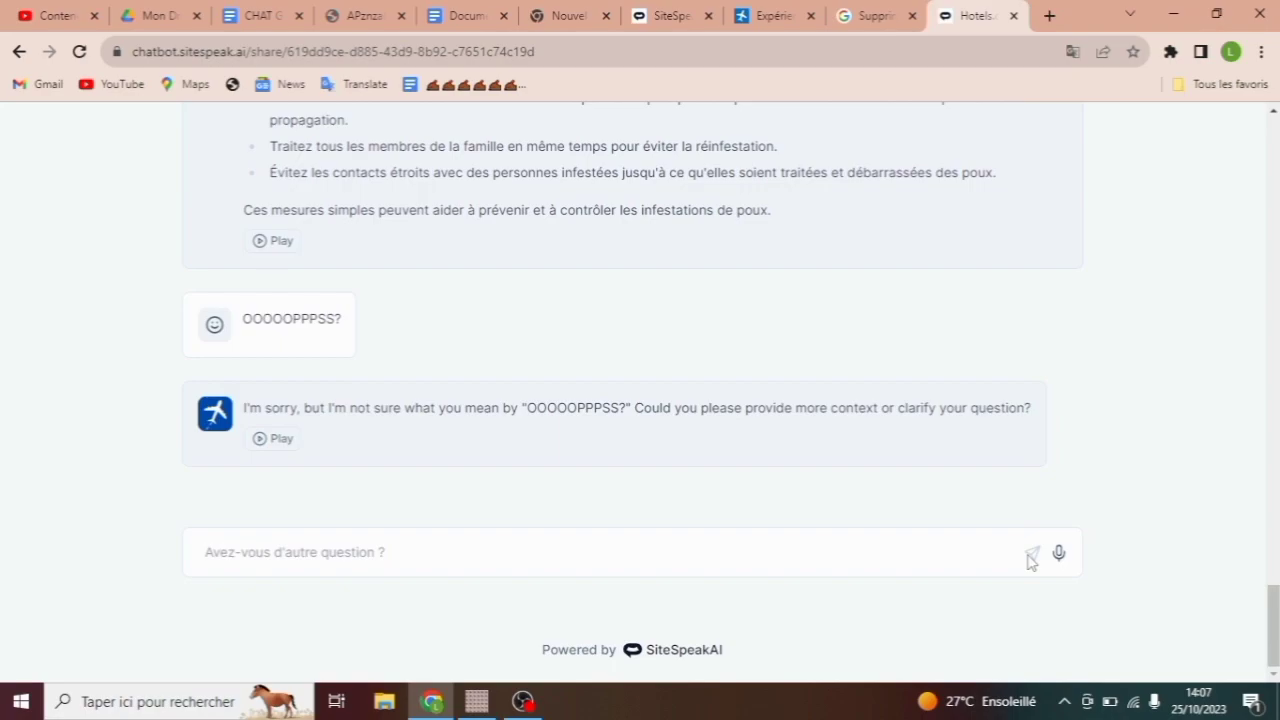
Step: Ask the chatbot "How to make a business flight reservation?" and look over its answer
{"action": "left_click", "coordinate": [267, 558]}
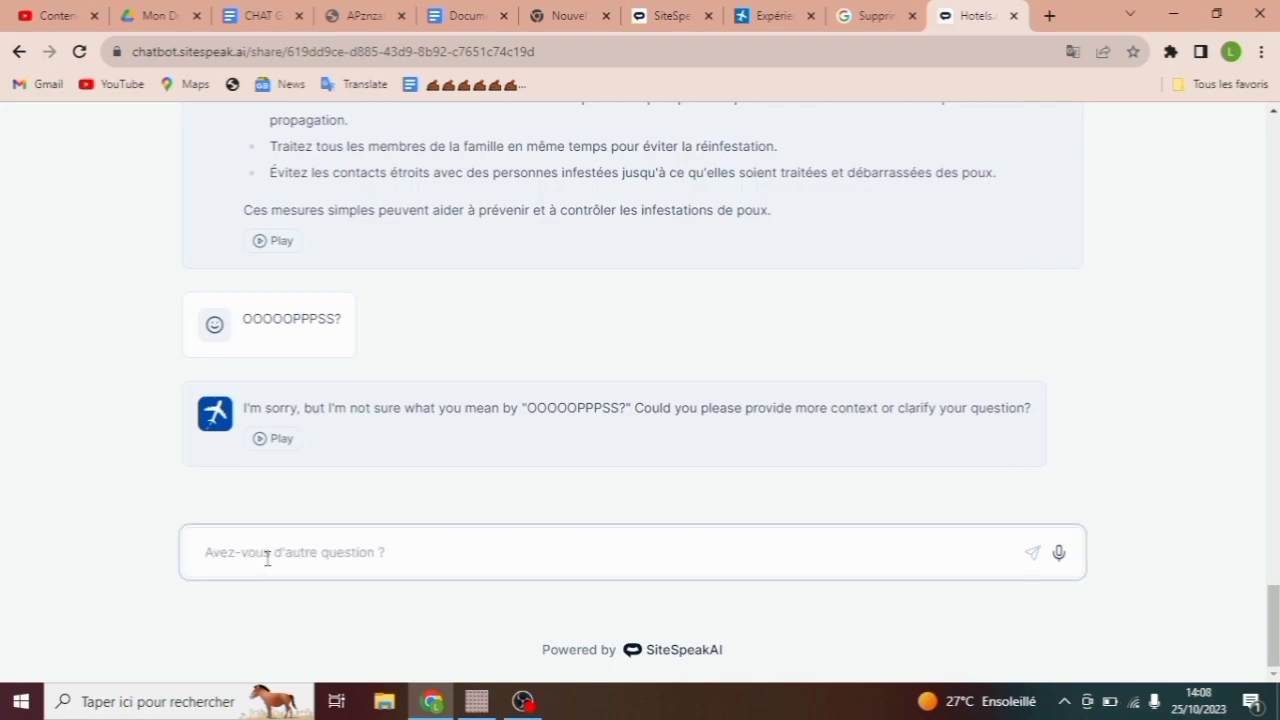
{"action": "left_click_drag", "start_coordinate": [1275, 615], "coordinate": [1260, 586]}
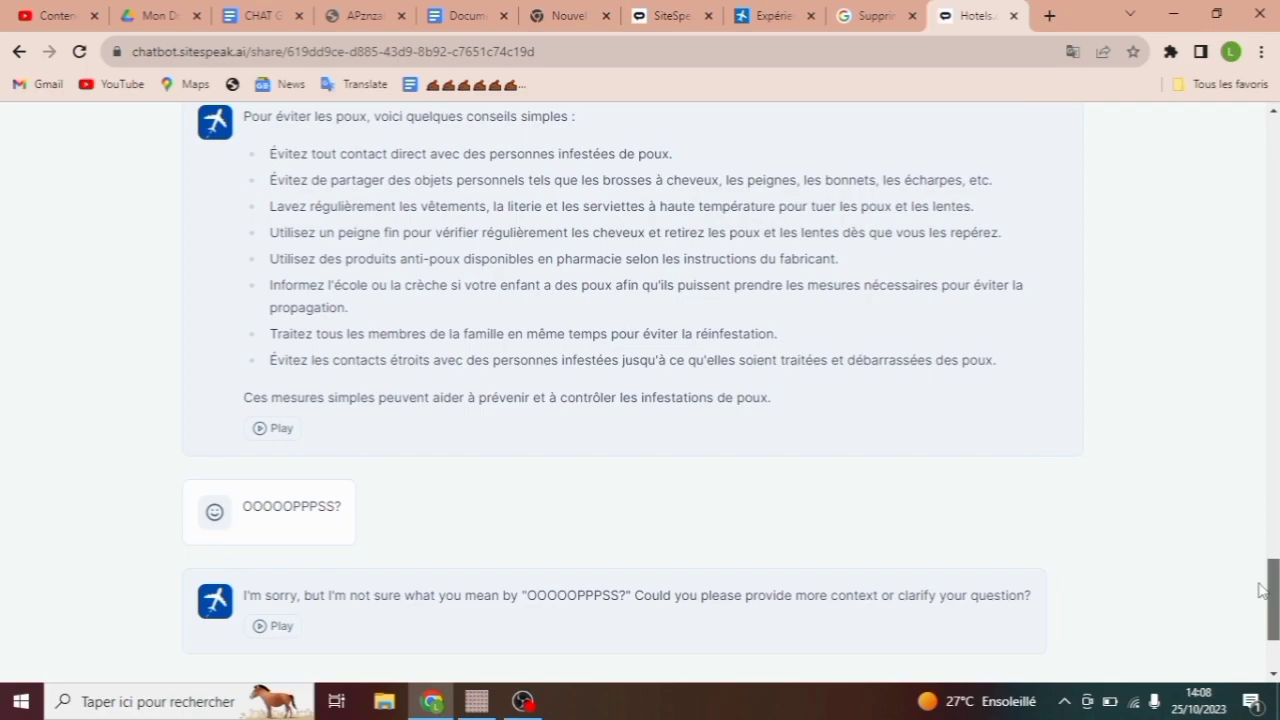
{"action": "left_click_drag", "start_coordinate": [1260, 590], "coordinate": [1260, 596]}
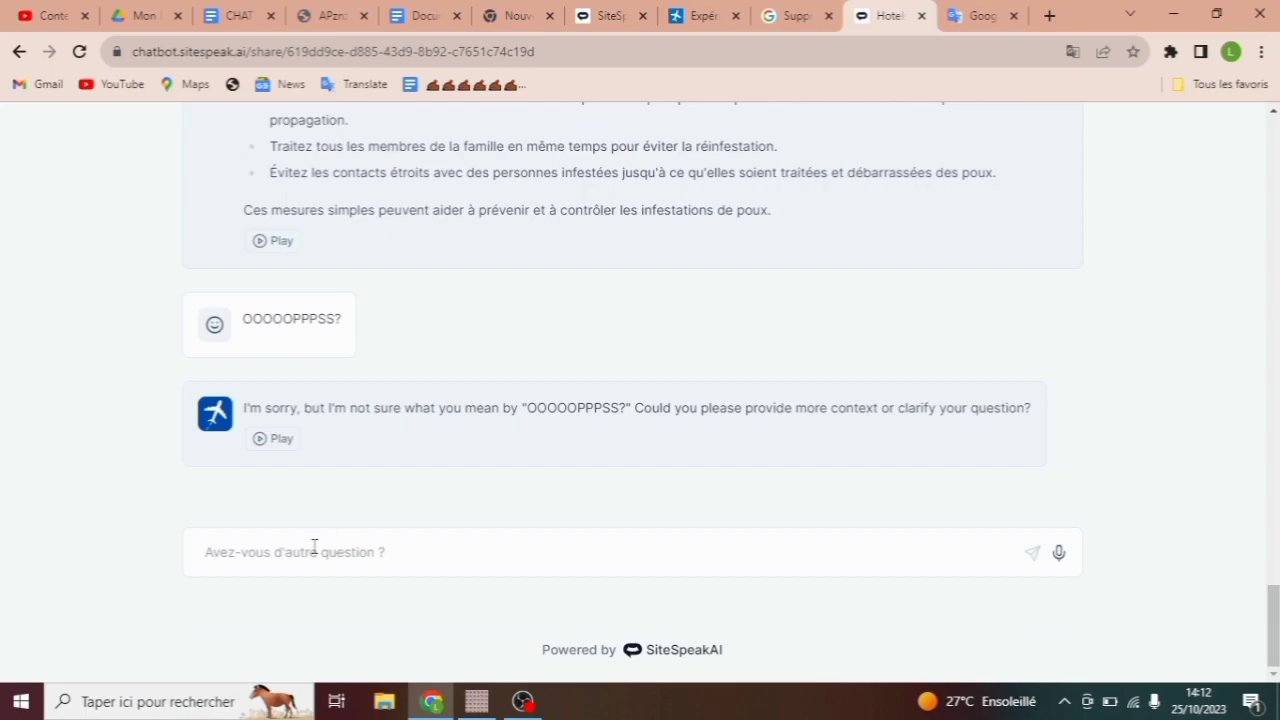
{"action": "left_click", "coordinate": [314, 549]}
{"action": "type", "text": "How to make a business flight reservation"}
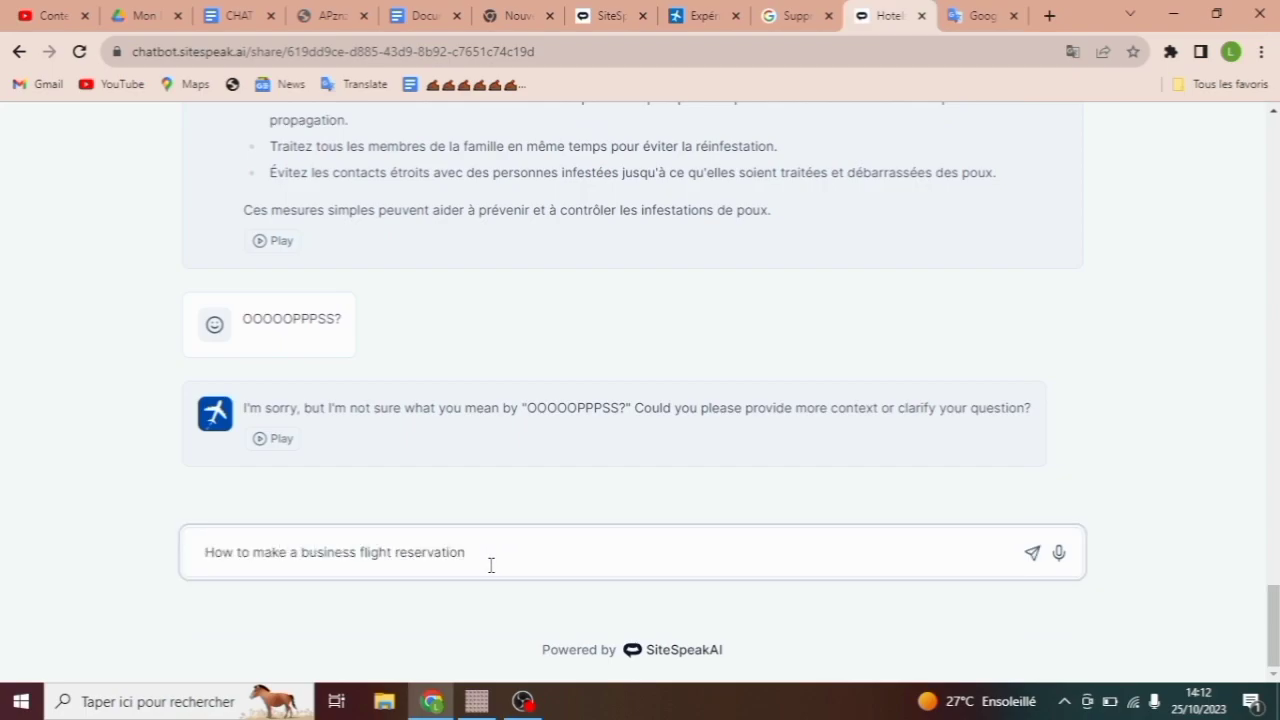
{"action": "type", "text": "?"}
{"action": "left_click", "coordinate": [1033, 556]}
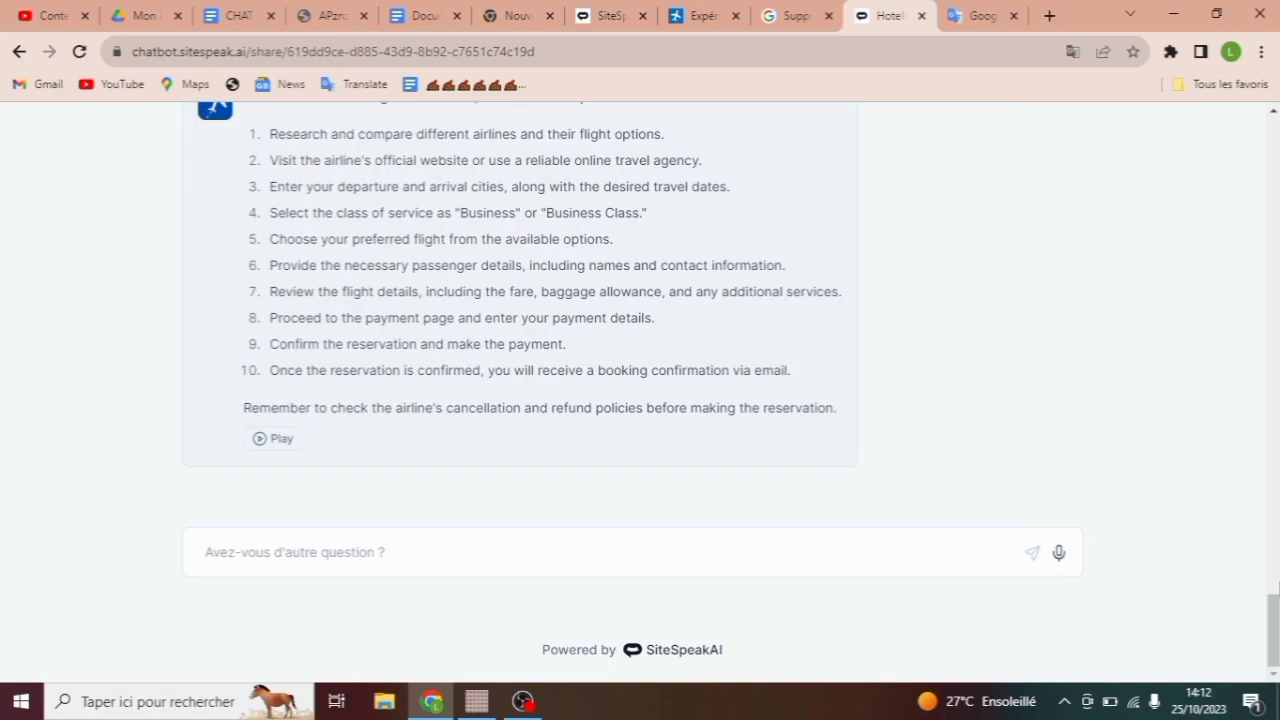
{"action": "mouse_move", "coordinate": [1274, 606]}
{"action": "left_mouse_down"}
{"action": "mouse_move", "coordinate": [1274, 150]}
{"action": "mouse_move", "coordinate": [1274, 628]}
{"action": "left_mouse_up"}
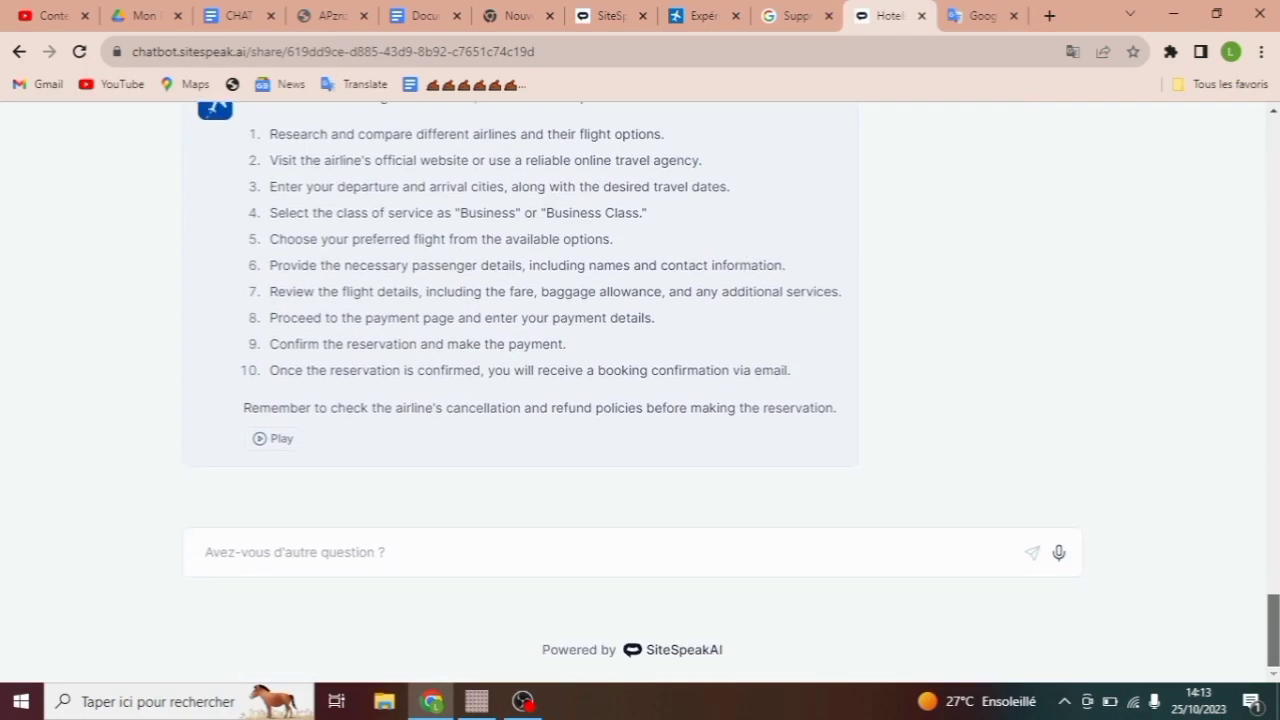
{"action": "mouse_move", "coordinate": [1274, 628]}
{"action": "left_mouse_down"}
{"action": "mouse_move", "coordinate": [1274, 608]}
{"action": "mouse_move", "coordinate": [1276, 624]}
{"action": "left_mouse_up"}
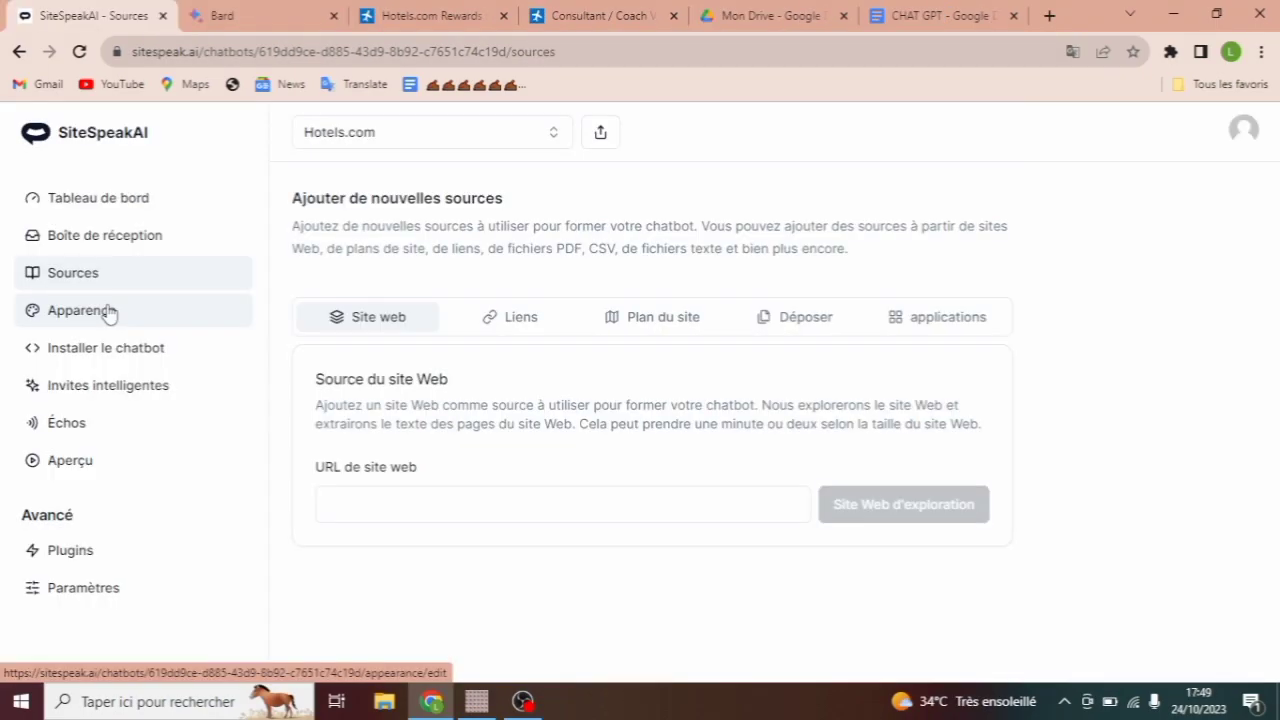
Step: Open the Hotels.com chatbot's appearance settings and check the chatbot name against the Hotels.com Rewards article
{"action": "left_click", "coordinate": [110, 313]}
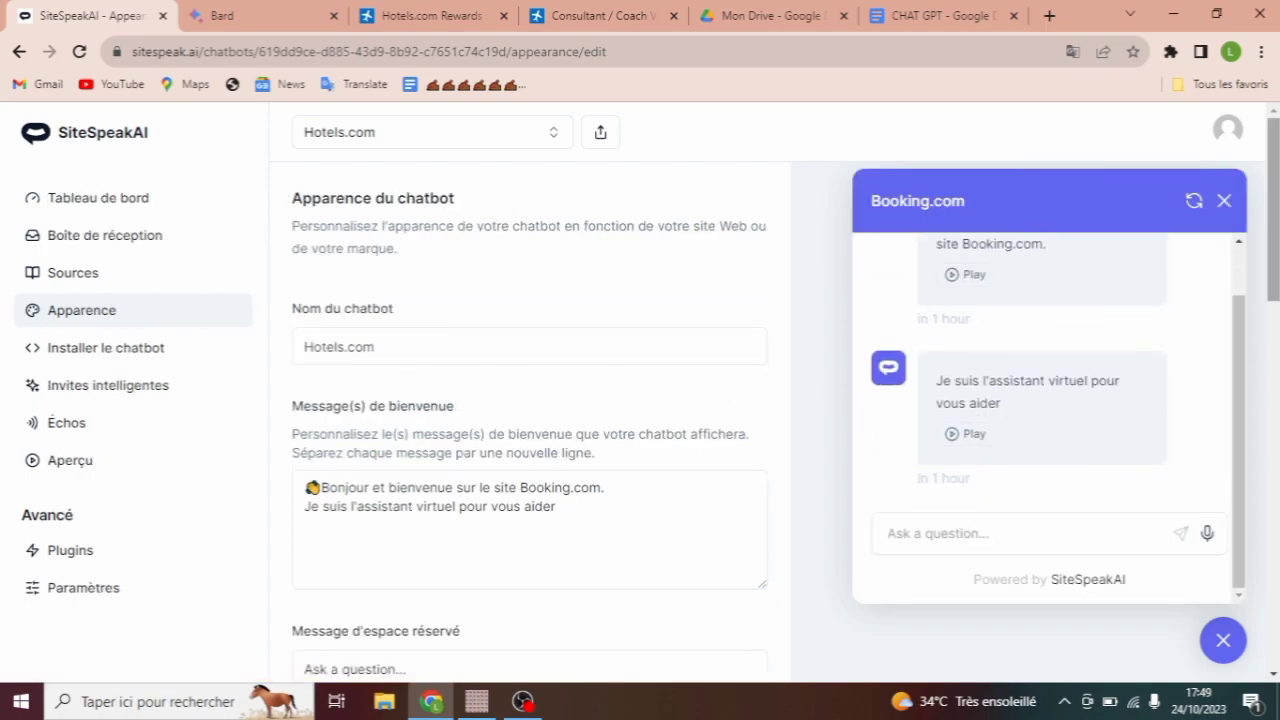
{"action": "mouse_move", "coordinate": [1270, 148]}
{"action": "left_mouse_down"}
{"action": "mouse_move", "coordinate": [1270, 429]}
{"action": "mouse_move", "coordinate": [1252, 130]}
{"action": "left_mouse_up"}
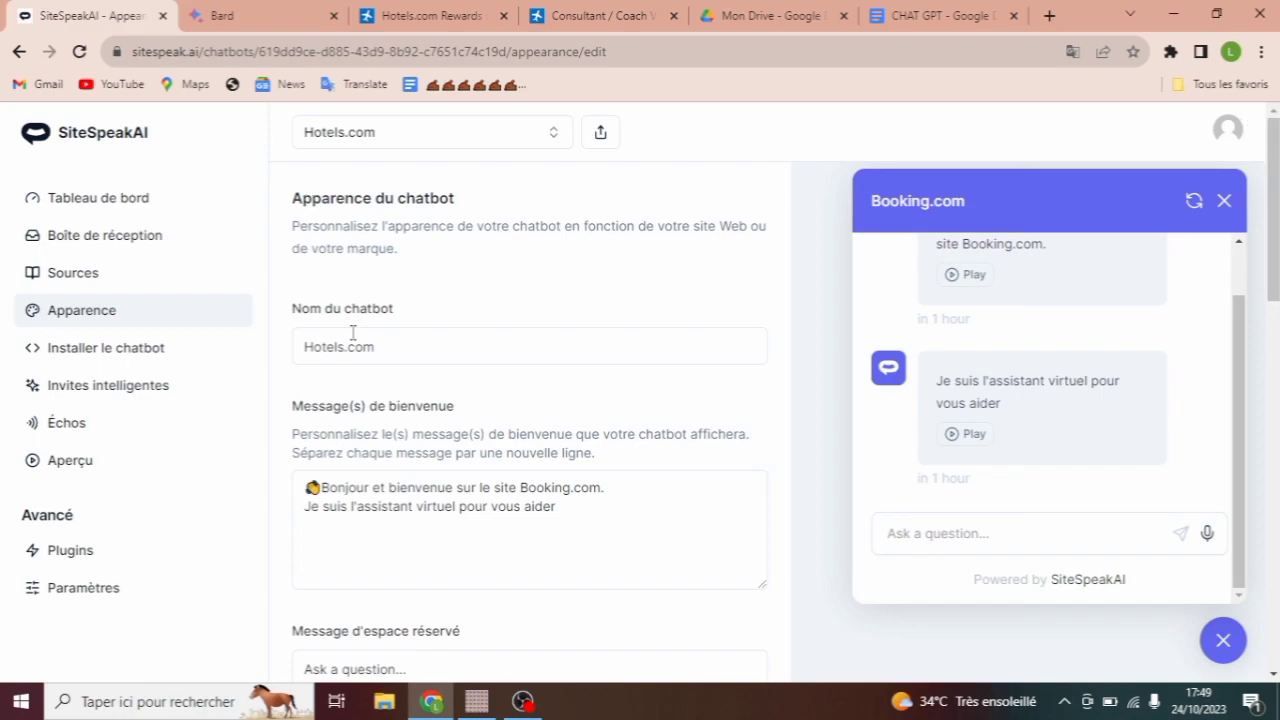
{"action": "left_click", "coordinate": [387, 348]}
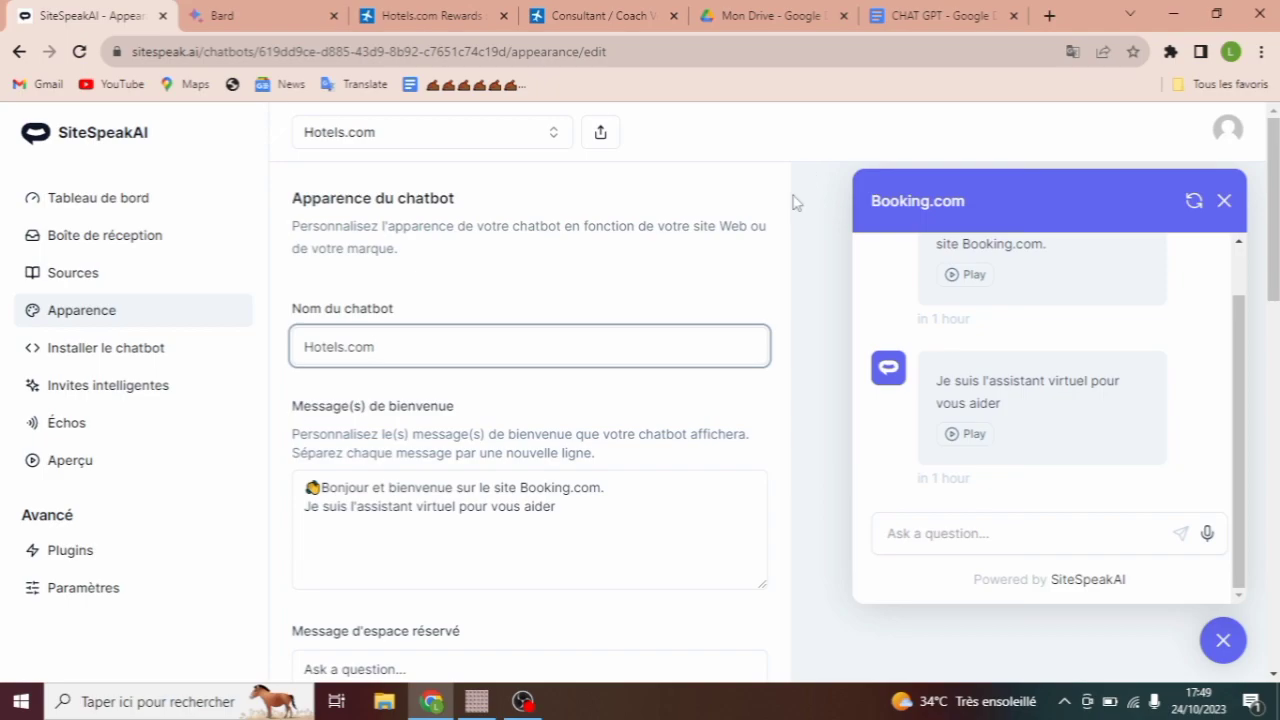
{"action": "left_click", "coordinate": [417, 9]}
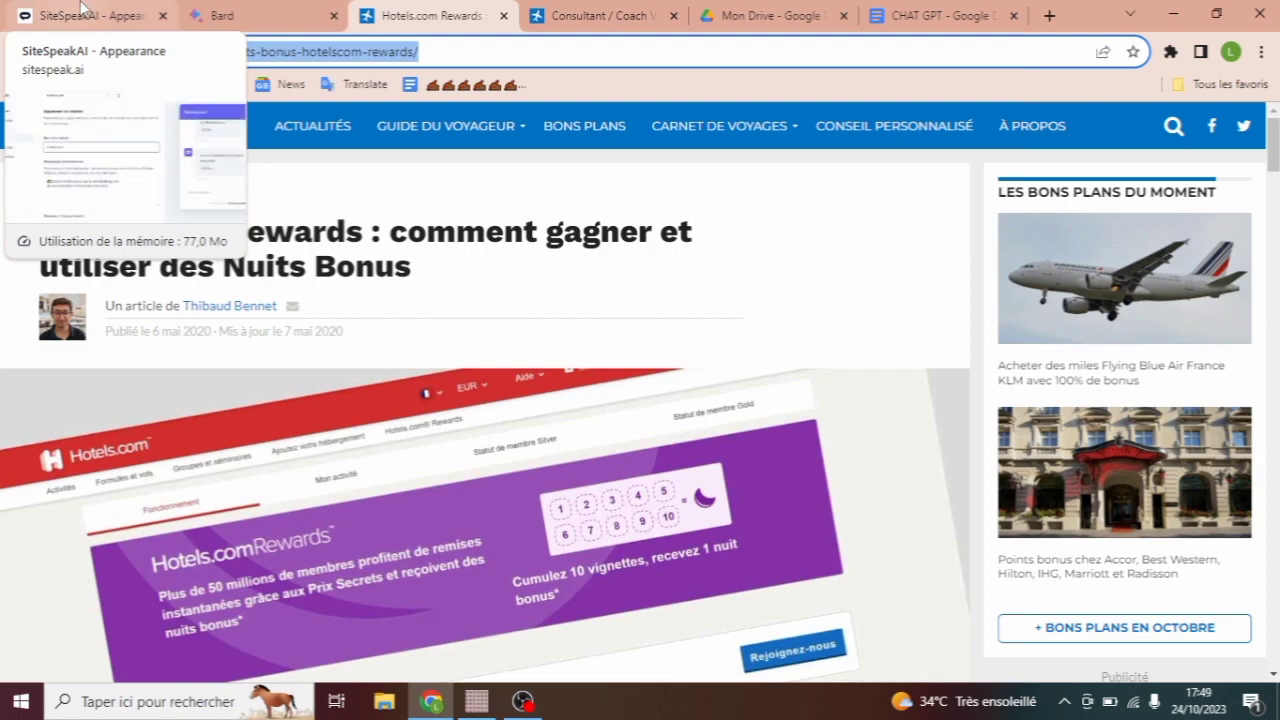
{"action": "left_click", "coordinate": [50, 14]}
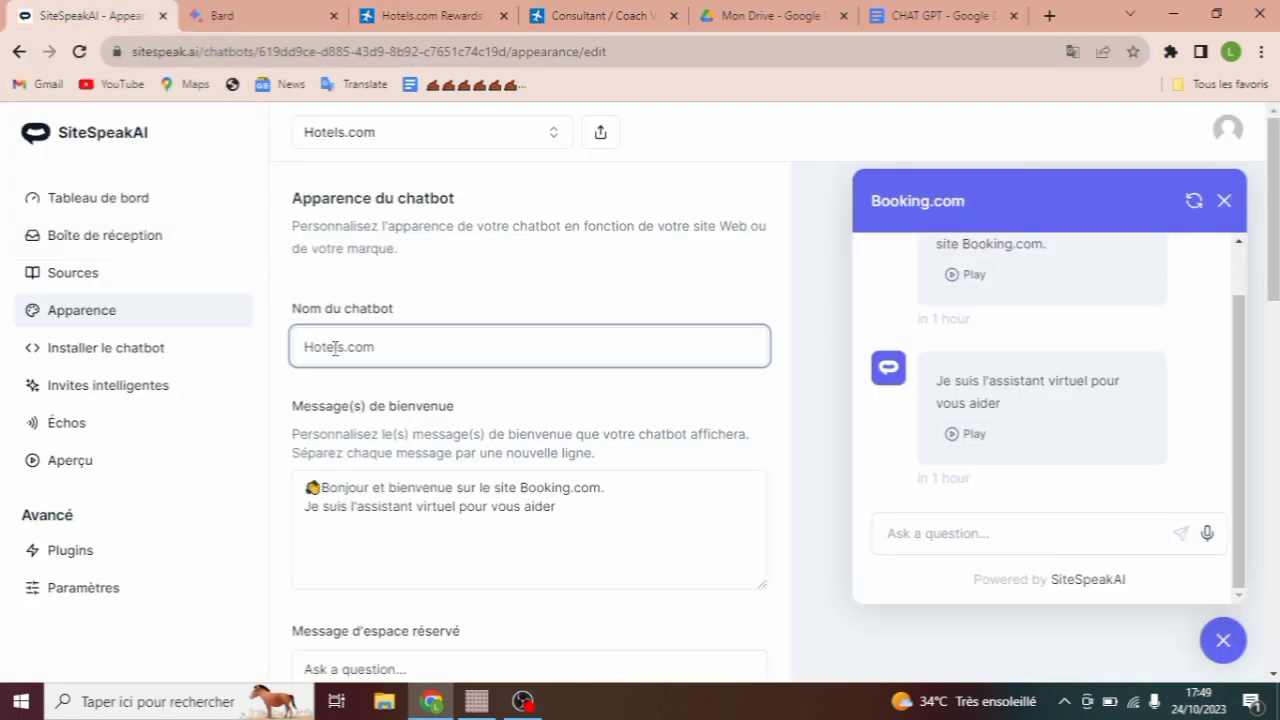
Step: Replace "site Booking.com" with "Hotels.com" in the chatbot's welcome message
{"action": "left_click", "coordinate": [496, 487]}
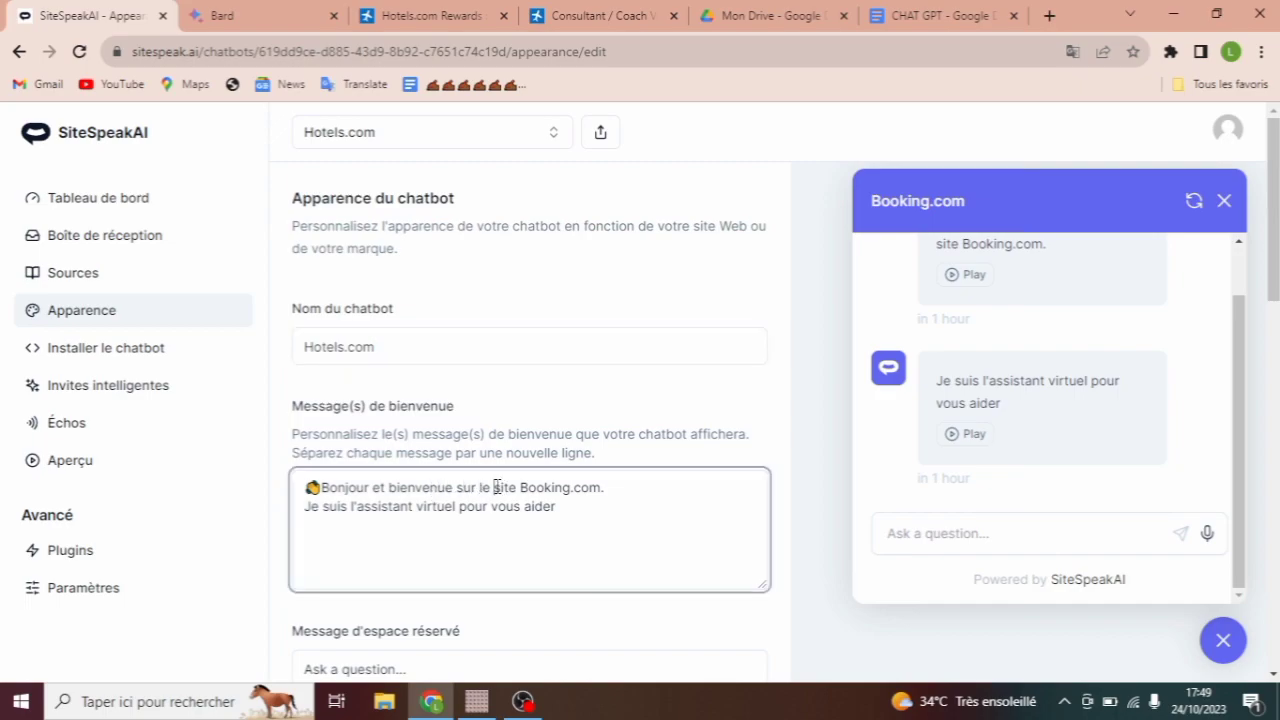
{"action": "left_click_drag", "start_coordinate": [496, 487], "coordinate": [573, 487]}
{"action": "type", "text": "Hotels"}
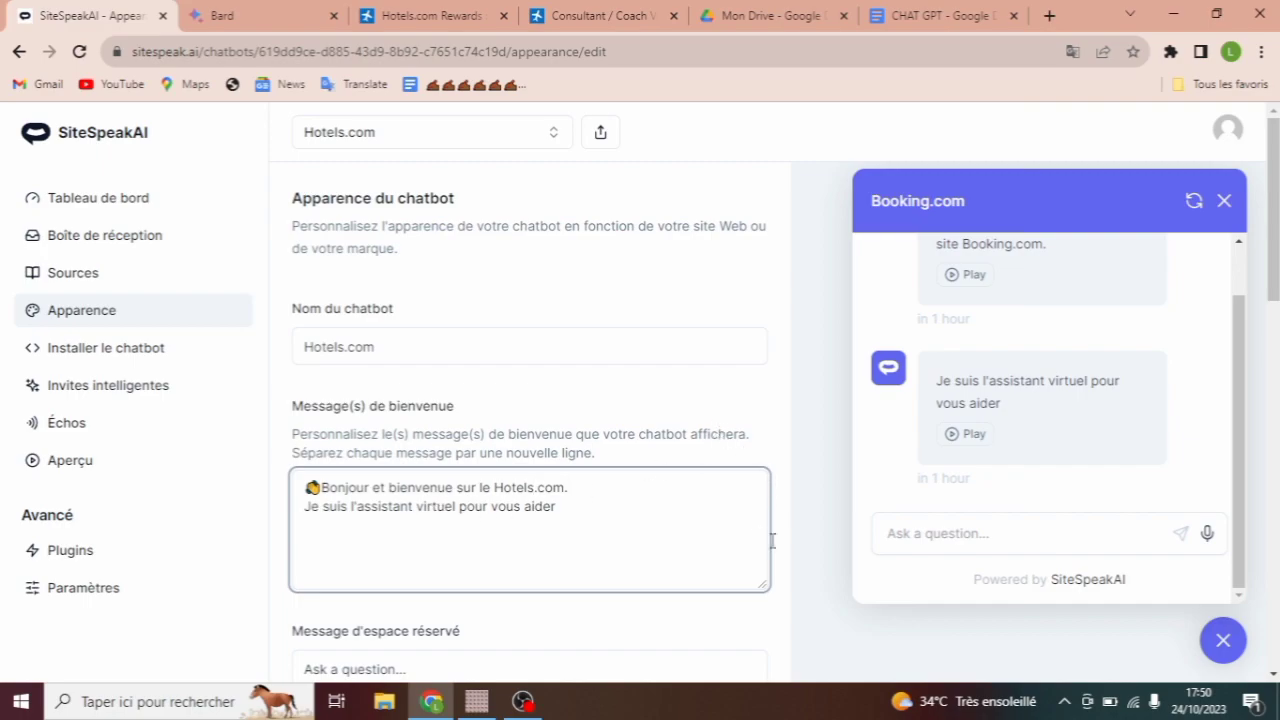
{"action": "left_click", "coordinate": [884, 550]}
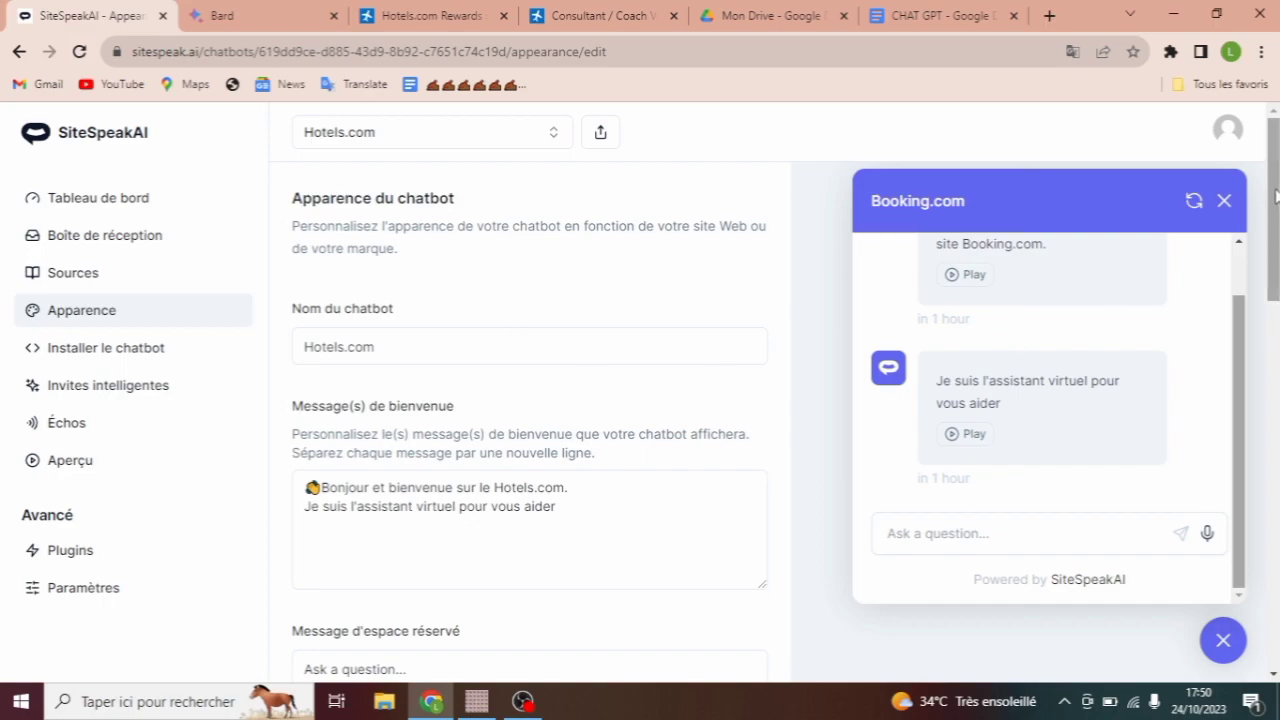
Step: Locate the launcher icon setting and examine the airplane logo on the Flying Smart consulting page as a reference
{"action": "scroll", "coordinate": [1276, 260], "scroll_direction": "down", "scroll_amount": 3}
{"action": "scroll", "coordinate": [1277, 290], "scroll_direction": "down", "scroll_amount": 2}
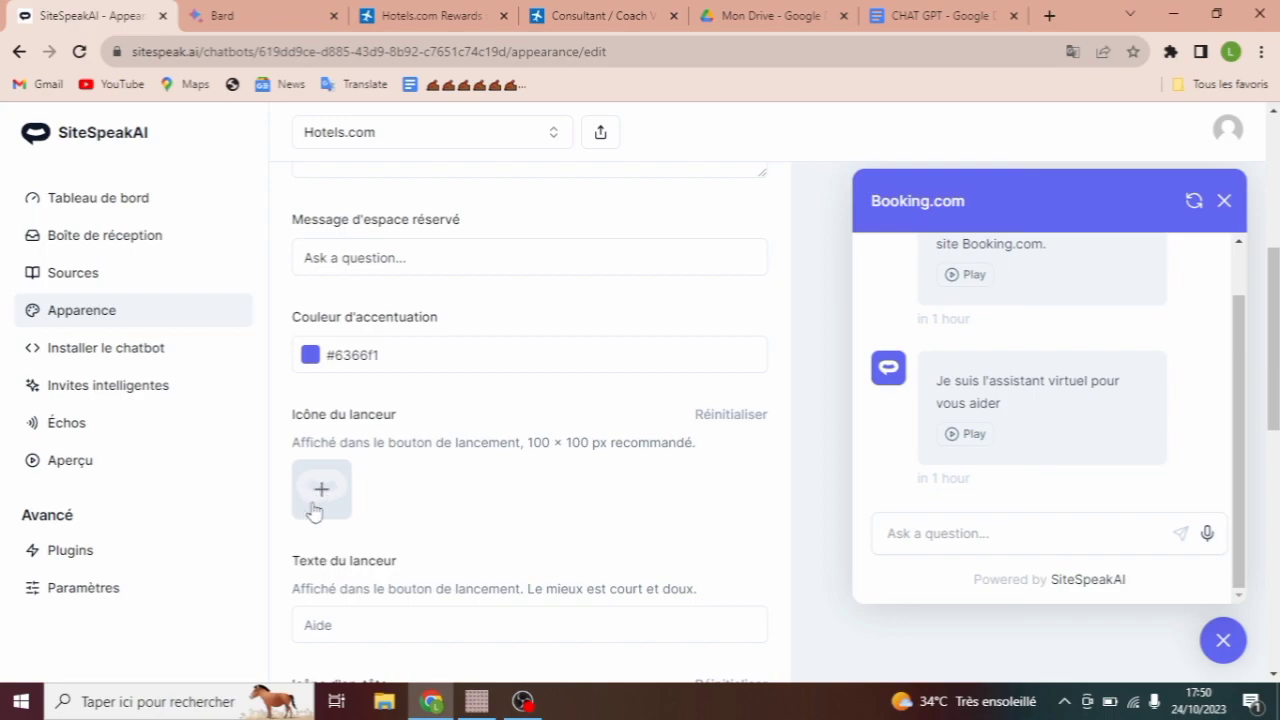
{"action": "left_click", "coordinate": [538, 18]}
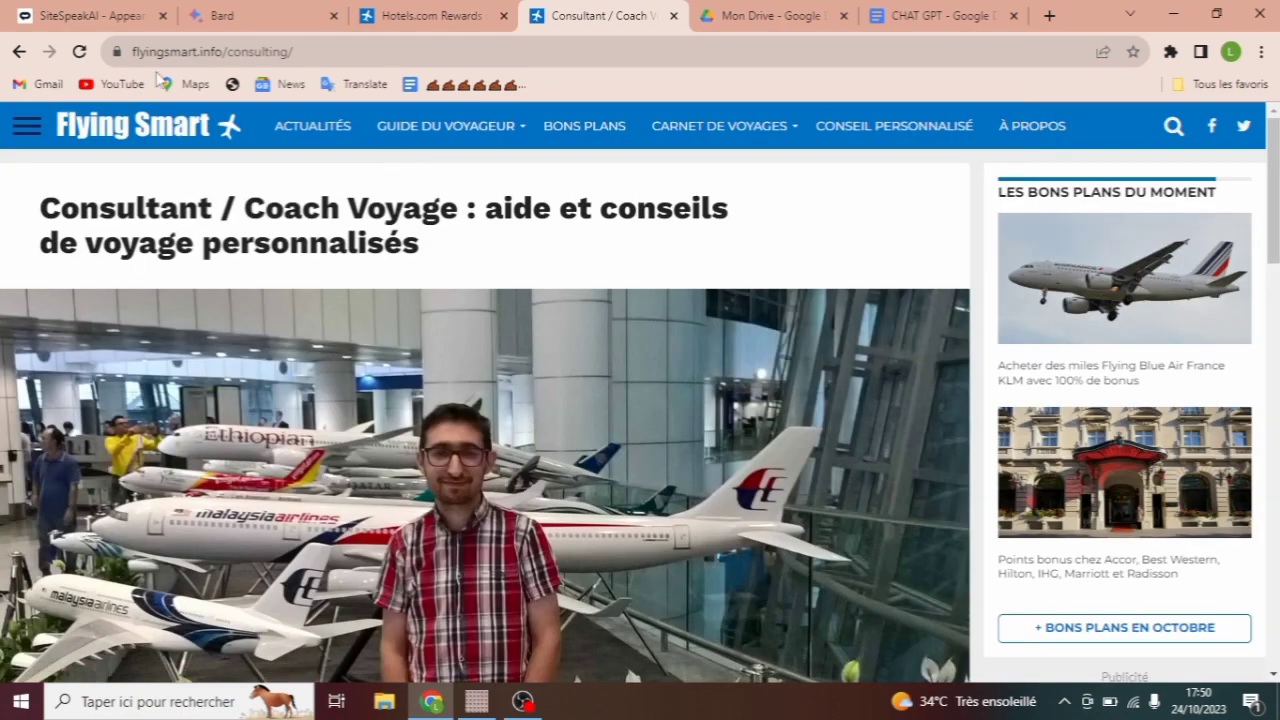
{"action": "left_click", "coordinate": [229, 130]}
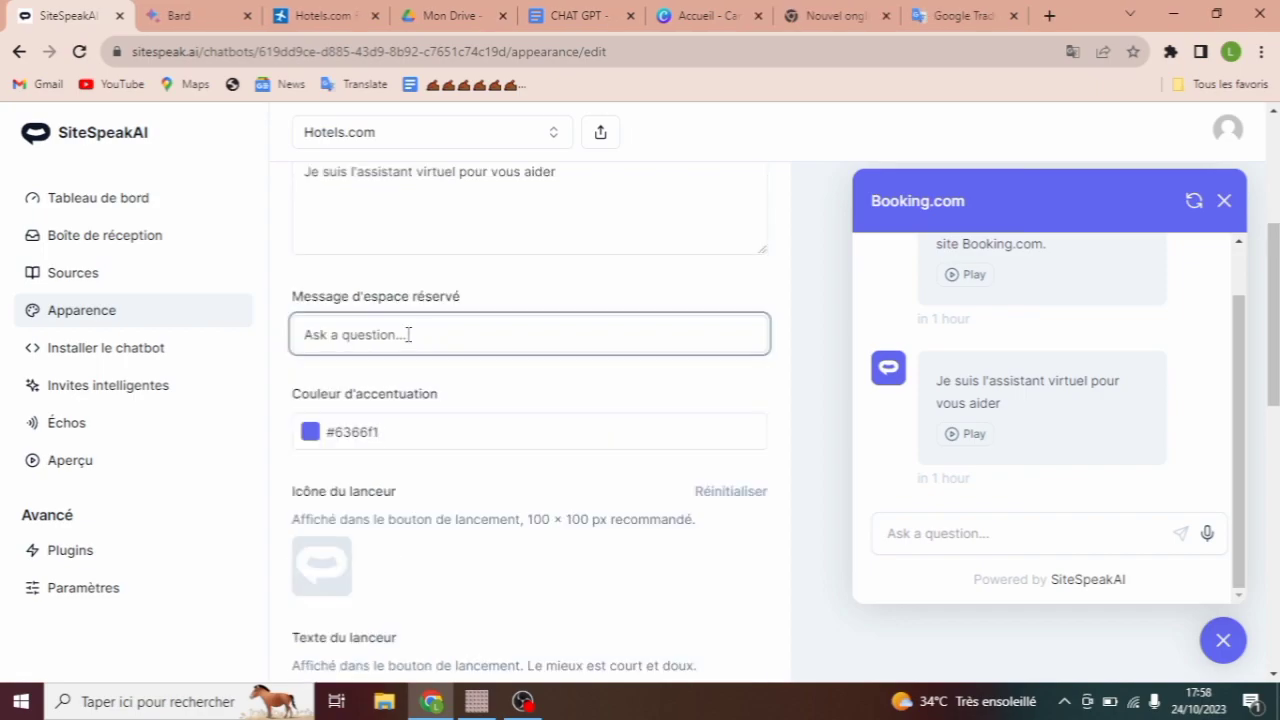
Step: Set the chatbot's placeholder message to "Avez-vous d'autre question ?"
{"action": "left_click_drag", "start_coordinate": [414, 333], "coordinate": [304, 328]}
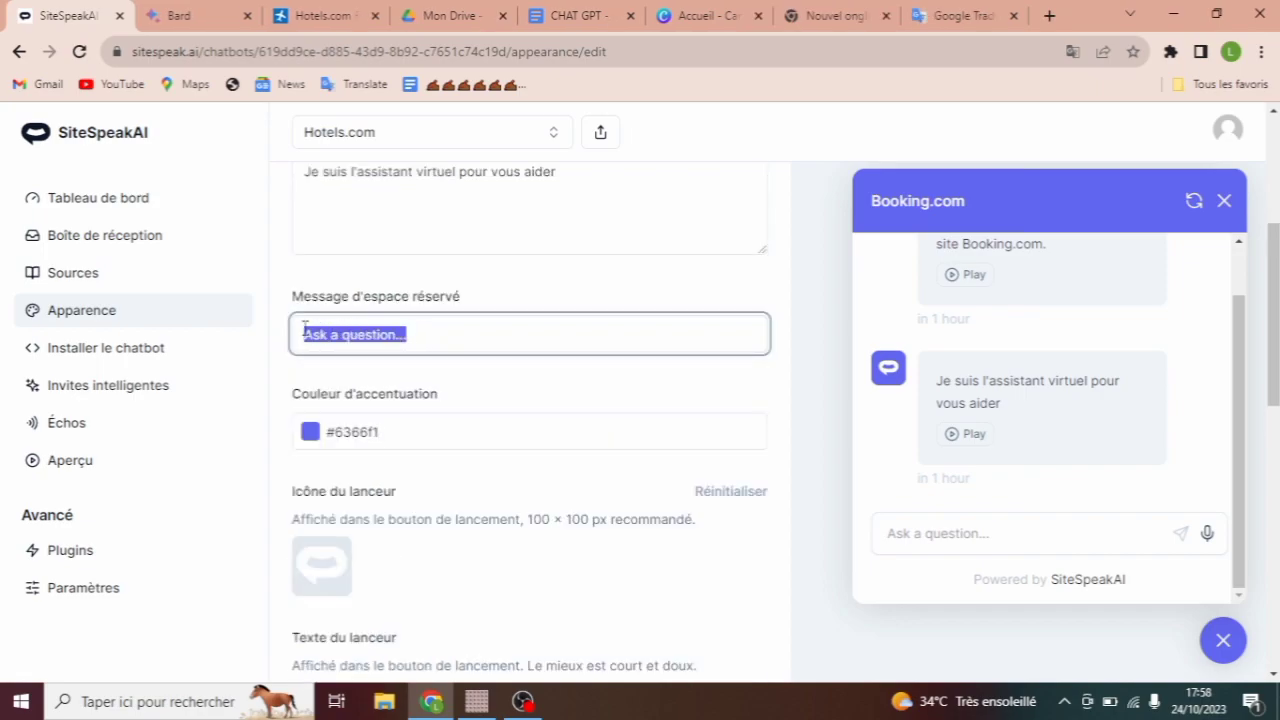
{"action": "type", "text": "a"}
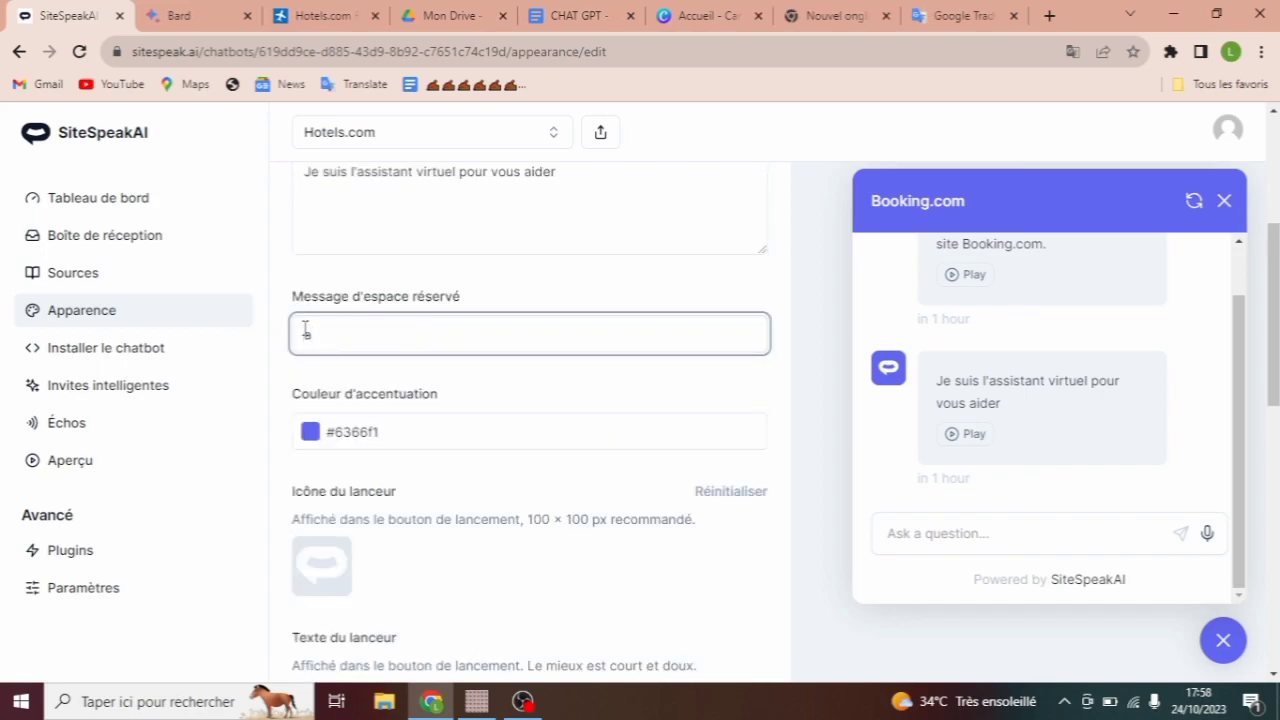
{"action": "key", "text": "BackSpace"}
{"action": "type", "text": "Avez -vous d'autre question"}
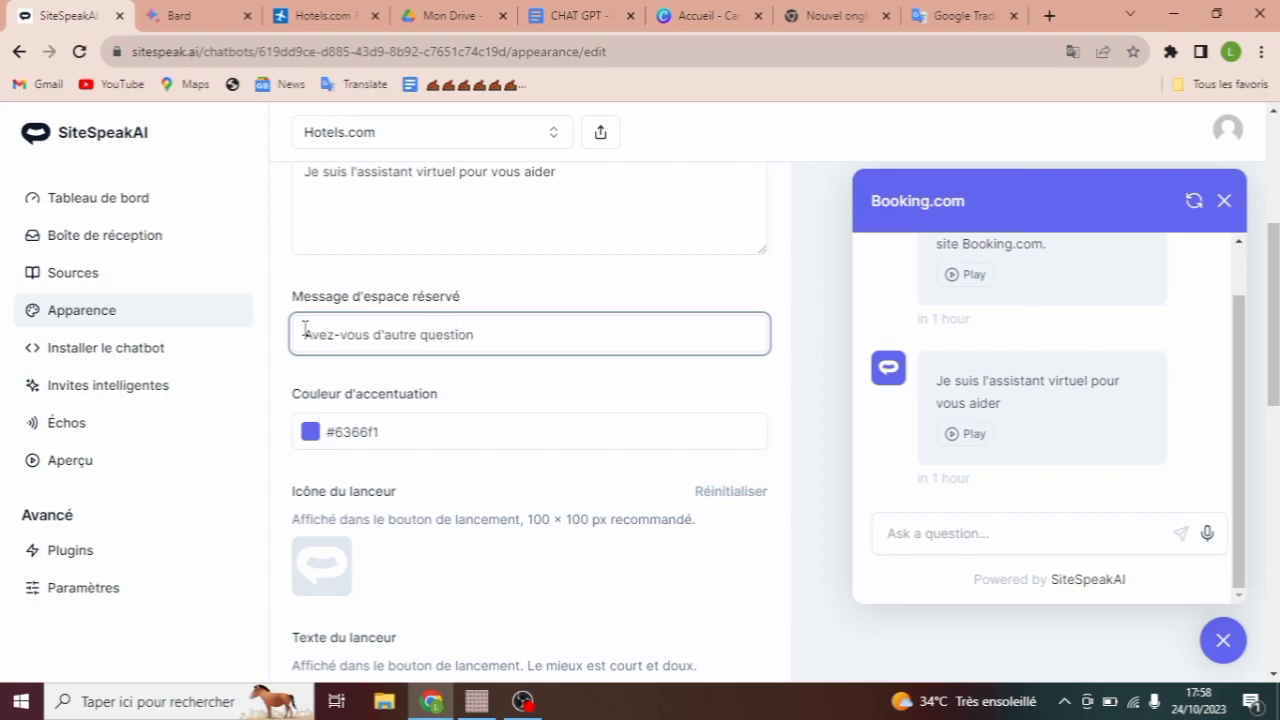
{"action": "type", "text": " ?"}
Step: Switch to Canva and create a new custom-size design of 100 × 100 px for the launcher icon
{"action": "mouse_move", "coordinate": [291, 20]}
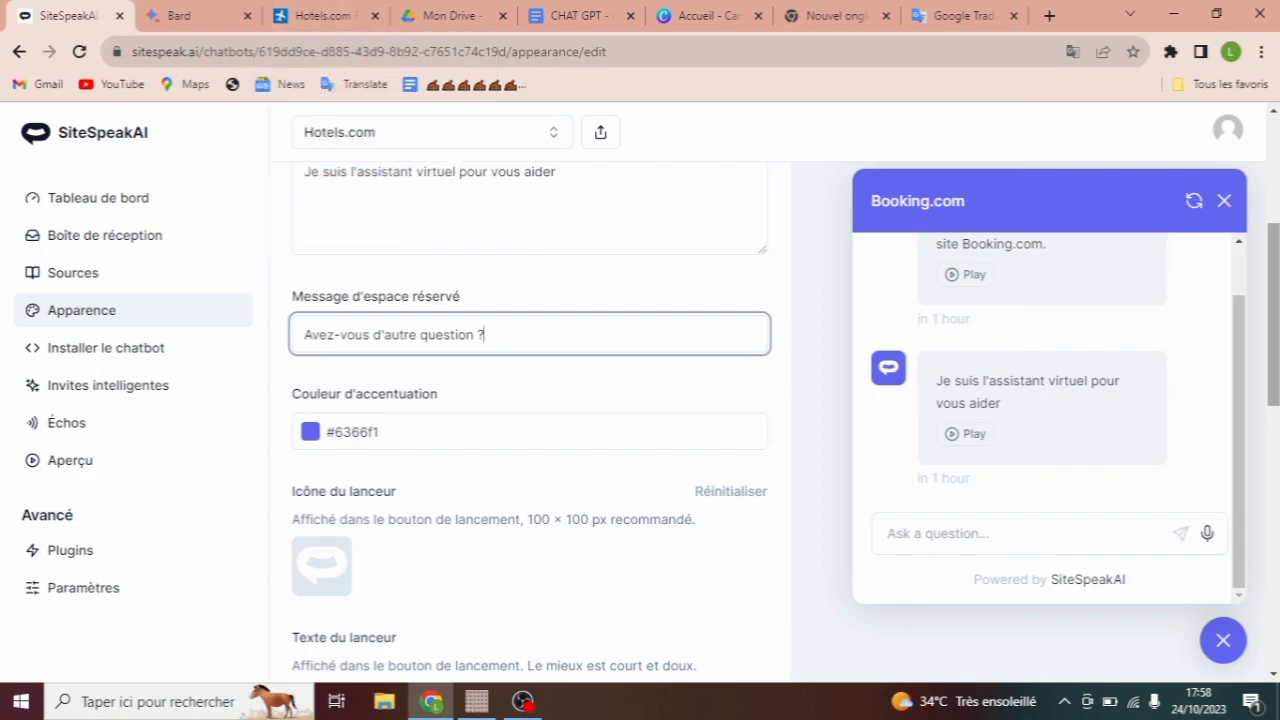
{"action": "scroll", "coordinate": [1276, 254], "scroll_direction": "down", "scroll_amount": 2}
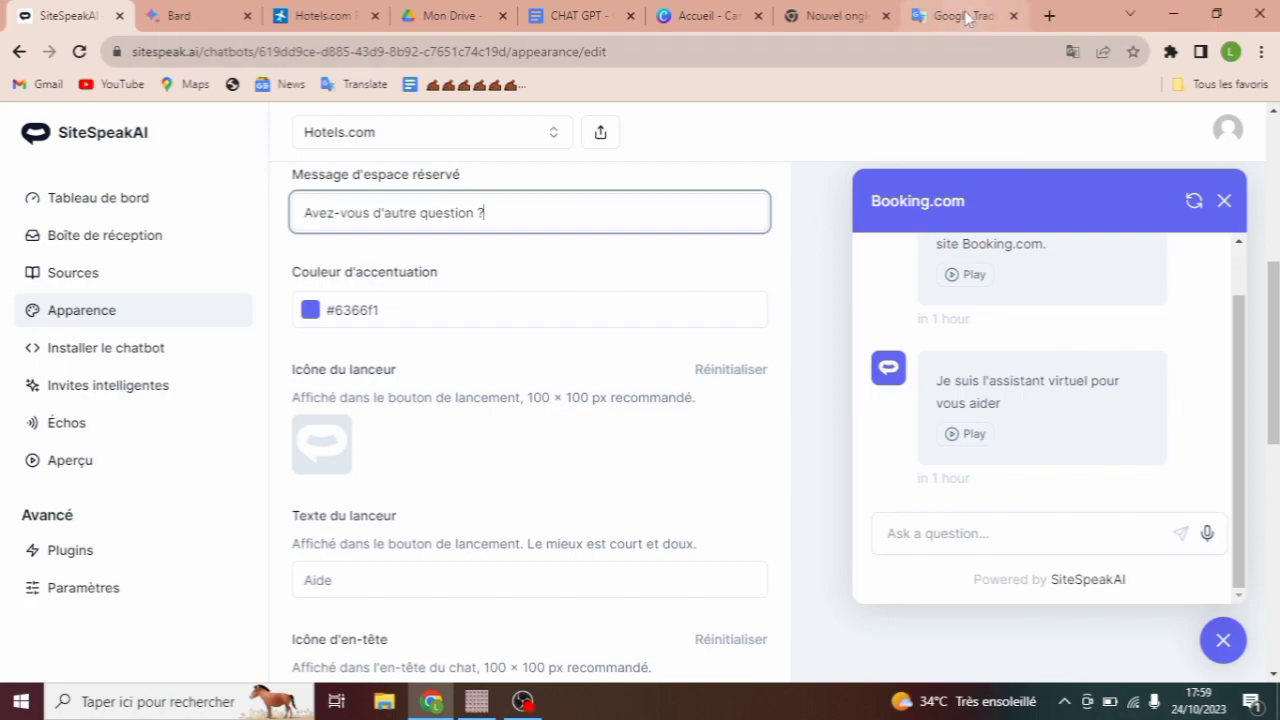
{"action": "left_click", "coordinate": [705, 12]}
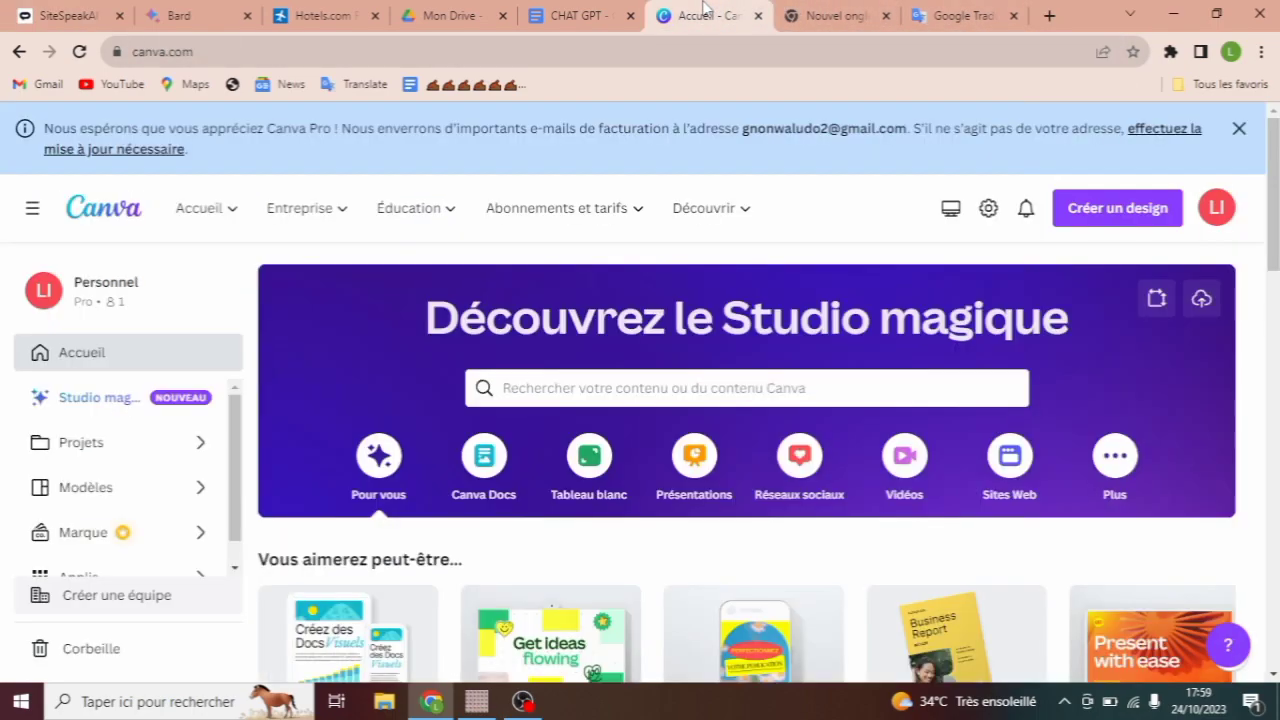
{"action": "left_click", "coordinate": [1095, 214]}
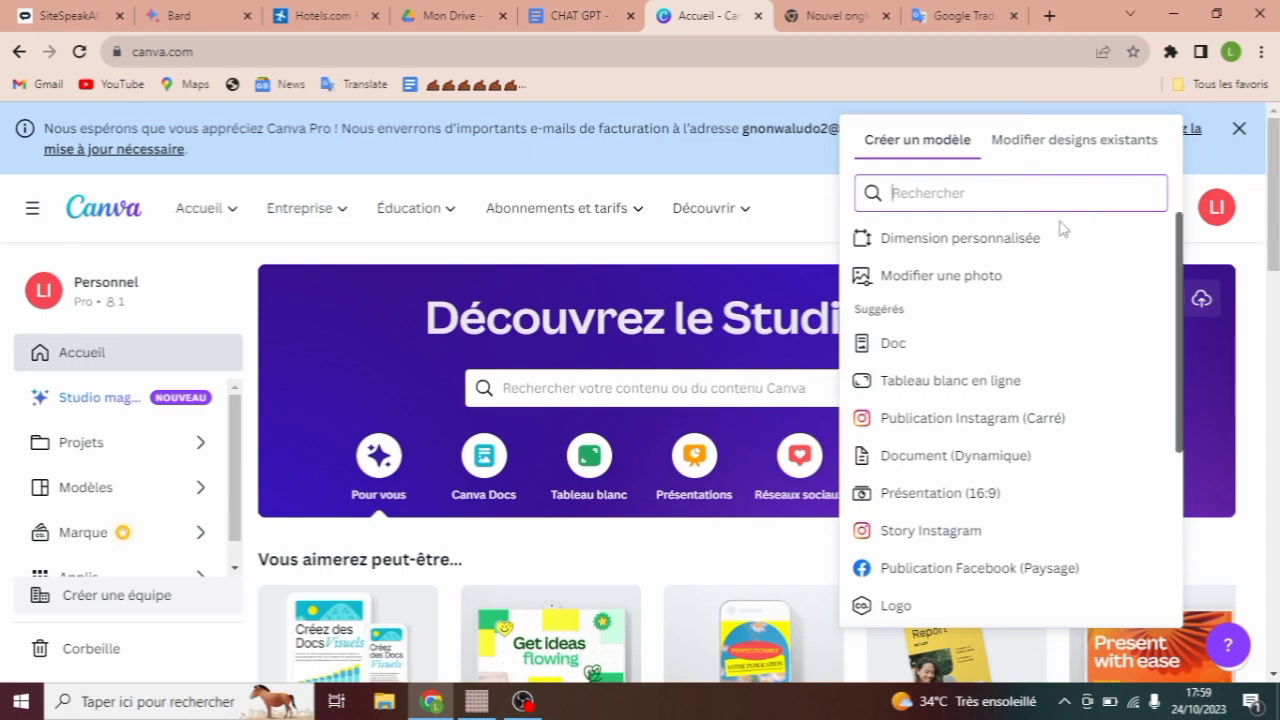
{"action": "left_click", "coordinate": [992, 245]}
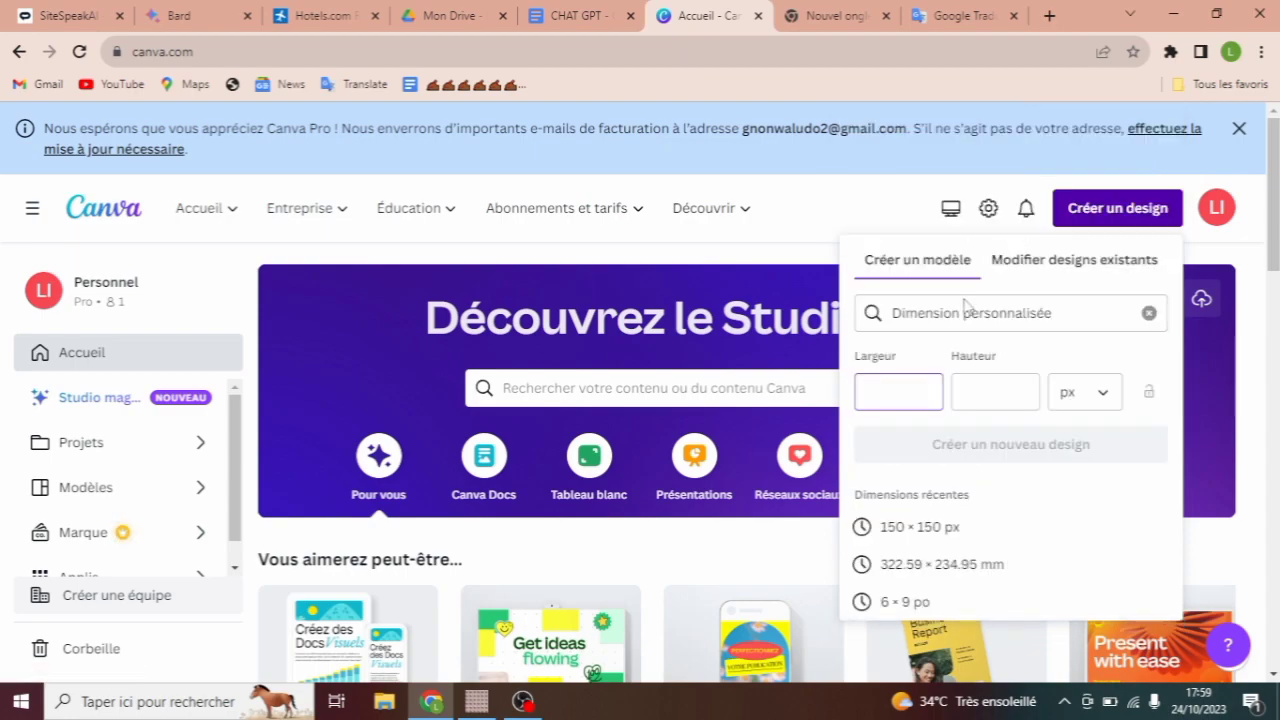
{"action": "type", "text": "100"}
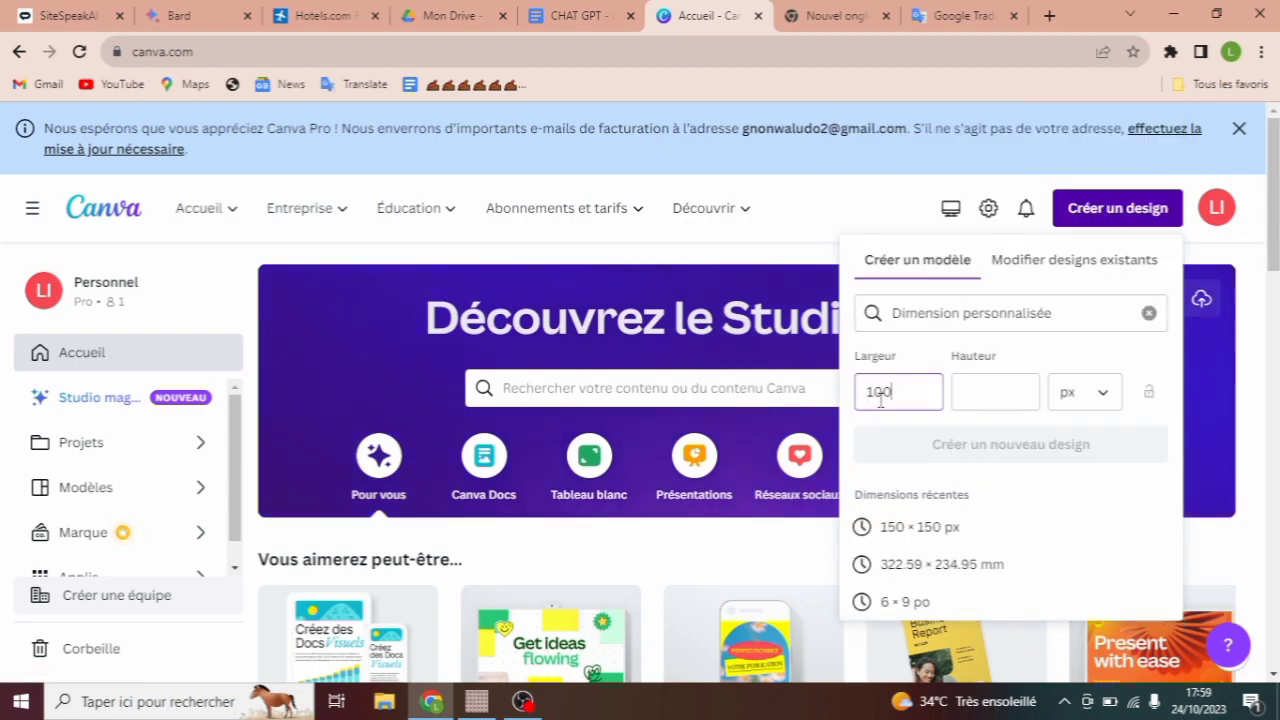
{"action": "left_click", "coordinate": [1012, 393]}
{"action": "type", "text": "100"}
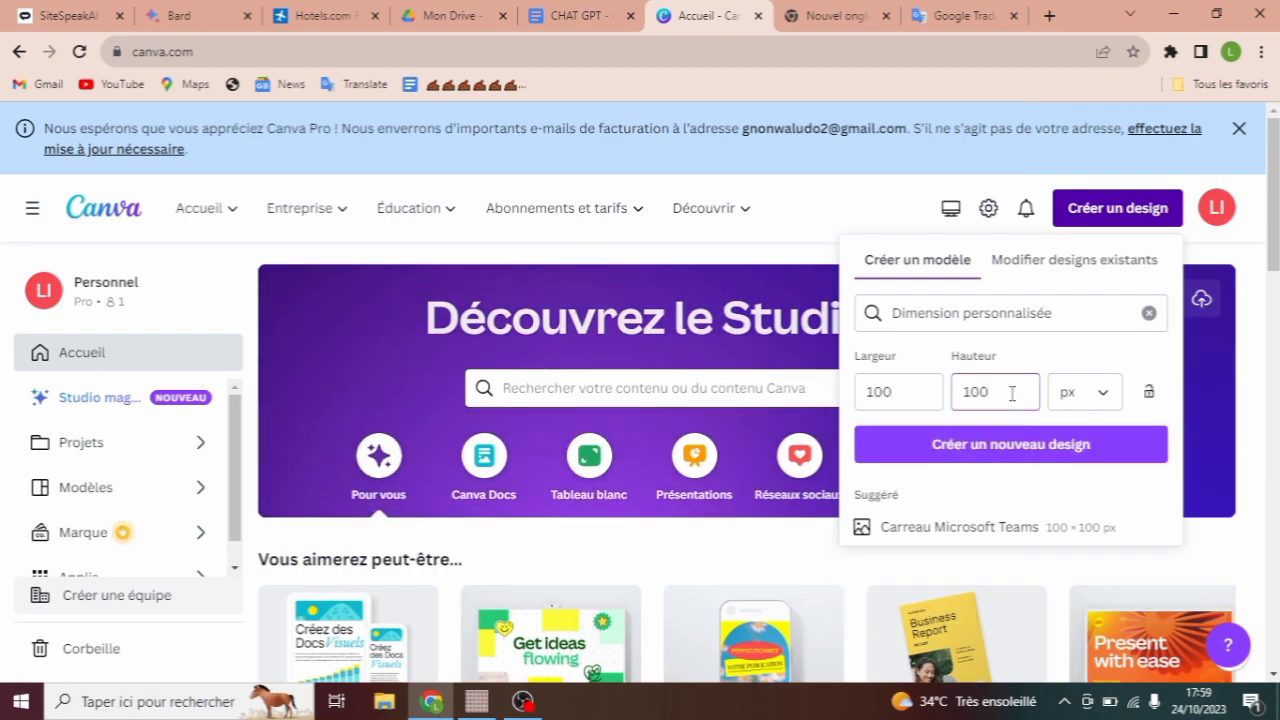
{"action": "left_click", "coordinate": [1013, 455]}
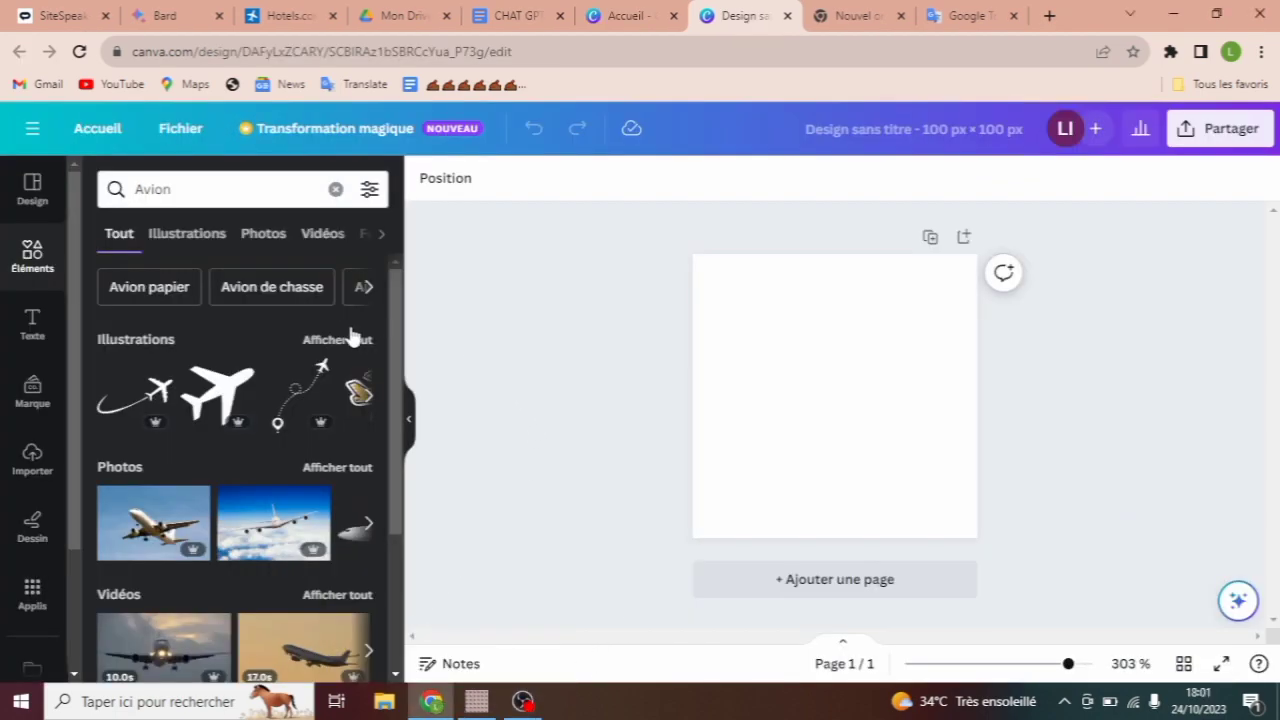
Step: Browse the "Avion" illustrations and add the dark plane with a looping dashed trail to the blank design
{"action": "scroll", "coordinate": [397, 380], "scroll_direction": "down", "scroll_amount": 3}
{"action": "scroll", "coordinate": [378, 355], "scroll_direction": "up", "scroll_amount": 3}
{"action": "left_click", "coordinate": [368, 398]}
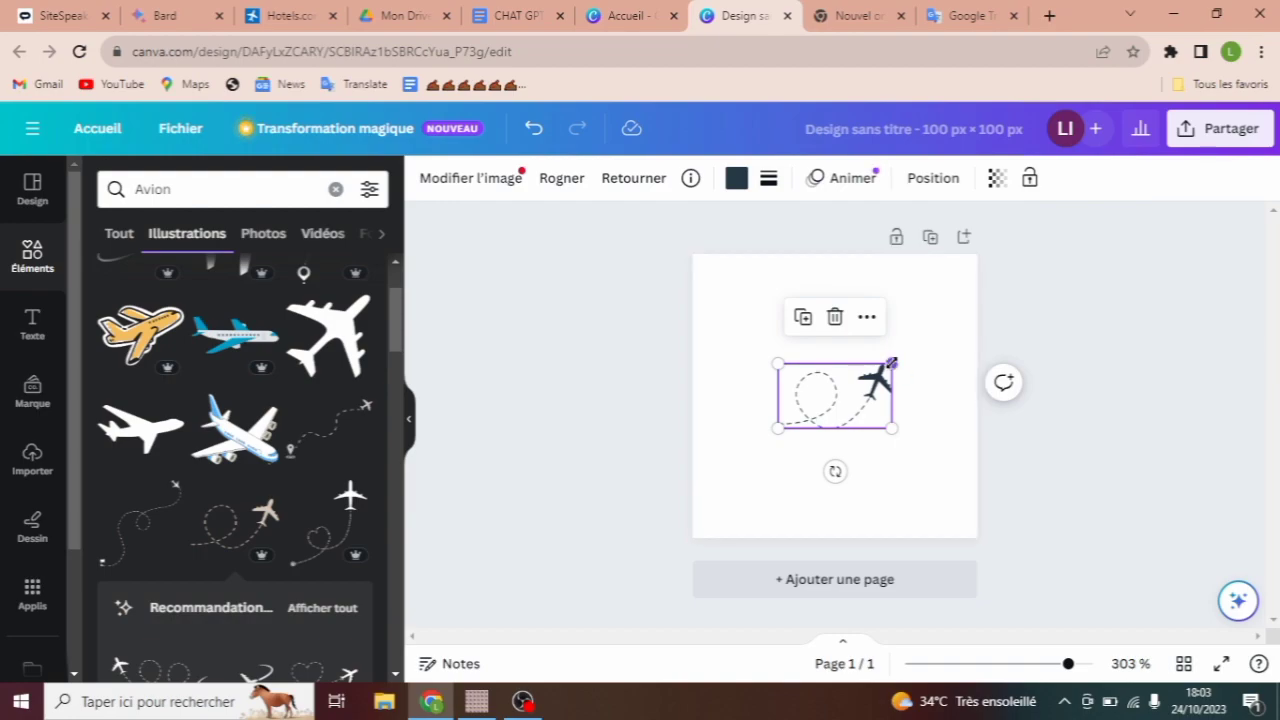
Step: Enlarge and reposition the illustration so the plane fills most of the canvas and the trail's loop lies outside the page
{"action": "left_click_drag", "start_coordinate": [894, 354], "coordinate": [983, 312]}
{"action": "left_click_drag", "start_coordinate": [919, 358], "coordinate": [812, 390]}
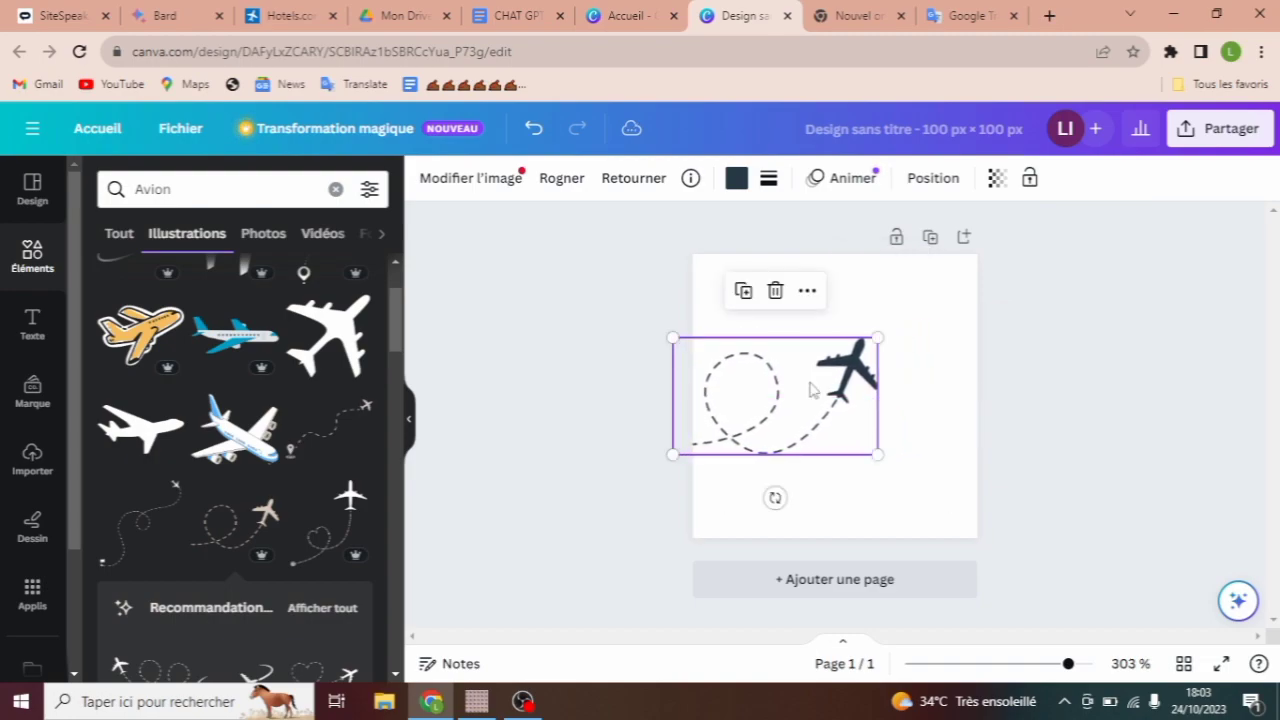
{"action": "left_click_drag", "start_coordinate": [875, 339], "coordinate": [986, 277]}
{"action": "left_click_drag", "start_coordinate": [863, 386], "coordinate": [757, 443]}
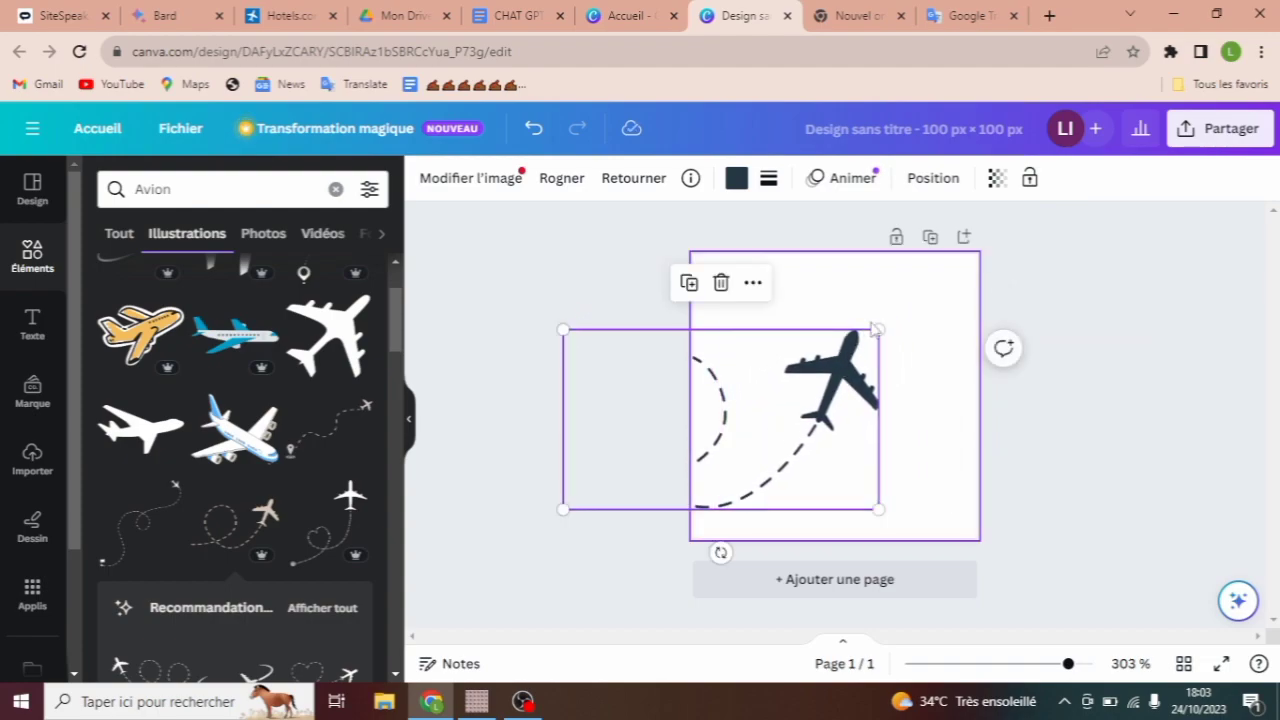
{"action": "left_click_drag", "start_coordinate": [878, 327], "coordinate": [888, 322]}
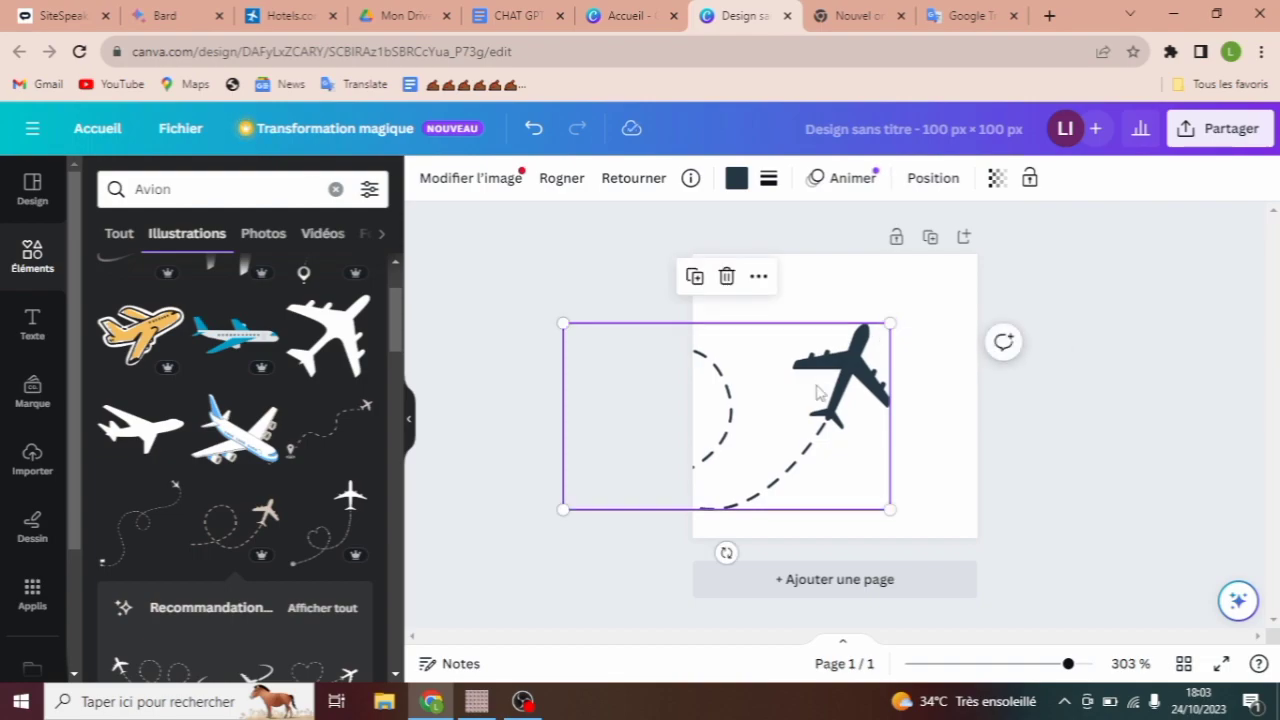
{"action": "left_click_drag", "start_coordinate": [820, 394], "coordinate": [709, 481]}
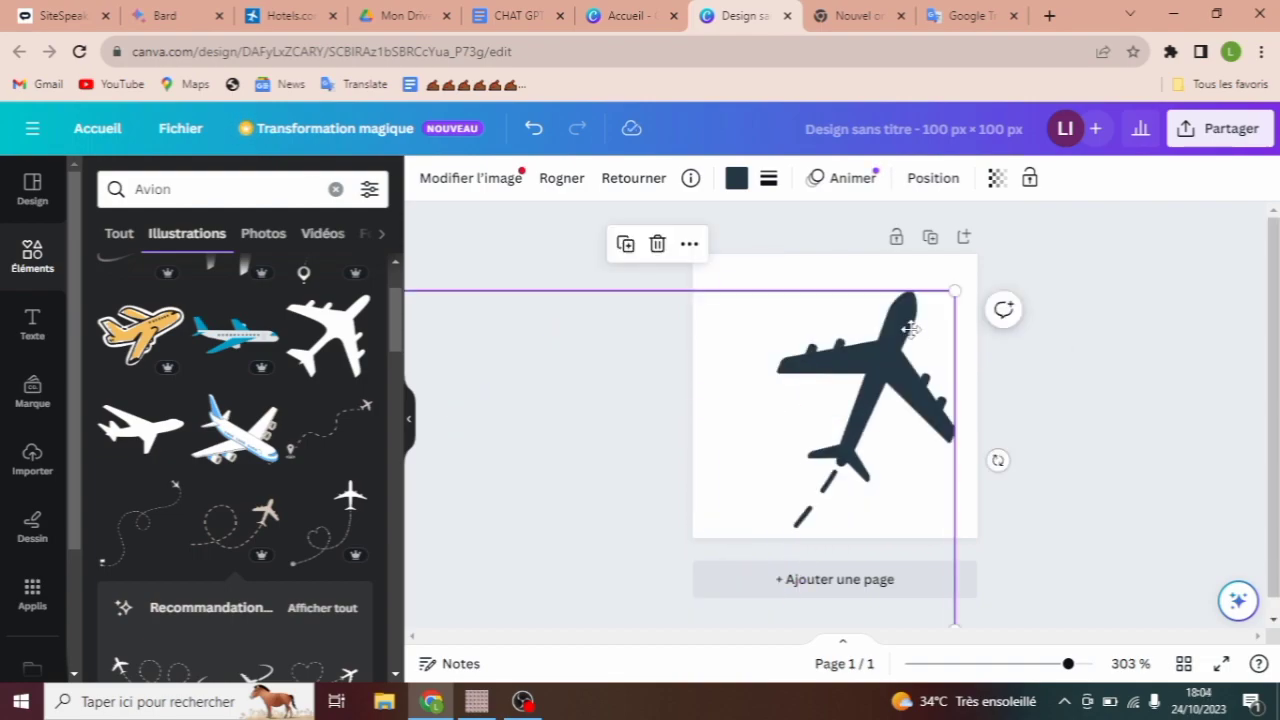
{"action": "left_click_drag", "start_coordinate": [912, 324], "coordinate": [891, 333]}
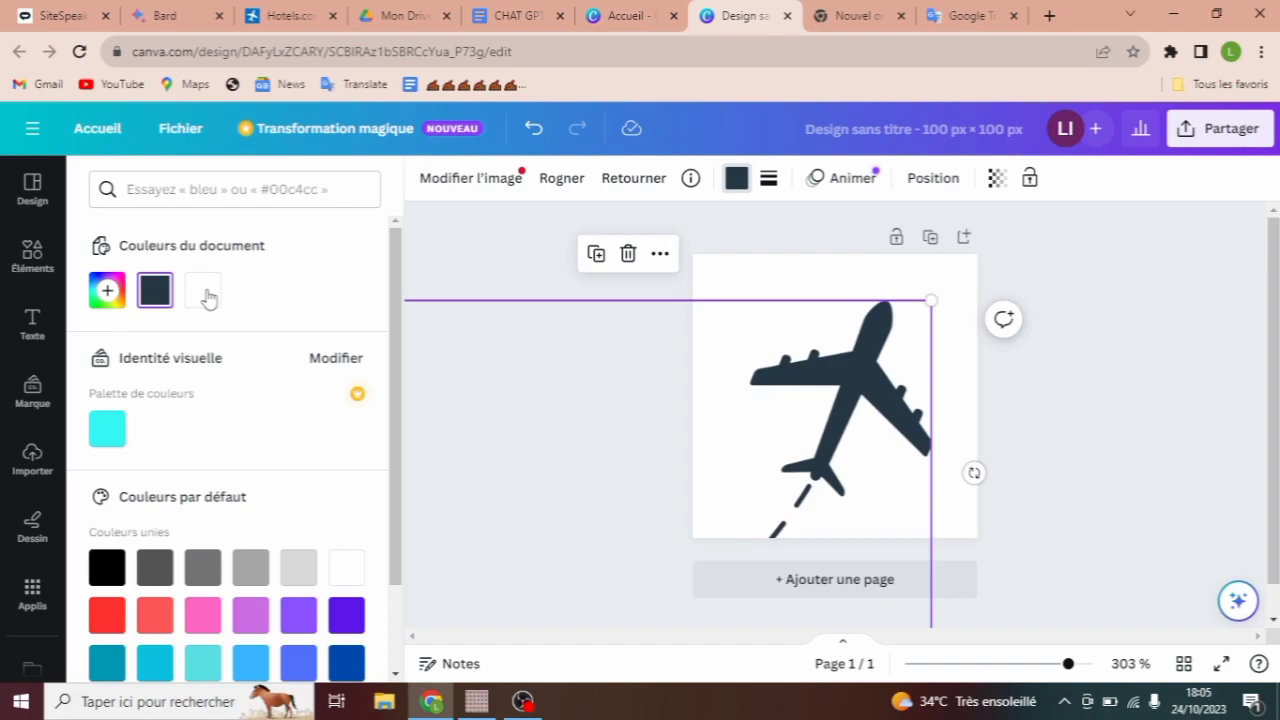
Step: Recolour the plane illustration white on a dark blue page background and nudge it slightly up and to the left
{"action": "left_click", "coordinate": [205, 292]}
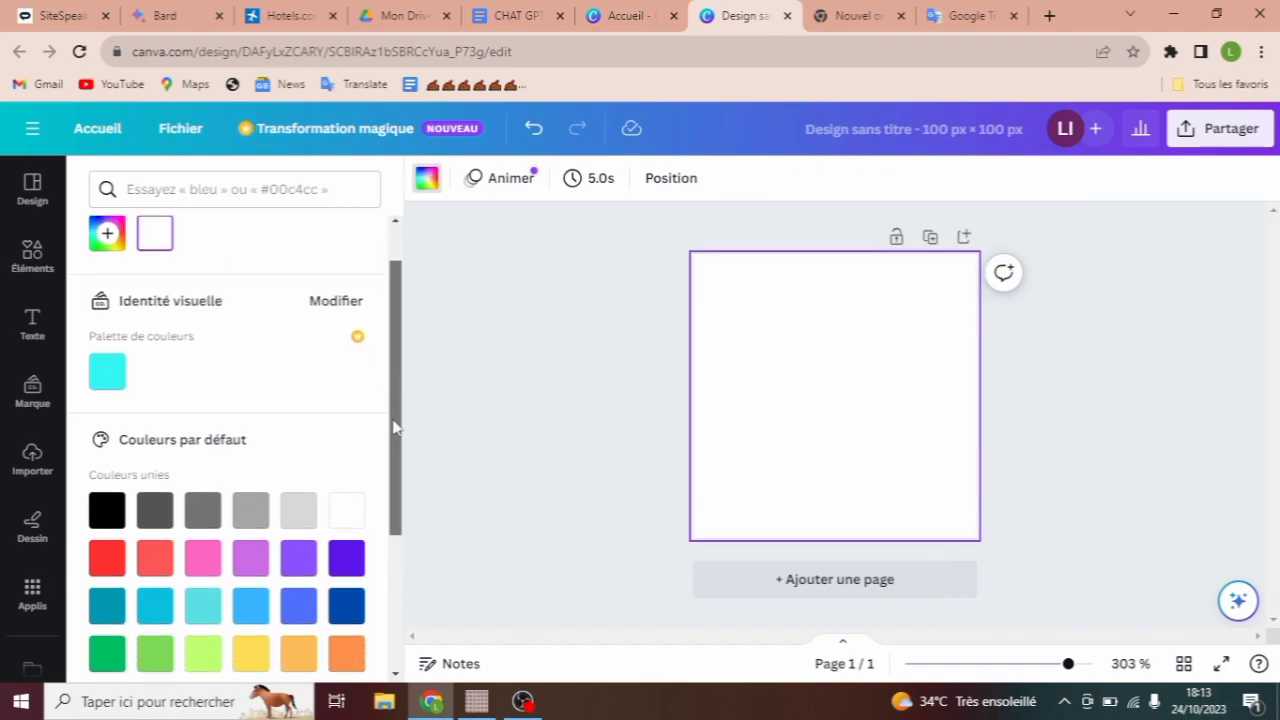
{"action": "left_click_drag", "start_coordinate": [391, 423], "coordinate": [391, 449]}
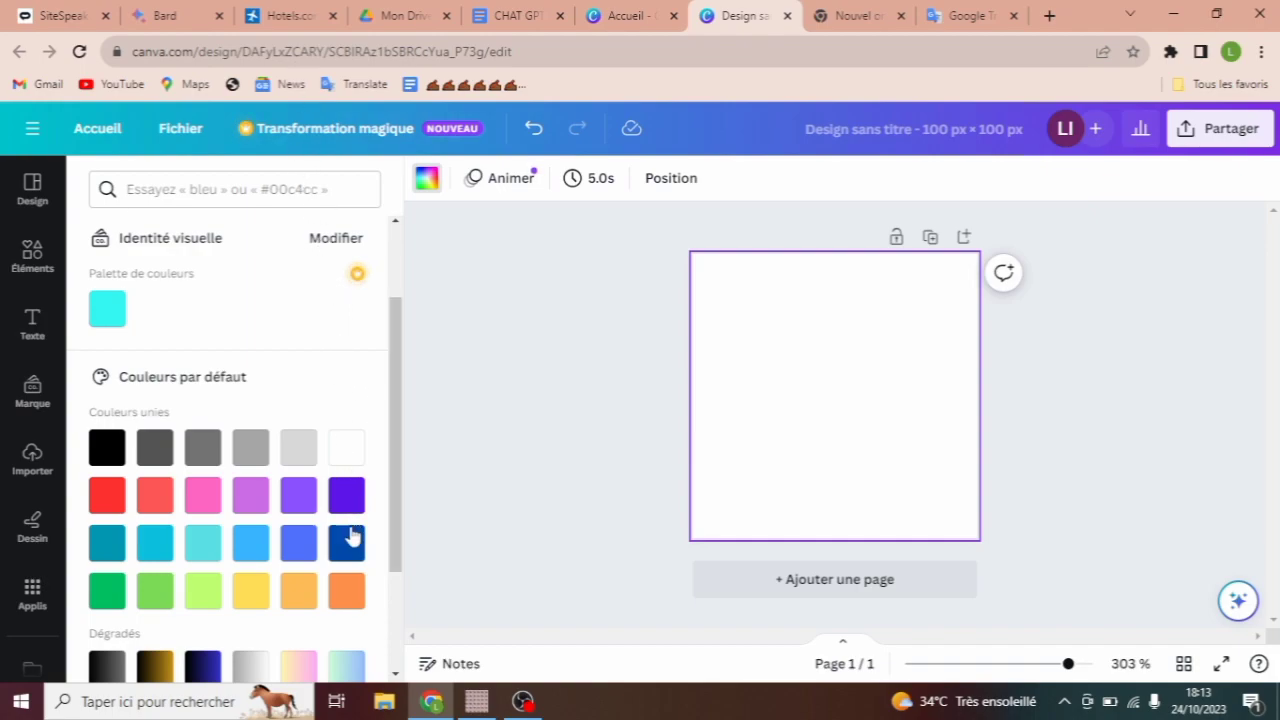
{"action": "left_click", "coordinate": [350, 543]}
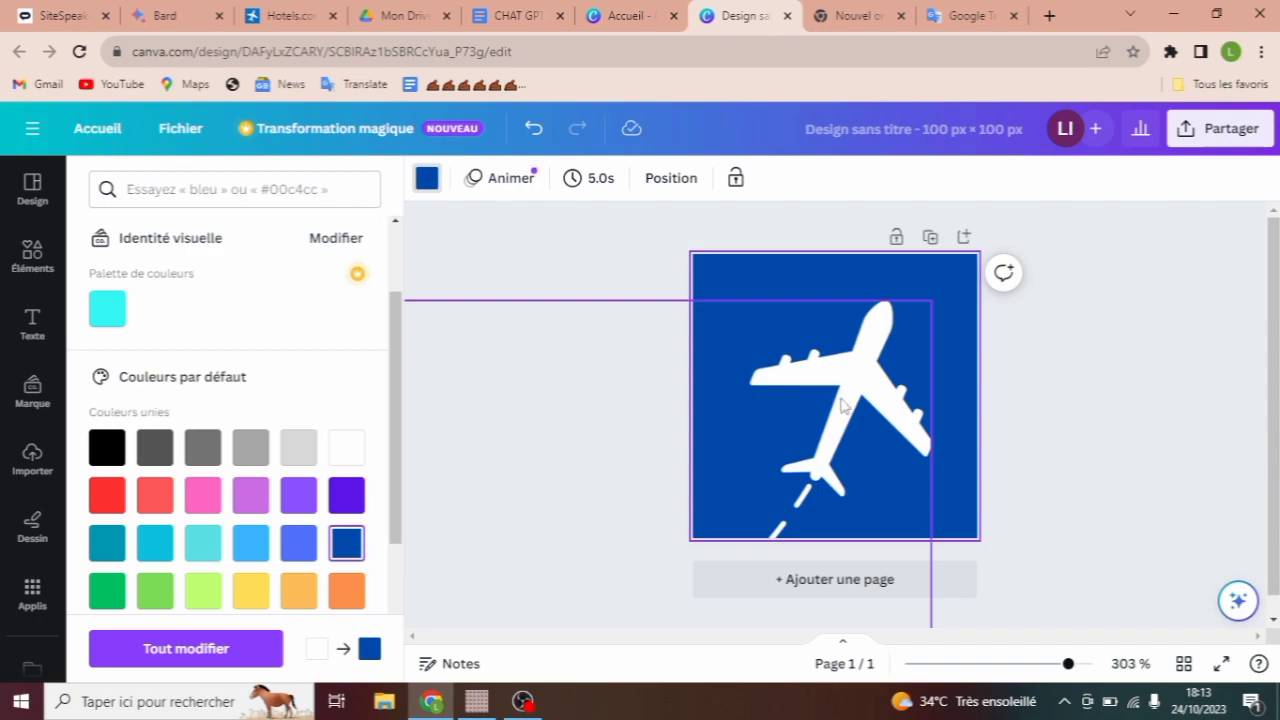
{"action": "mouse_move", "coordinate": [840, 404]}
{"action": "left_mouse_down"}
{"action": "mouse_move", "coordinate": [826, 390]}
{"action": "mouse_move", "coordinate": [833, 400]}
{"action": "left_mouse_up"}
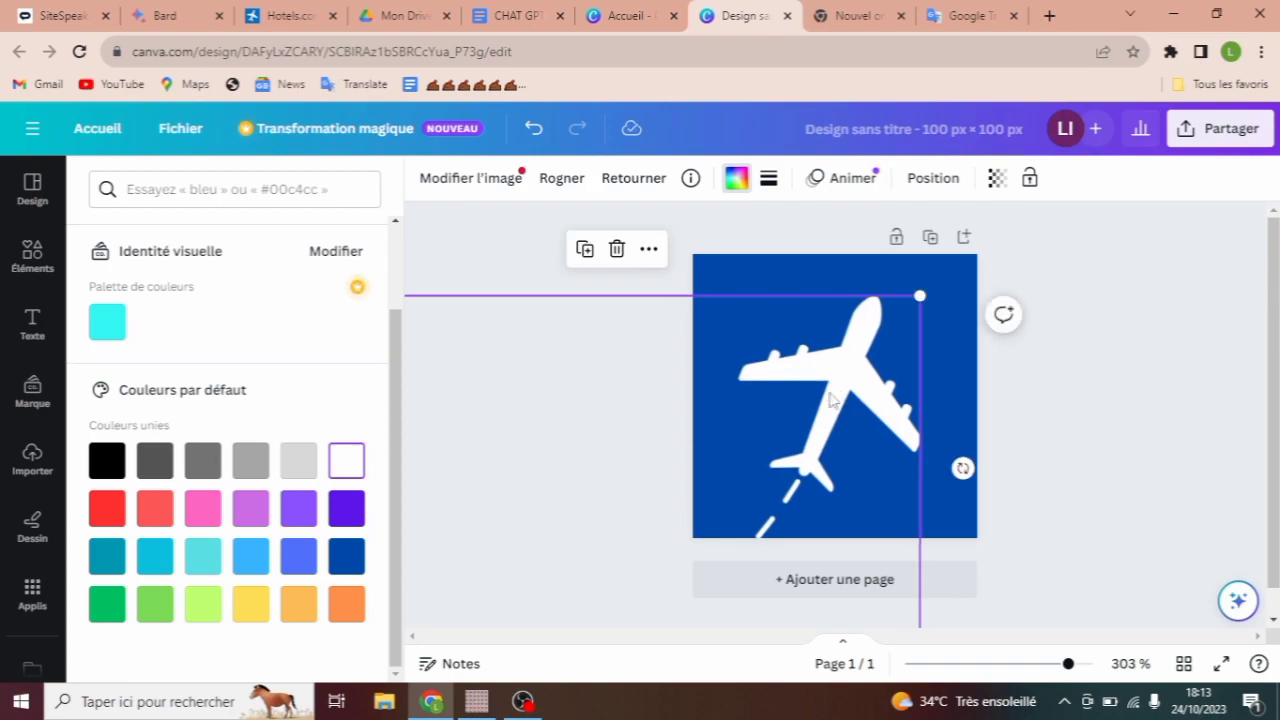
Step: Download the icon design as a PNG file at 100 × 100 px
{"action": "left_click", "coordinate": [1210, 130]}
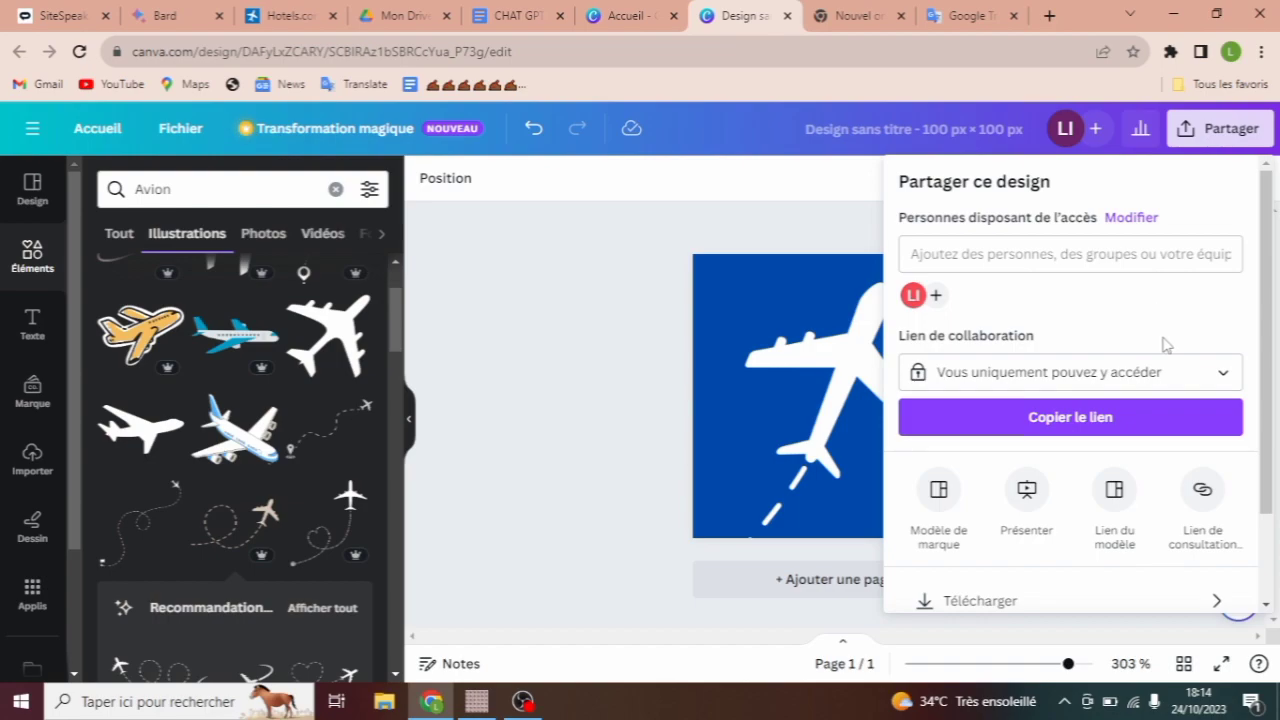
{"action": "left_click", "coordinate": [979, 603]}
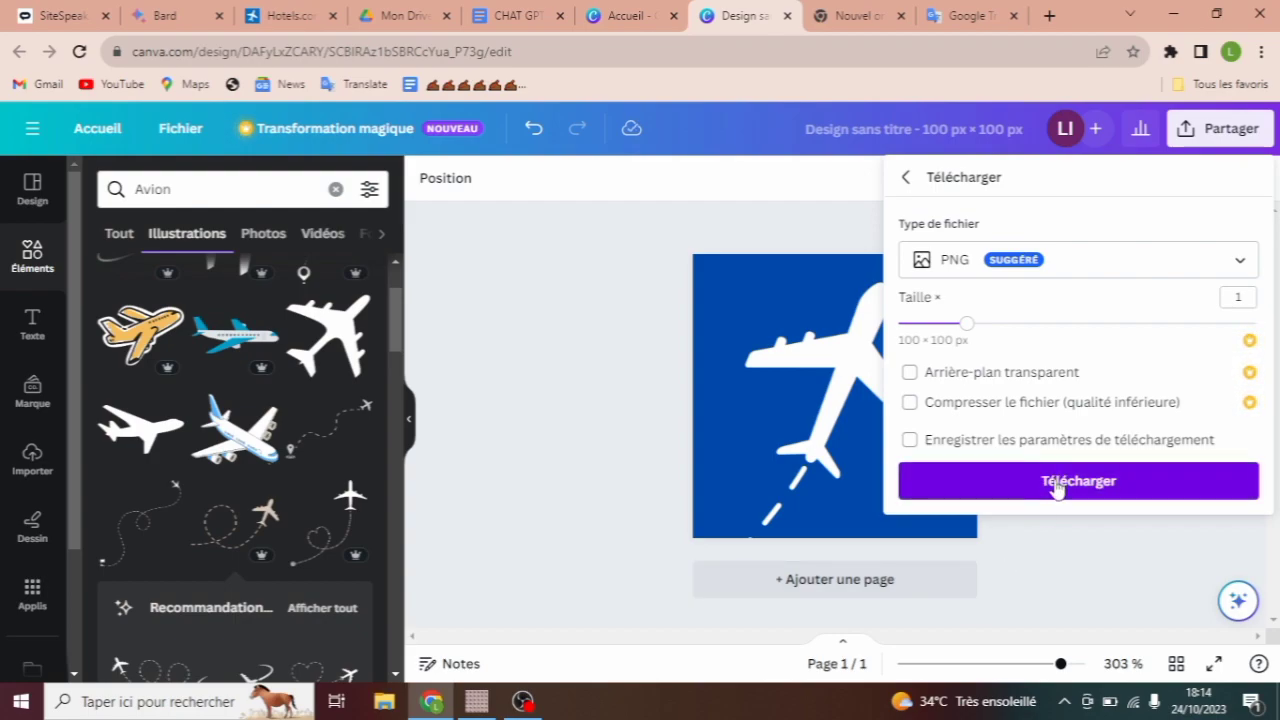
{"action": "left_click", "coordinate": [1057, 484]}
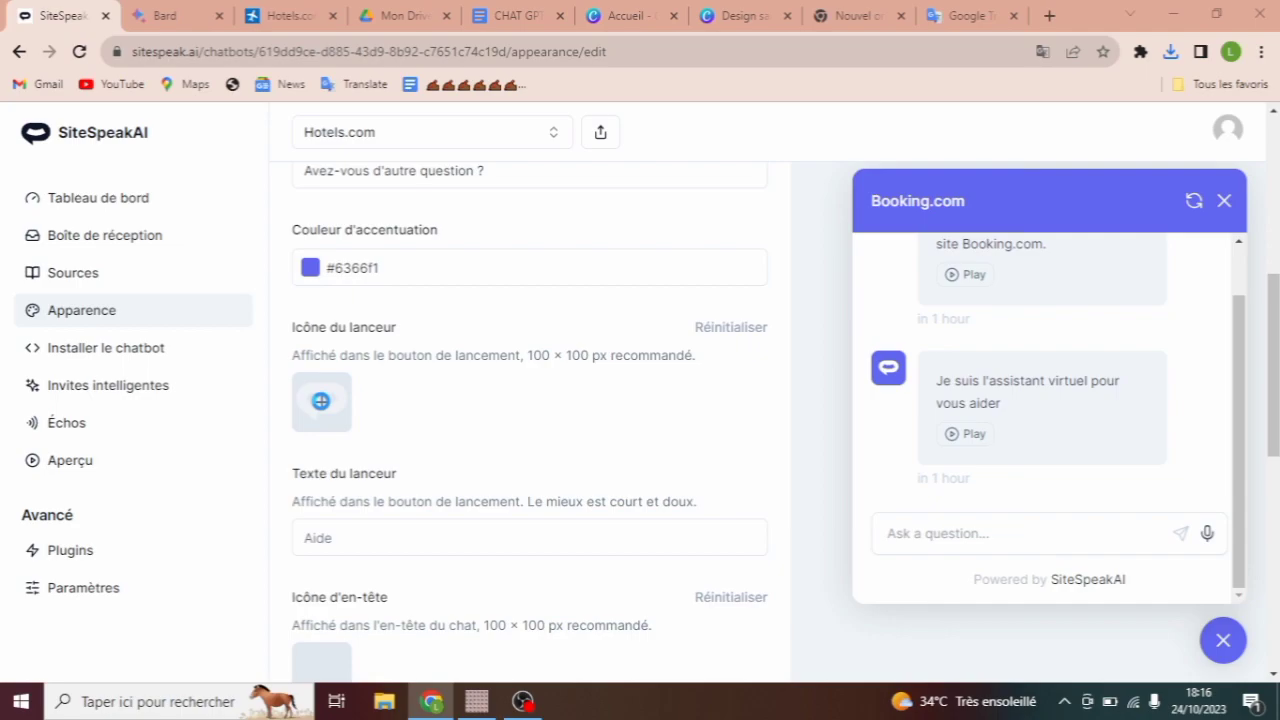
Step: In SiteSpeakAI, upload "Design sans titre.png" as the chatbot's launcher icon and update the chatbot
{"action": "left_click", "coordinate": [322, 404]}
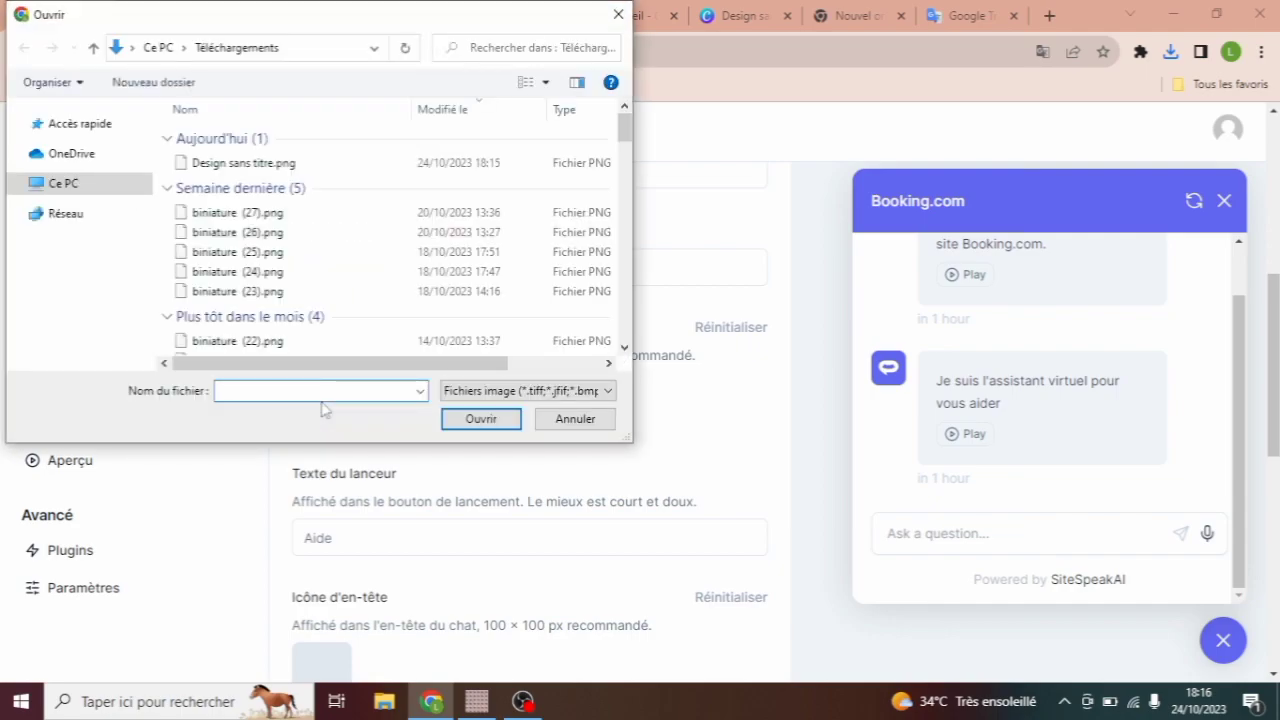
{"action": "left_click", "coordinate": [262, 168]}
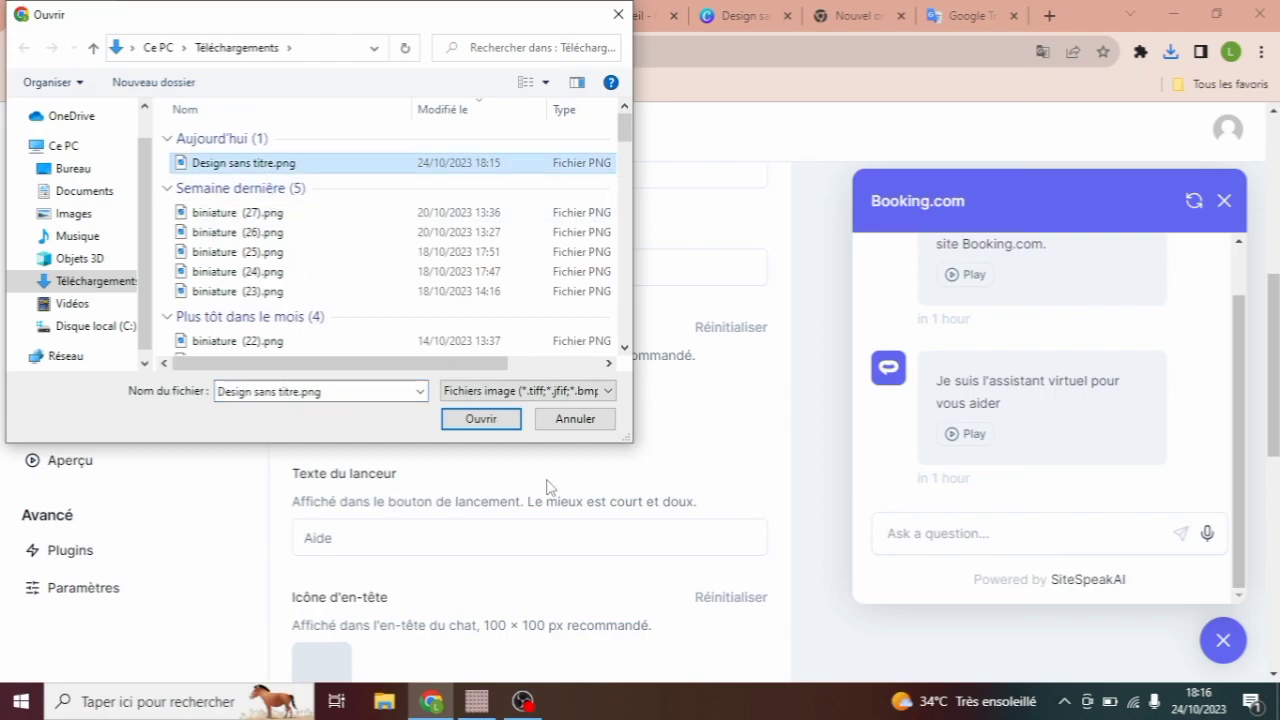
{"action": "left_click", "coordinate": [481, 419]}
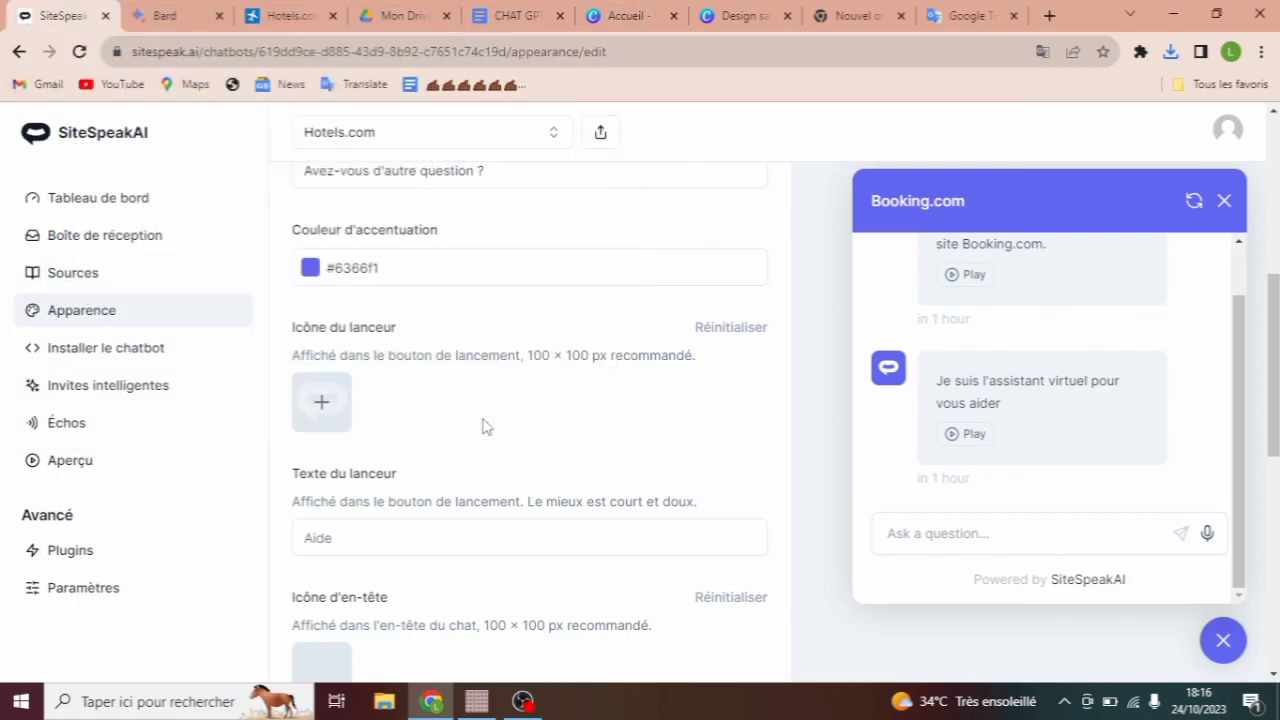
{"action": "scroll", "coordinate": [482, 427], "scroll_direction": "down", "scroll_amount": 5}
{"action": "left_click", "coordinate": [700, 643]}
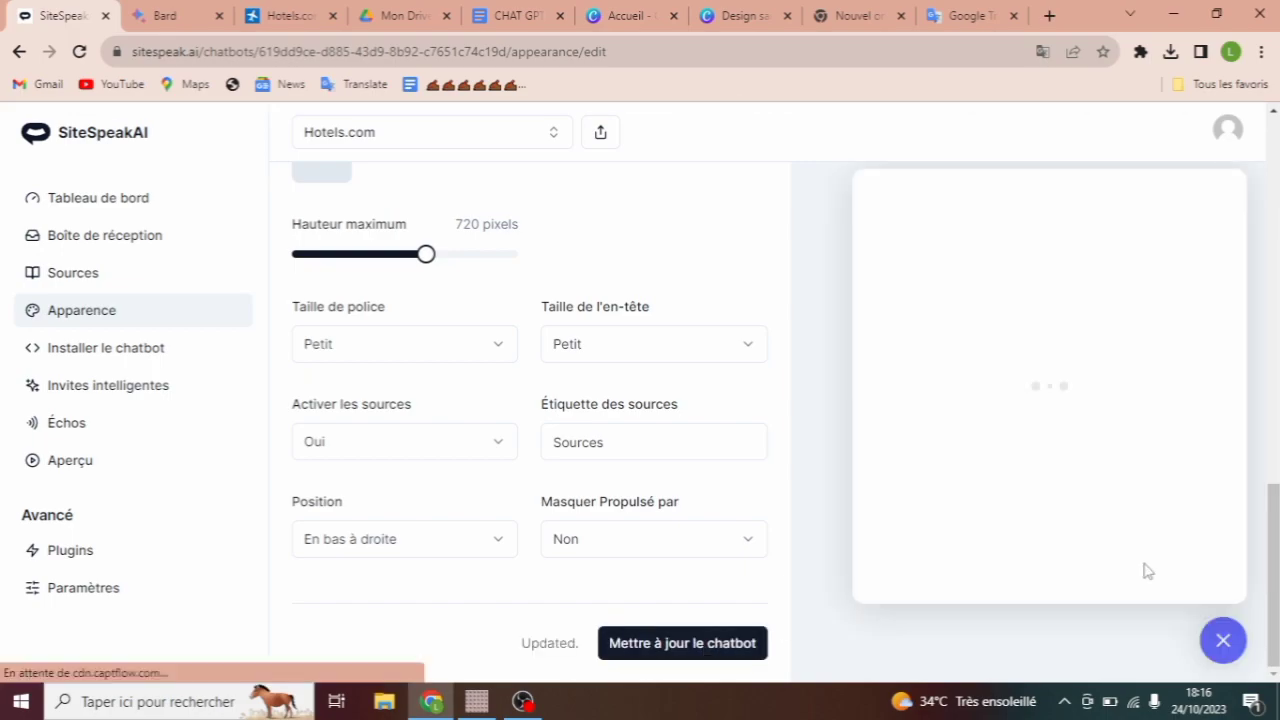
Step: Play the first welcome message aloud in the chatbot preview and try its voice input
{"action": "scroll", "coordinate": [1276, 540], "scroll_direction": "up", "scroll_amount": 1}
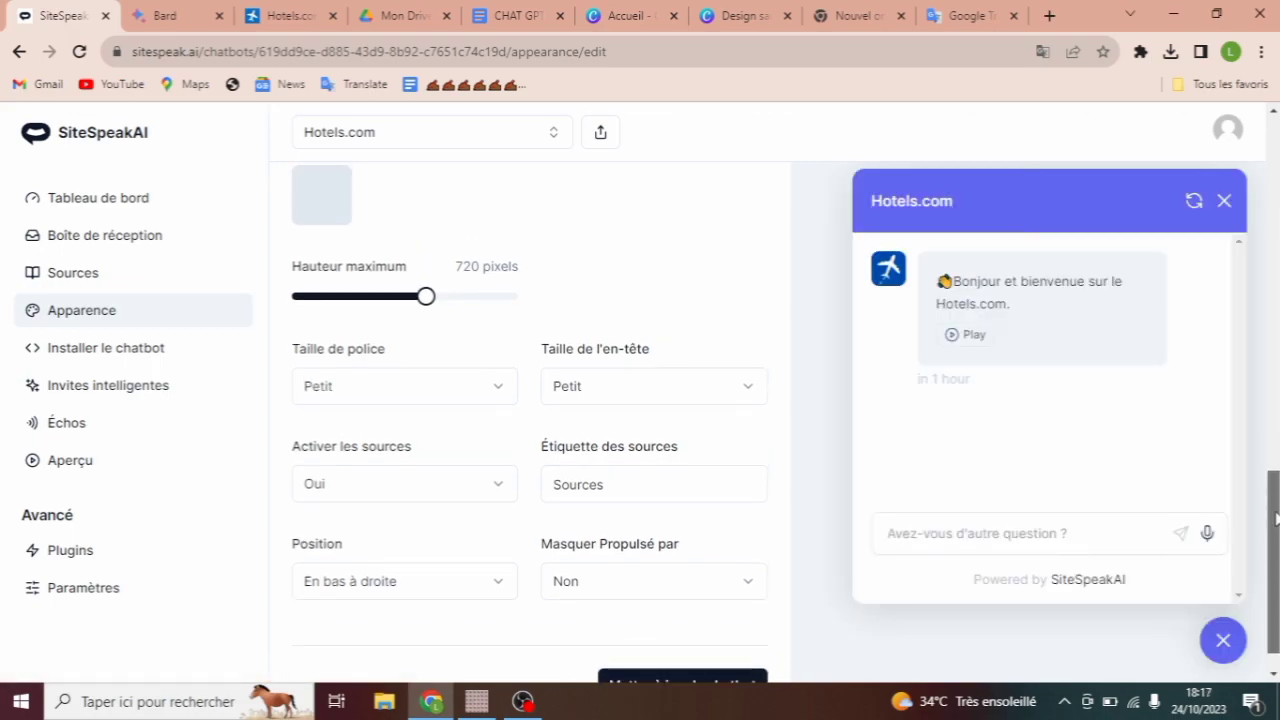
{"action": "scroll", "coordinate": [1276, 447], "scroll_direction": "up", "scroll_amount": 10}
{"action": "left_click", "coordinate": [952, 335]}
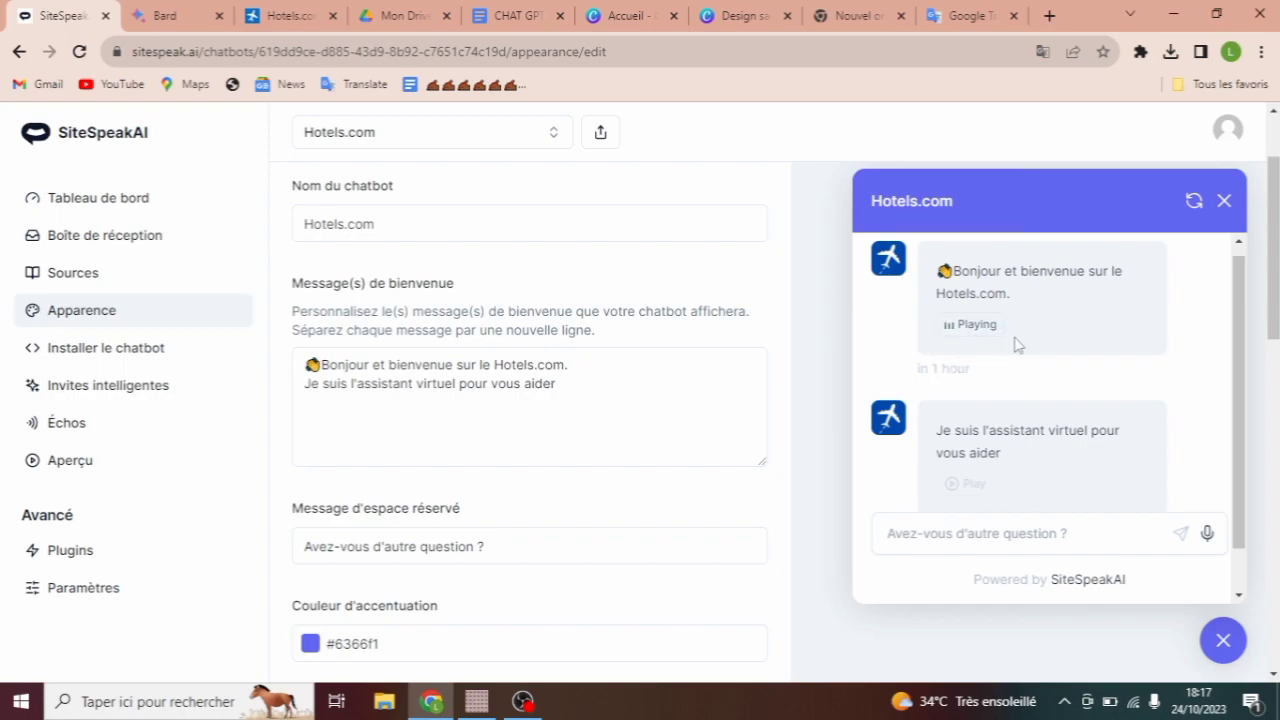
{"action": "left_click", "coordinate": [955, 334]}
{"action": "left_click", "coordinate": [1206, 534]}
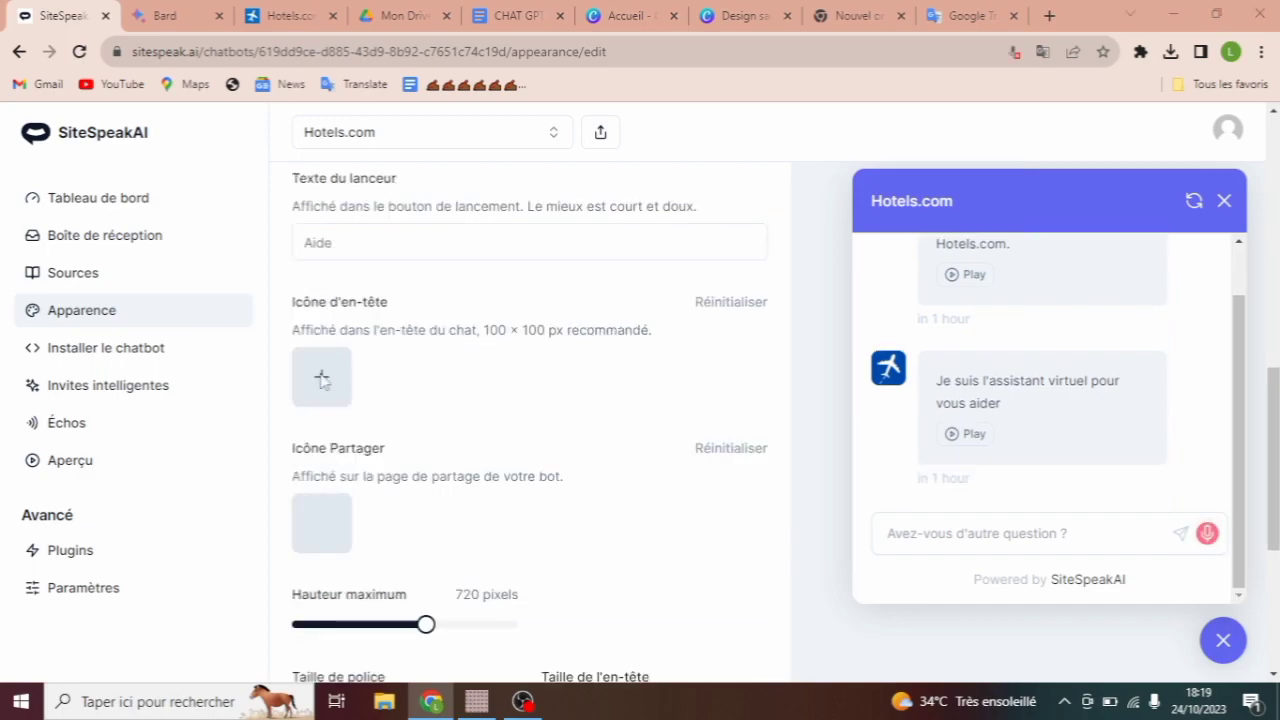
Step: Upload "Design sans titre.png" as the chatbot's header icon and check it in the preview
{"action": "left_click", "coordinate": [320, 375]}
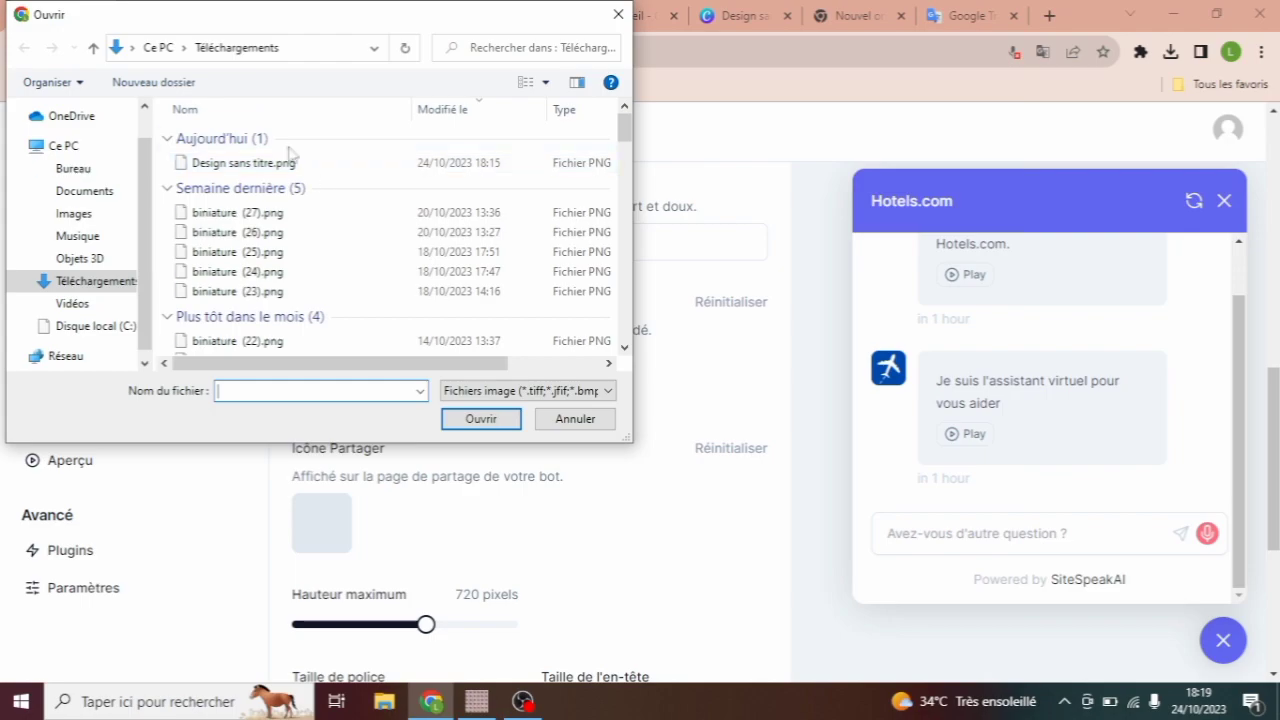
{"action": "left_click", "coordinate": [252, 164]}
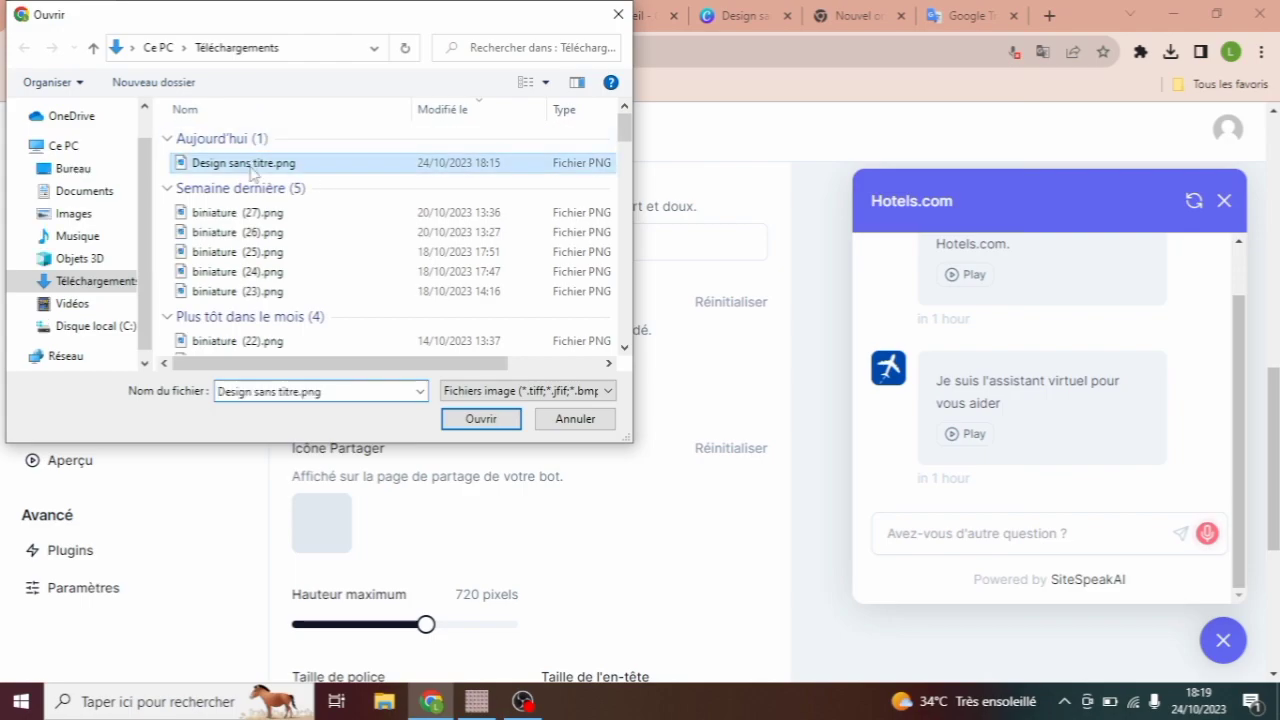
{"action": "left_click", "coordinate": [475, 419]}
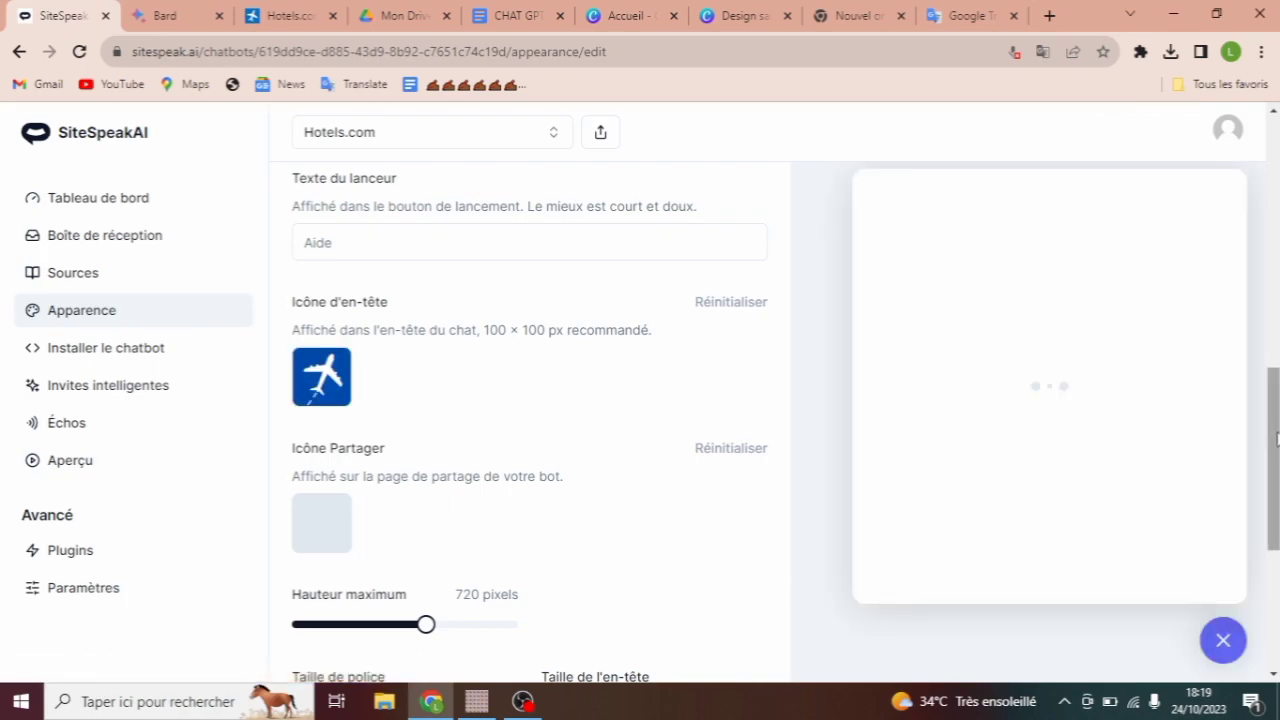
{"action": "left_click_drag", "start_coordinate": [1276, 437], "coordinate": [1276, 384]}
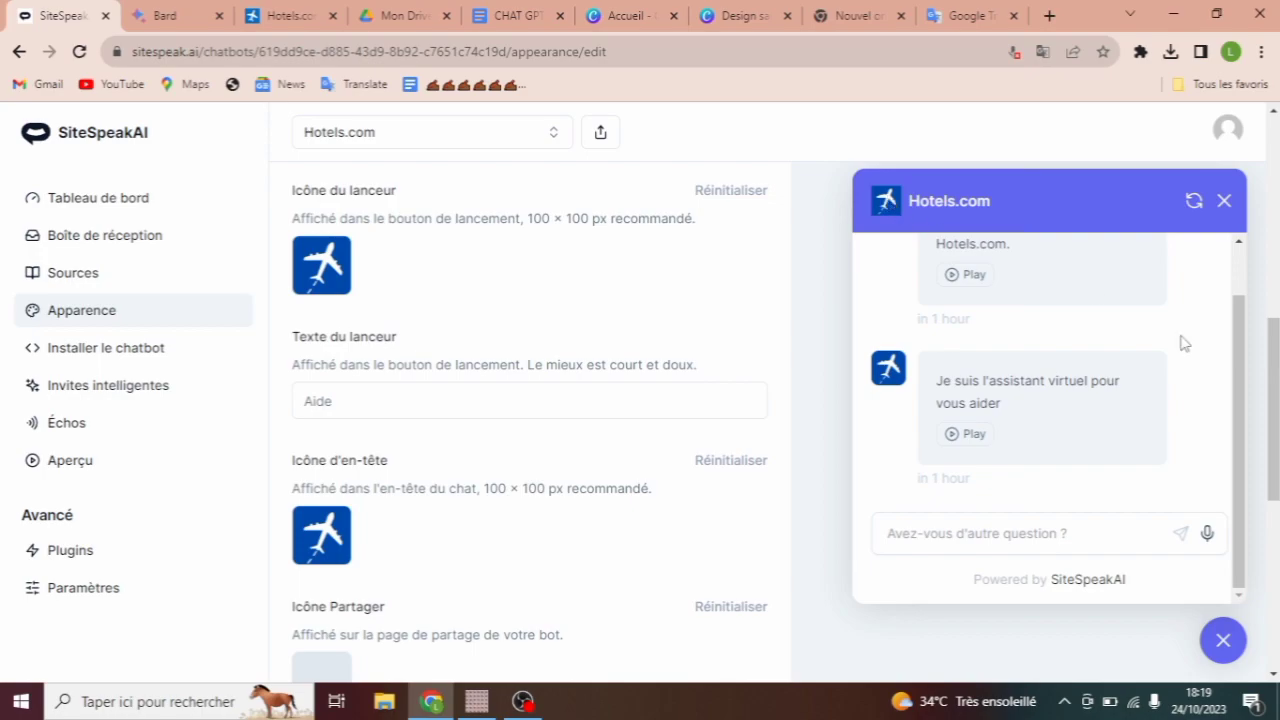
Step: Upload "Design sans titre.png" as the icon for the chatbot's share page
{"action": "scroll", "coordinate": [1276, 368], "scroll_direction": "down", "scroll_amount": 3}
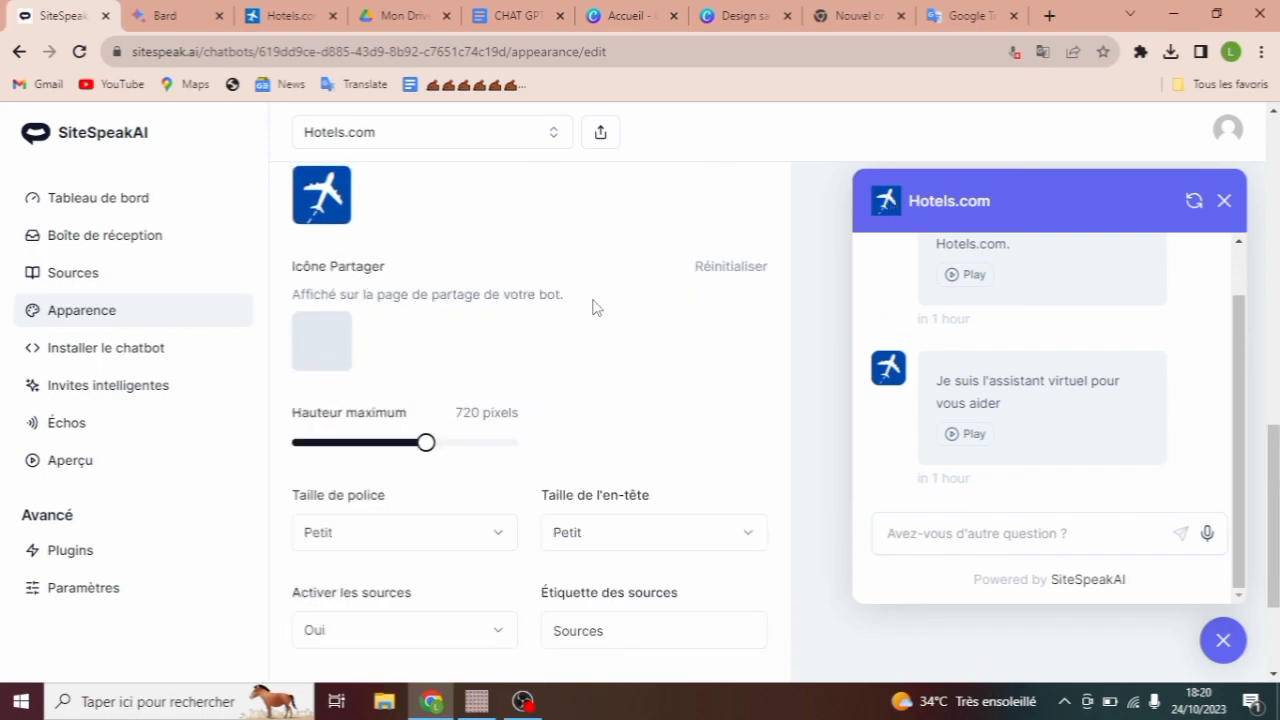
{"action": "left_click", "coordinate": [322, 344]}
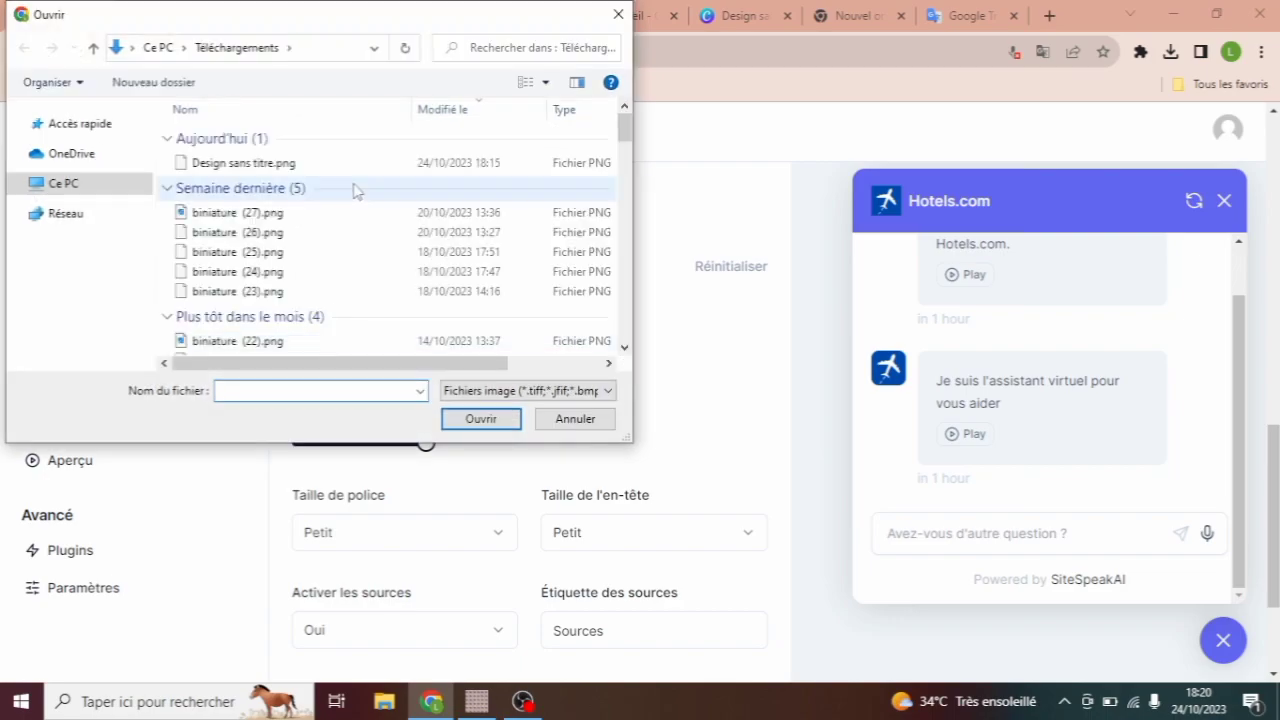
{"action": "left_click", "coordinate": [228, 166]}
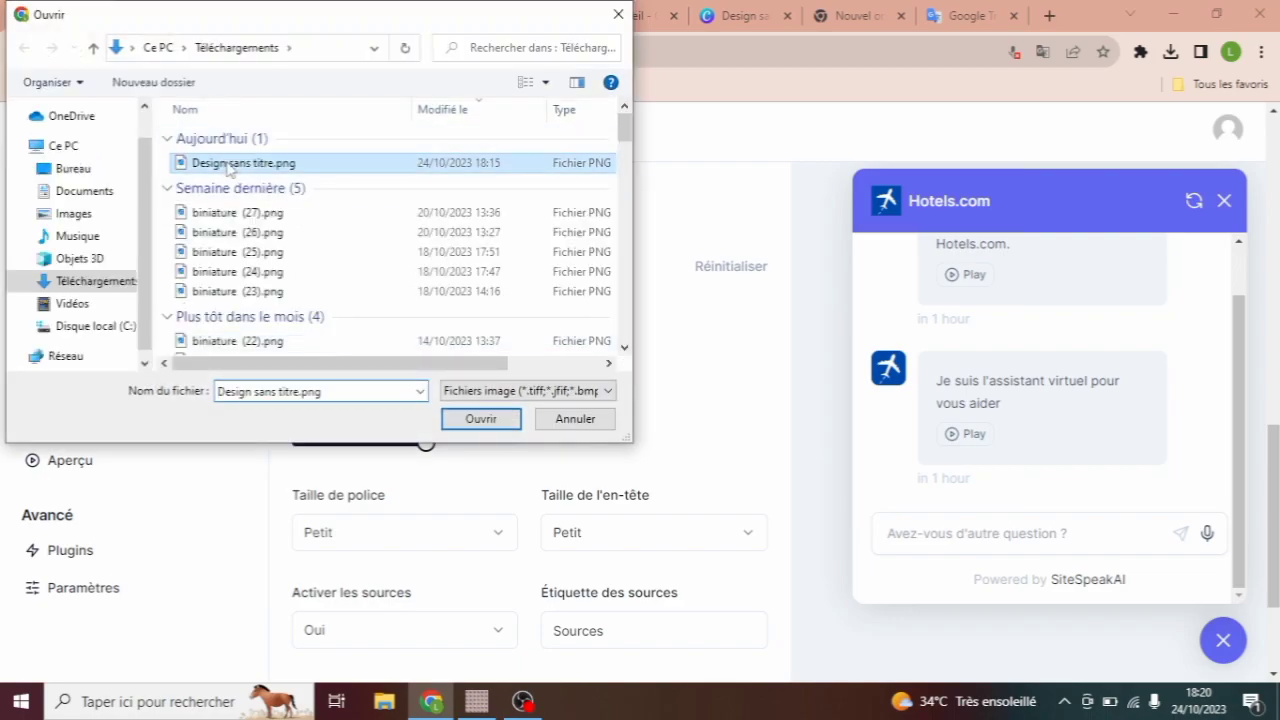
{"action": "left_click", "coordinate": [490, 426]}
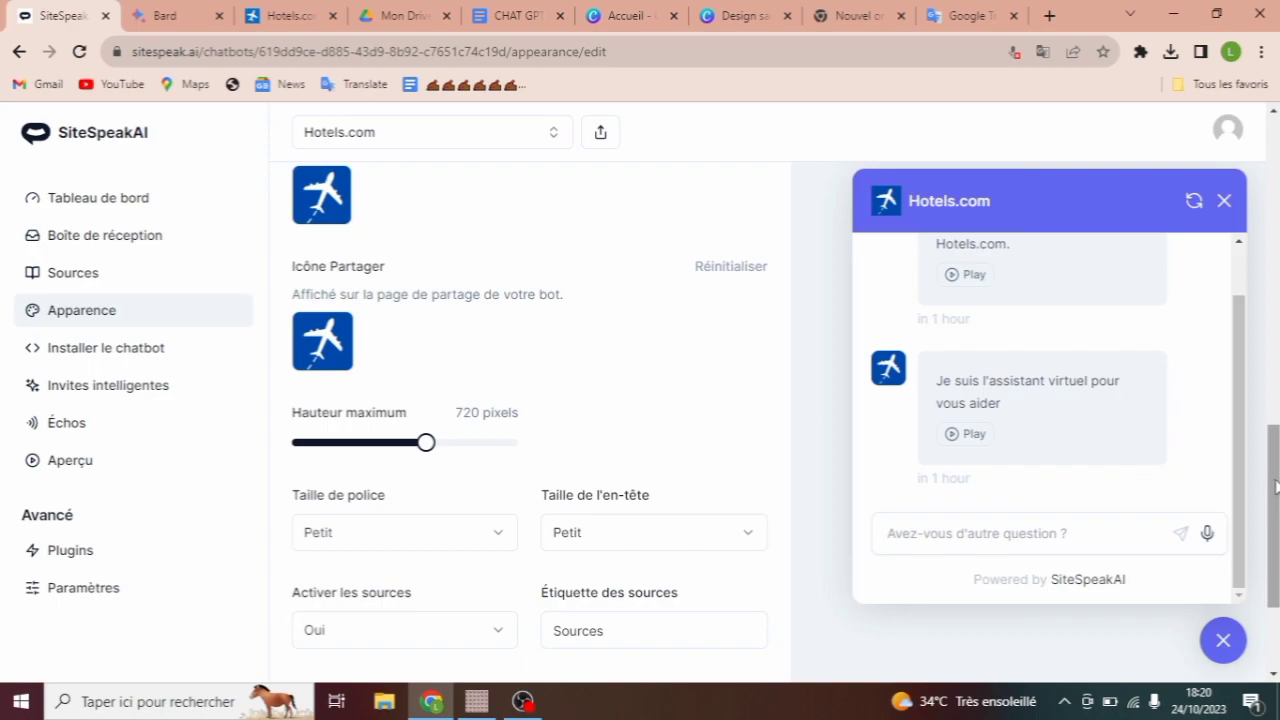
{"action": "left_click_drag", "start_coordinate": [1276, 486], "coordinate": [1258, 333]}
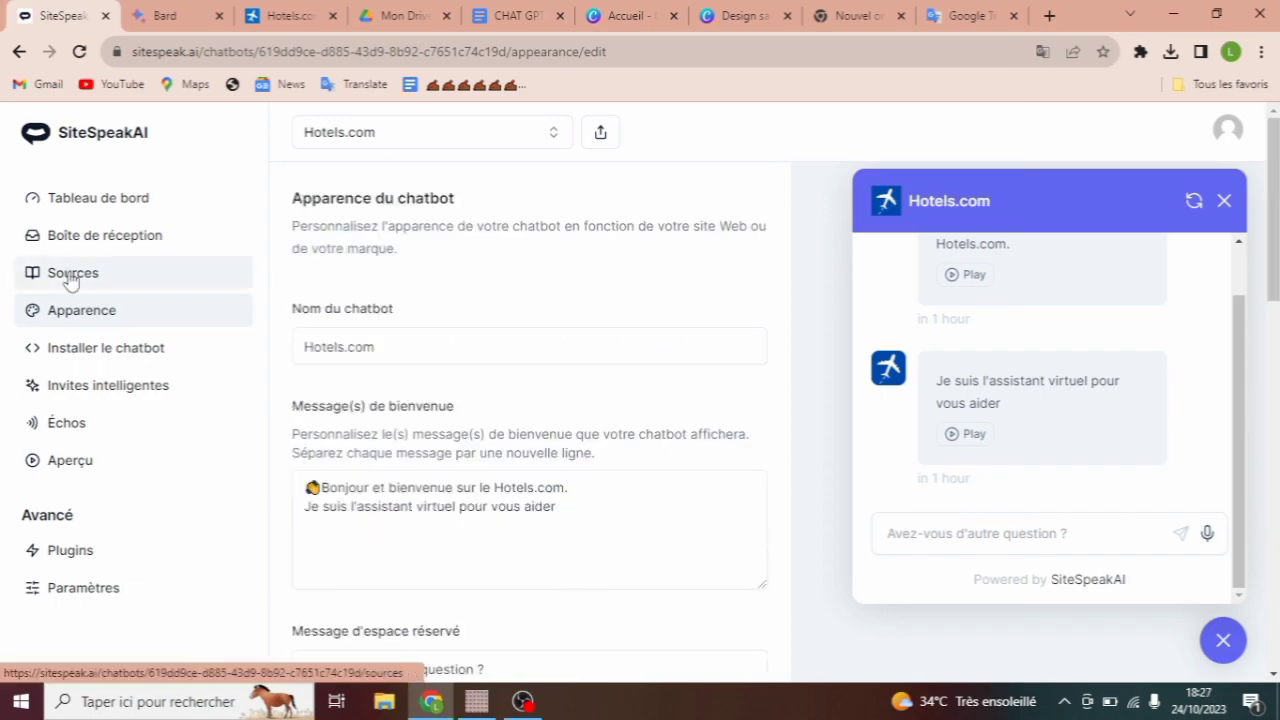
{"action": "left_click", "coordinate": [70, 280]}
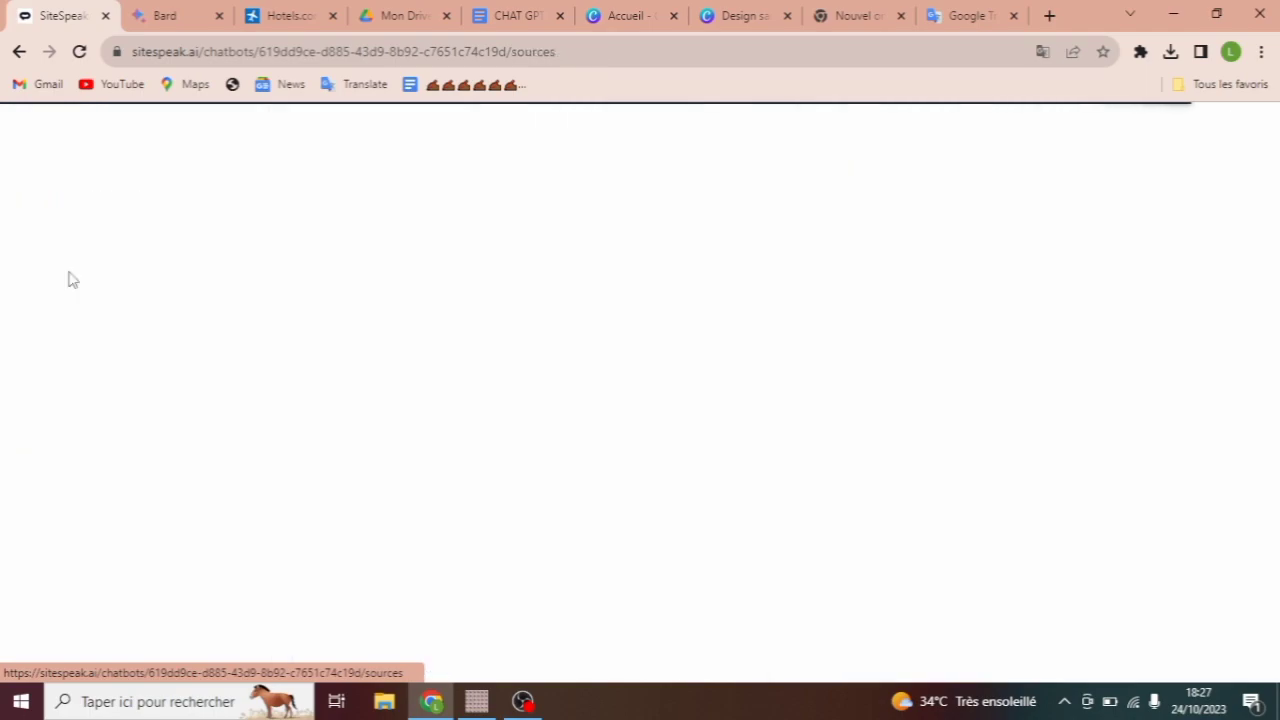
{"action": "left_click", "coordinate": [362, 506]}
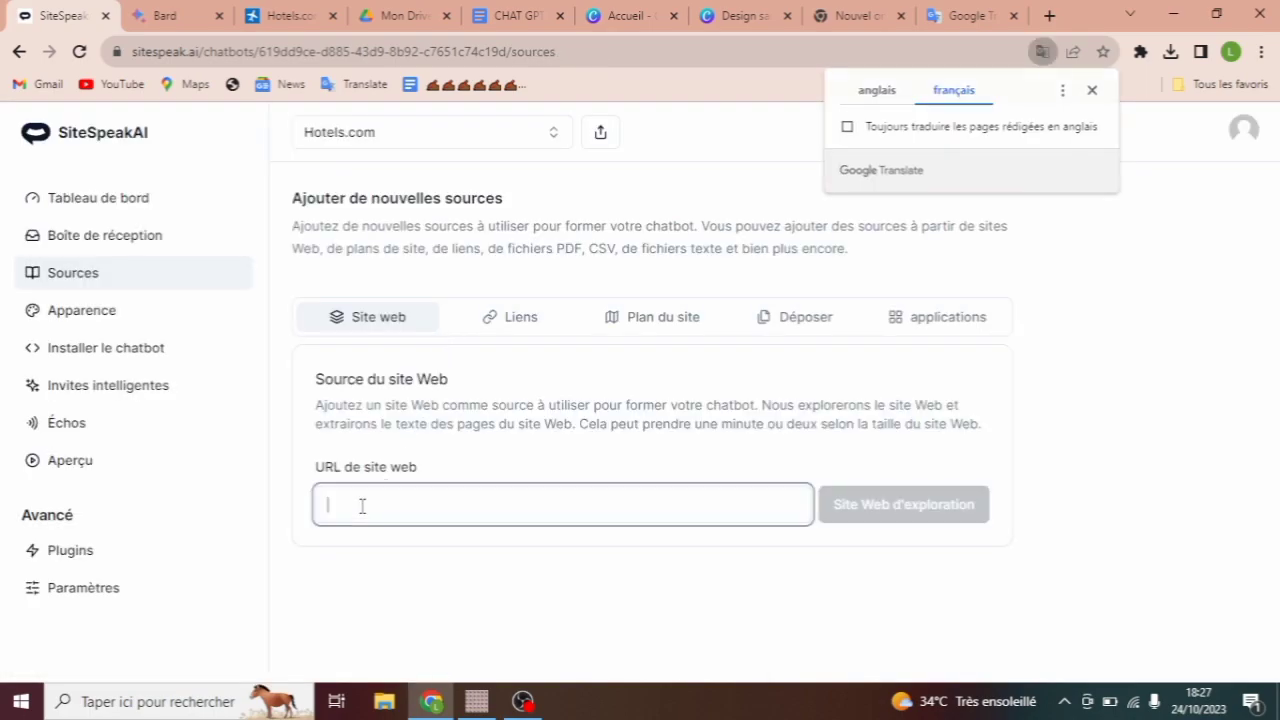
{"action": "left_click", "coordinate": [290, 15]}
{"action": "left_click", "coordinate": [210, 53]}
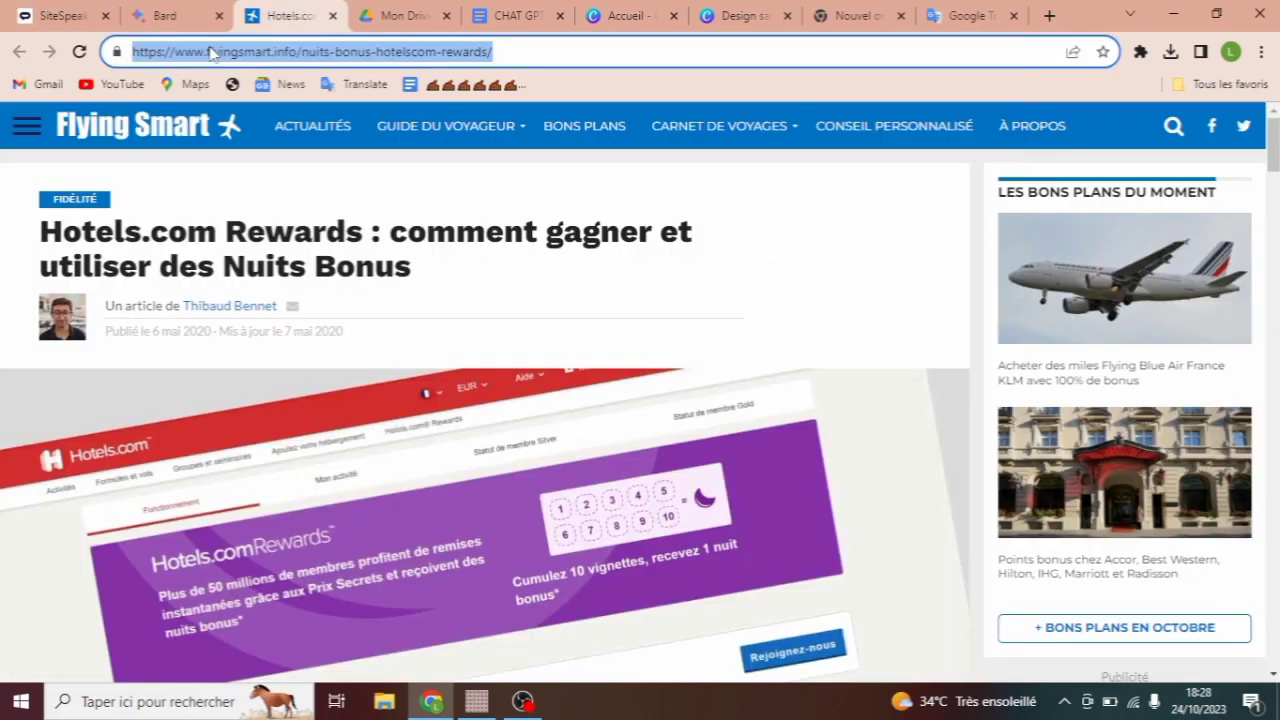
{"action": "left_click", "coordinate": [67, 14]}
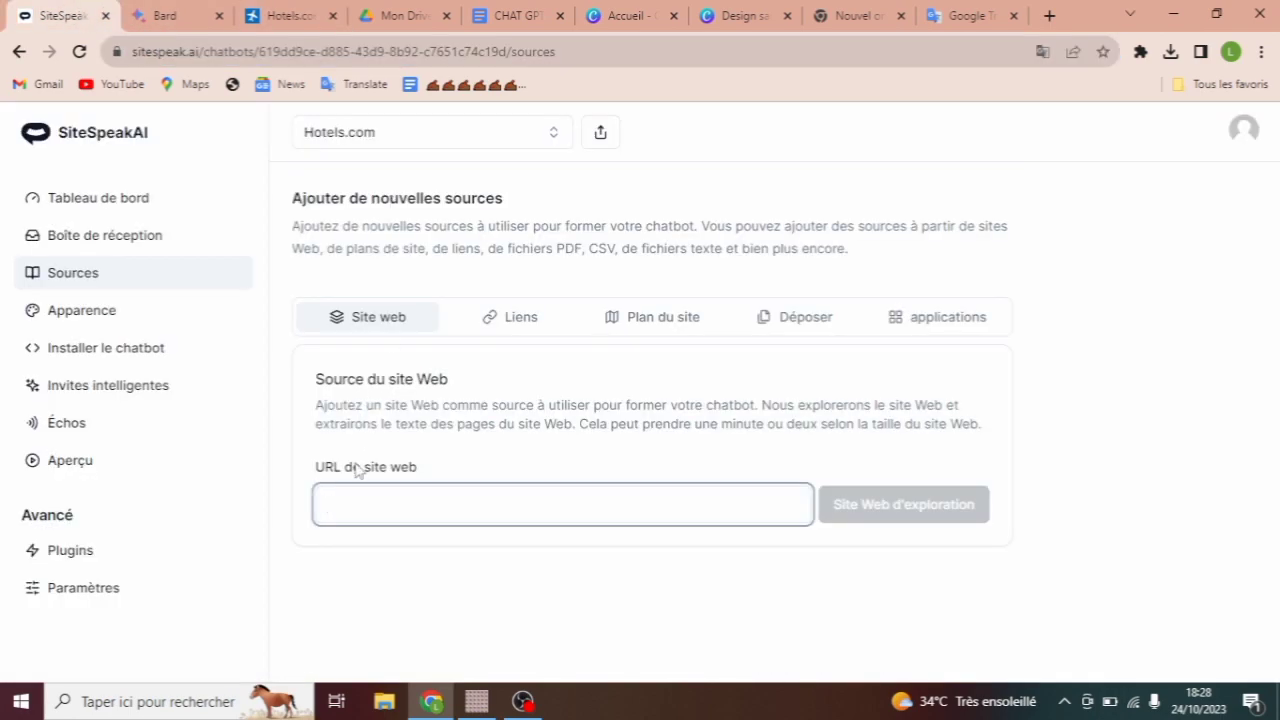
{"action": "left_click", "coordinate": [341, 500]}
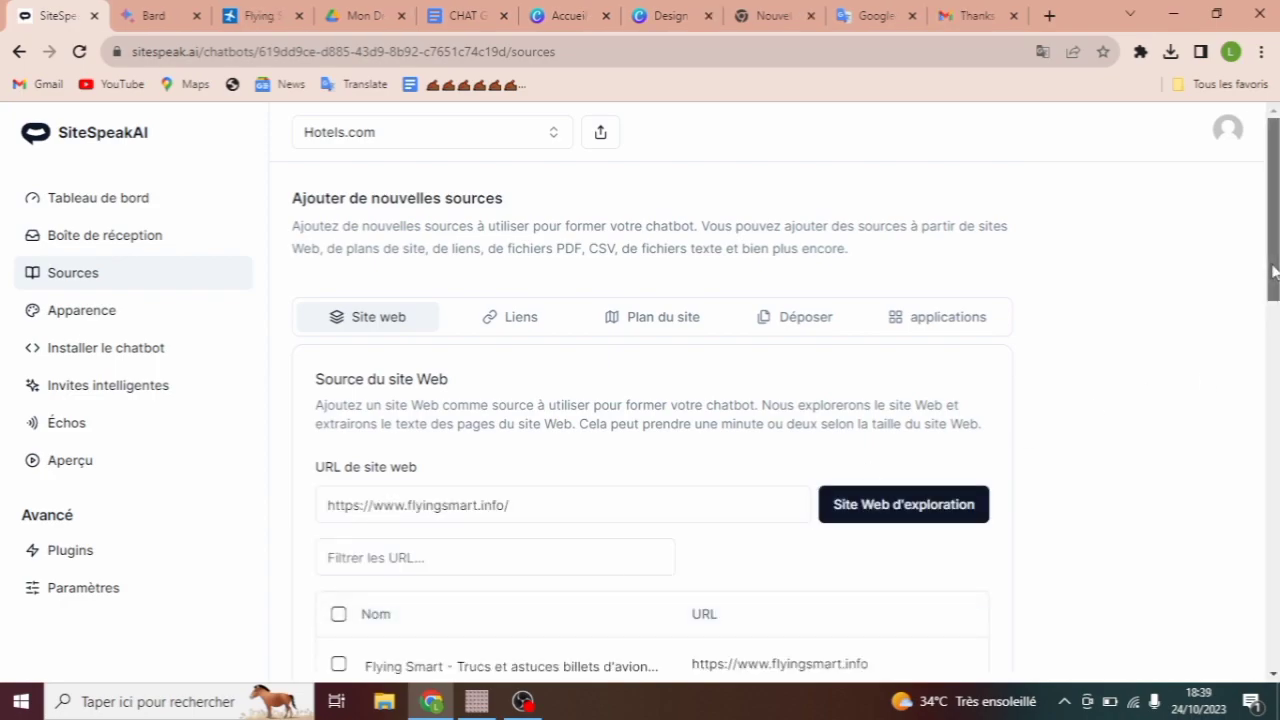
{"action": "left_click_drag", "start_coordinate": [1273, 268], "coordinate": [1273, 235]}
{"action": "scroll", "coordinate": [922, 334], "scroll_direction": "down", "scroll_amount": 1}
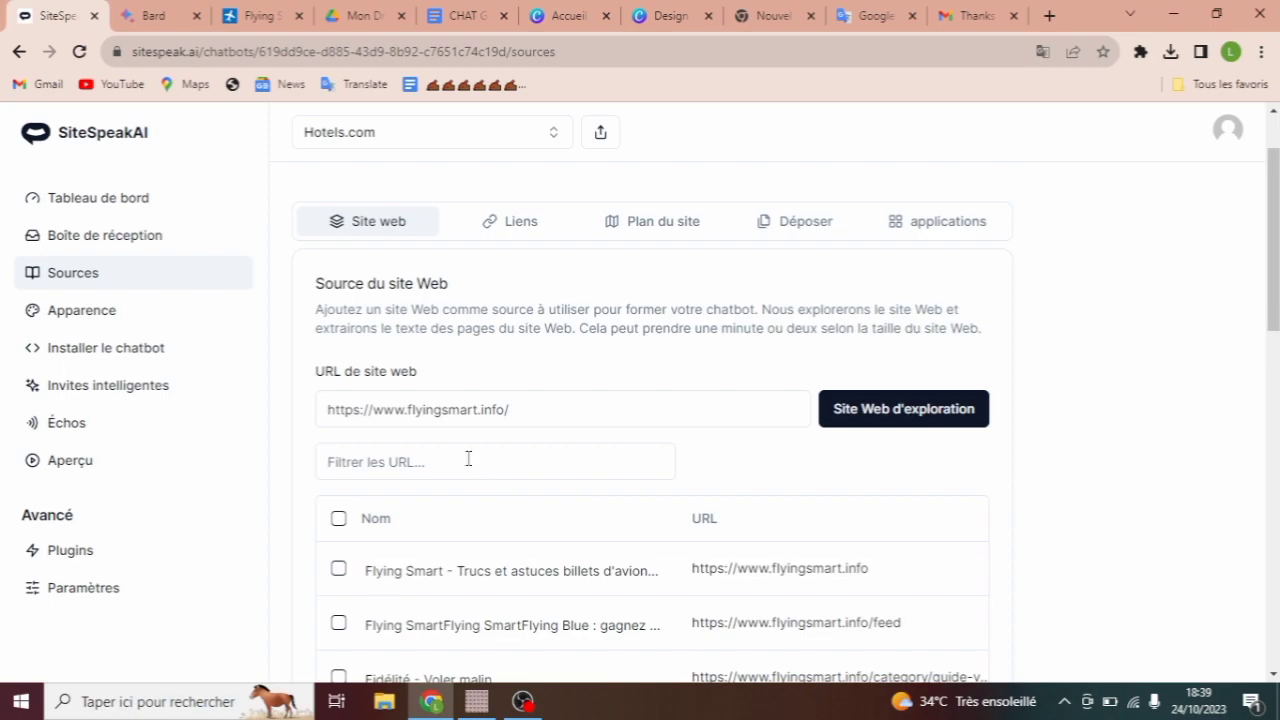
{"action": "left_click", "coordinate": [531, 407]}
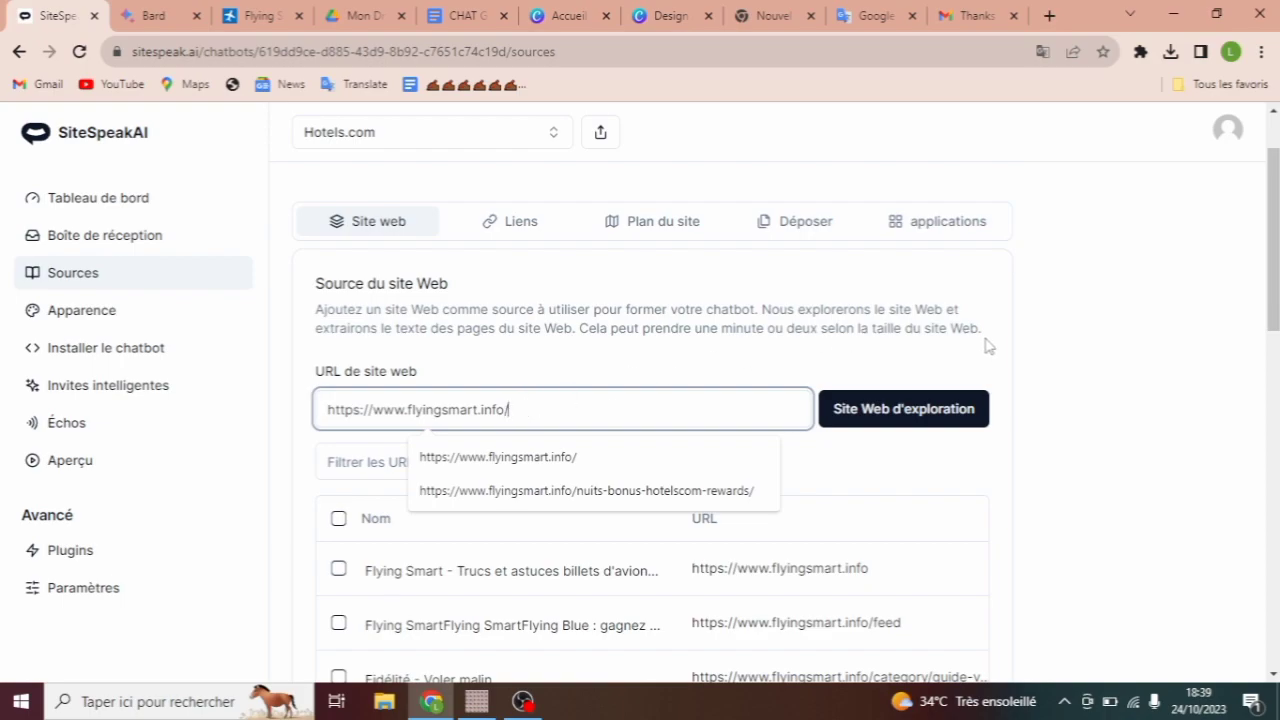
{"action": "left_click", "coordinate": [1093, 330]}
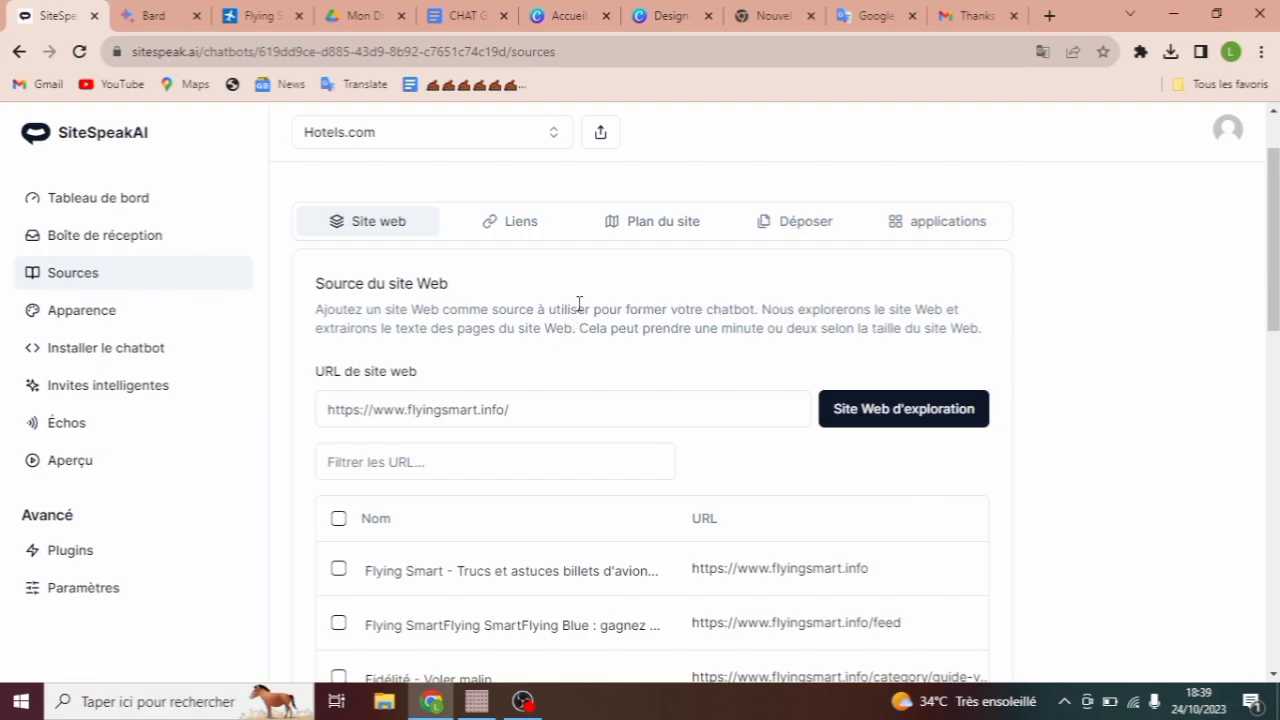
{"action": "left_click_drag", "start_coordinate": [537, 308], "coordinate": [469, 309]}
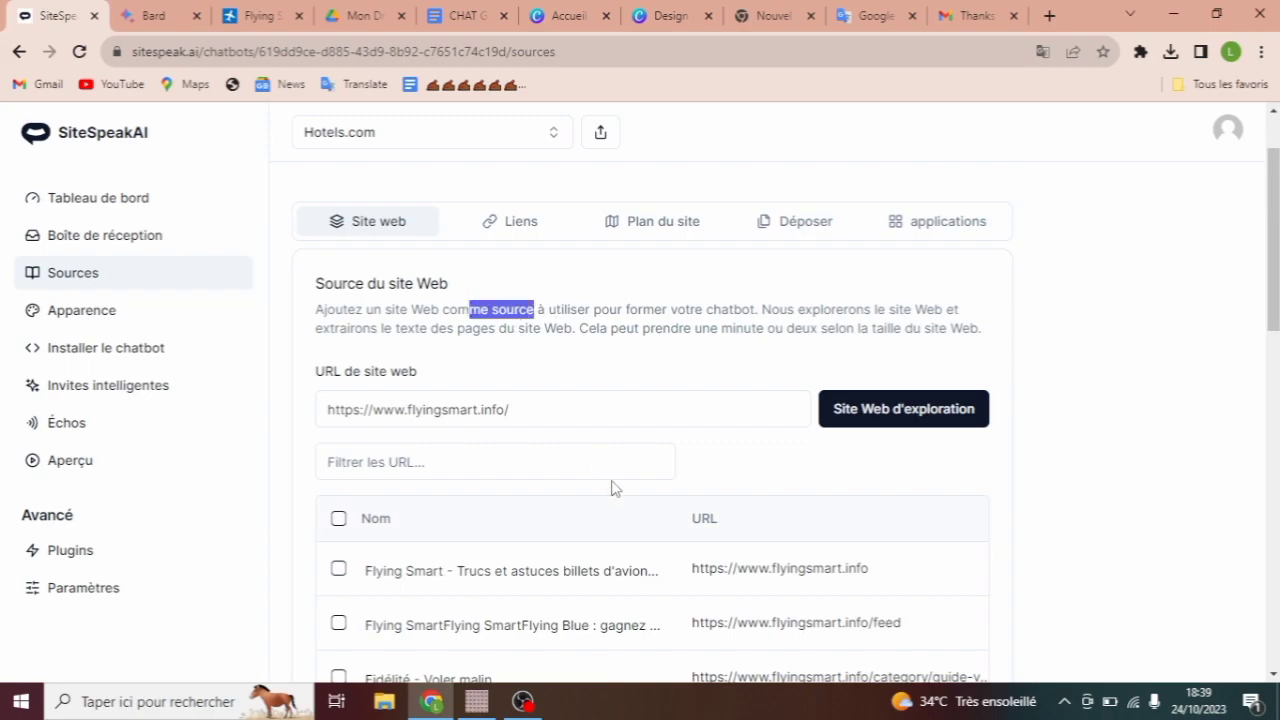
{"action": "left_click", "coordinate": [597, 420]}
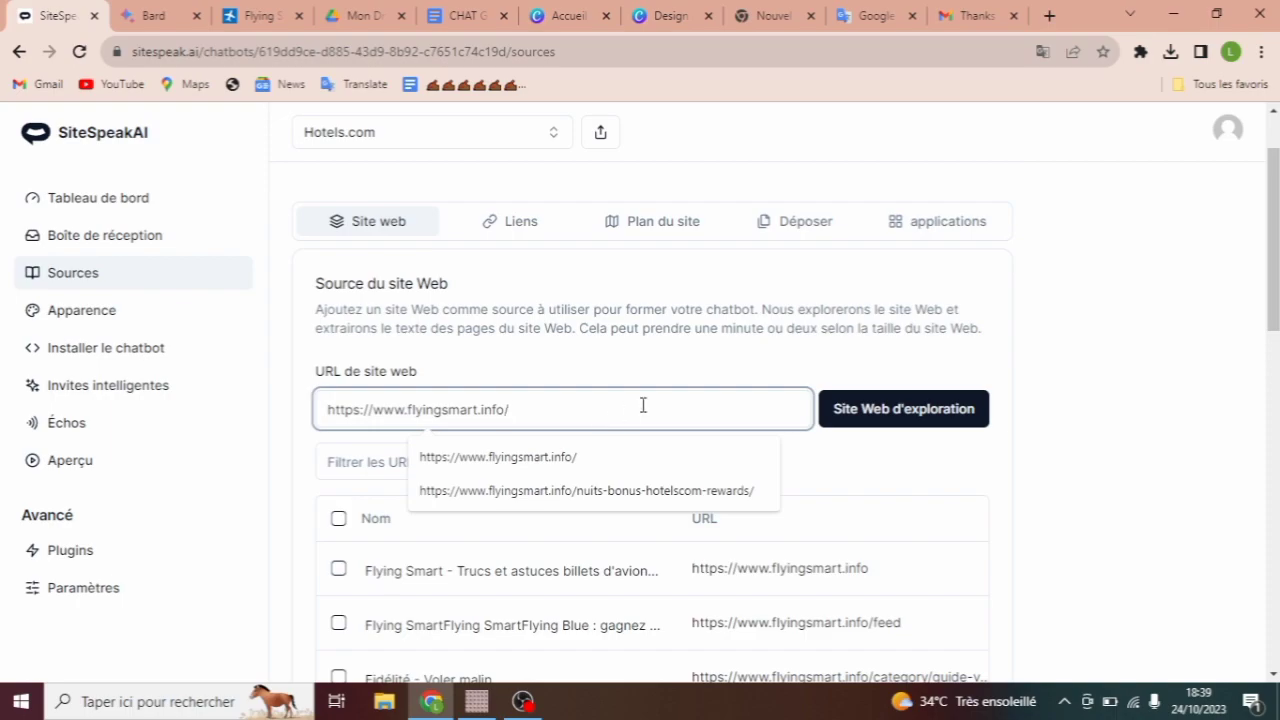
{"action": "left_click", "coordinate": [1060, 344]}
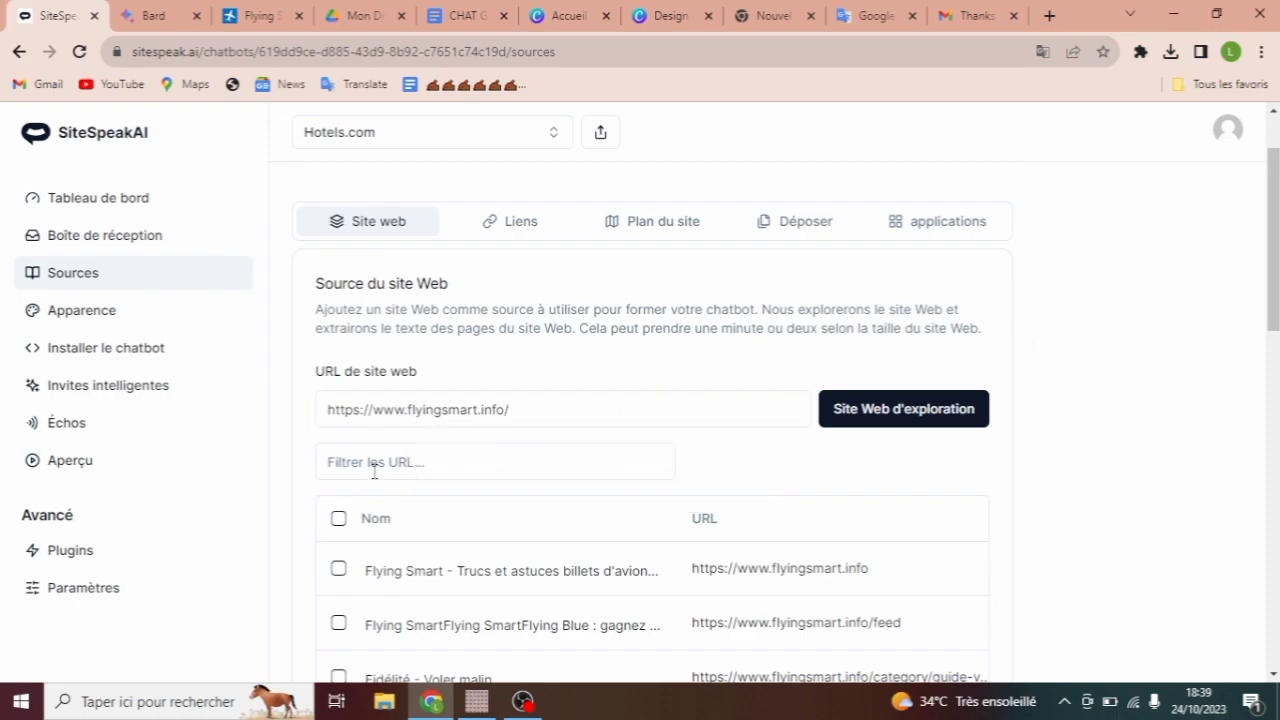
Step: Select all the crawled Flying Smart pages in the website source list
{"action": "left_click", "coordinate": [339, 519]}
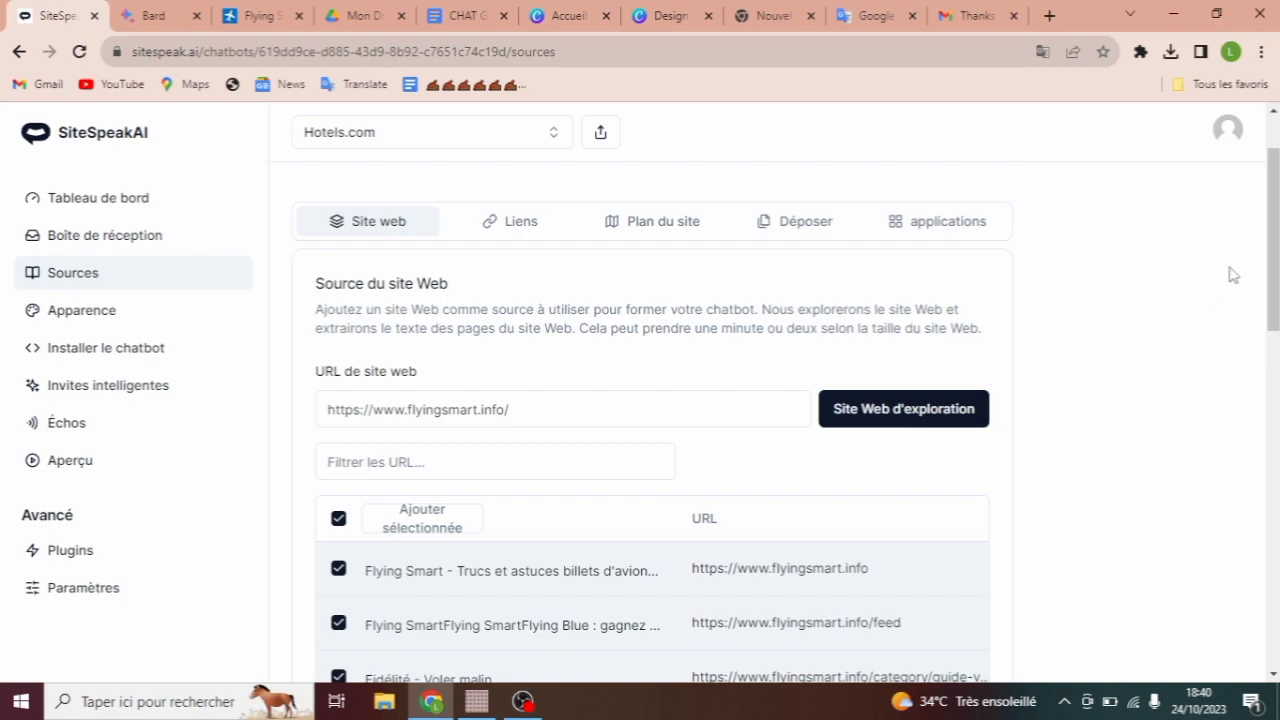
Step: Review the selected Flying Smart pages and add them to the chatbot as training sources
{"action": "left_click_drag", "start_coordinate": [1277, 228], "coordinate": [1276, 565]}
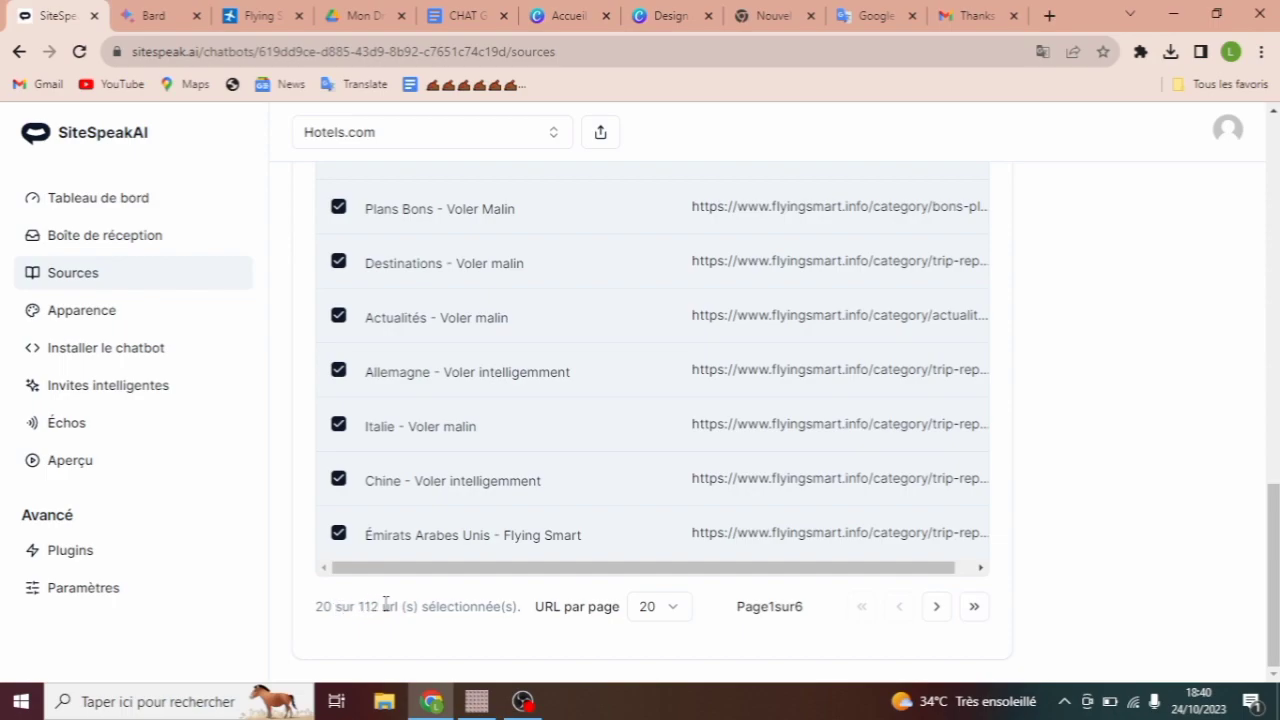
{"action": "left_click_drag", "start_coordinate": [1274, 532], "coordinate": [1189, 234]}
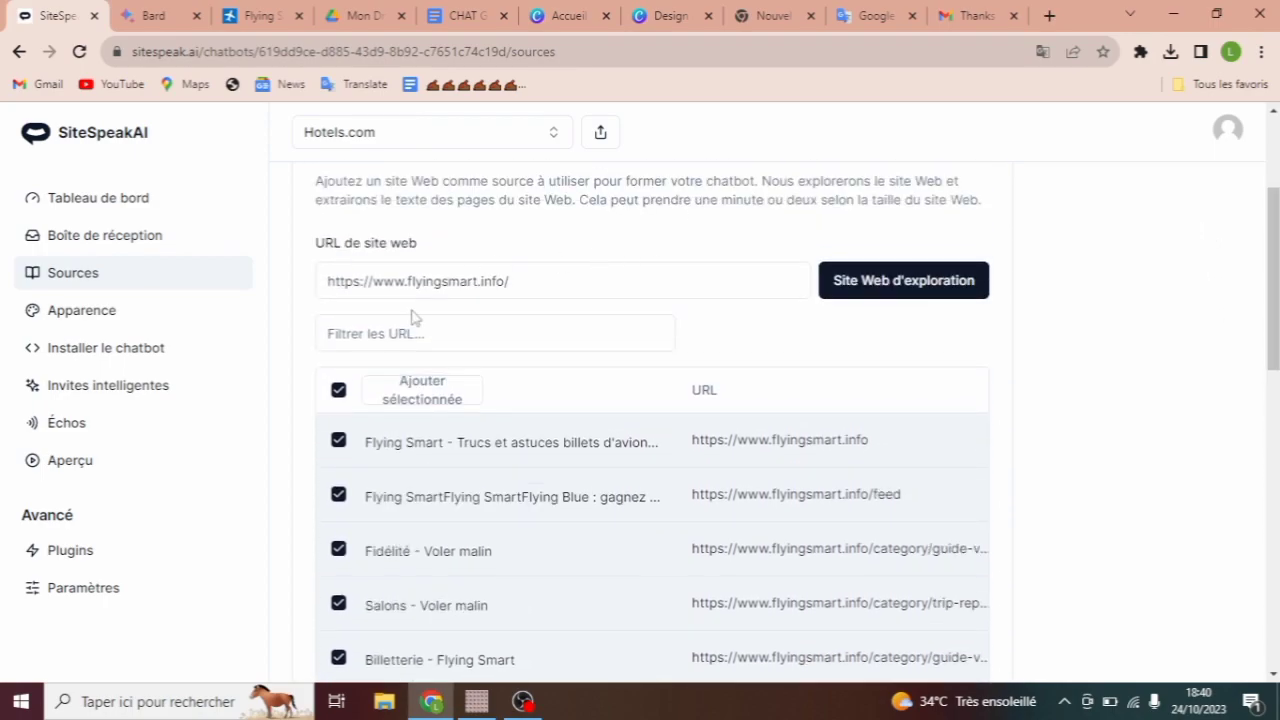
{"action": "left_click", "coordinate": [410, 393]}
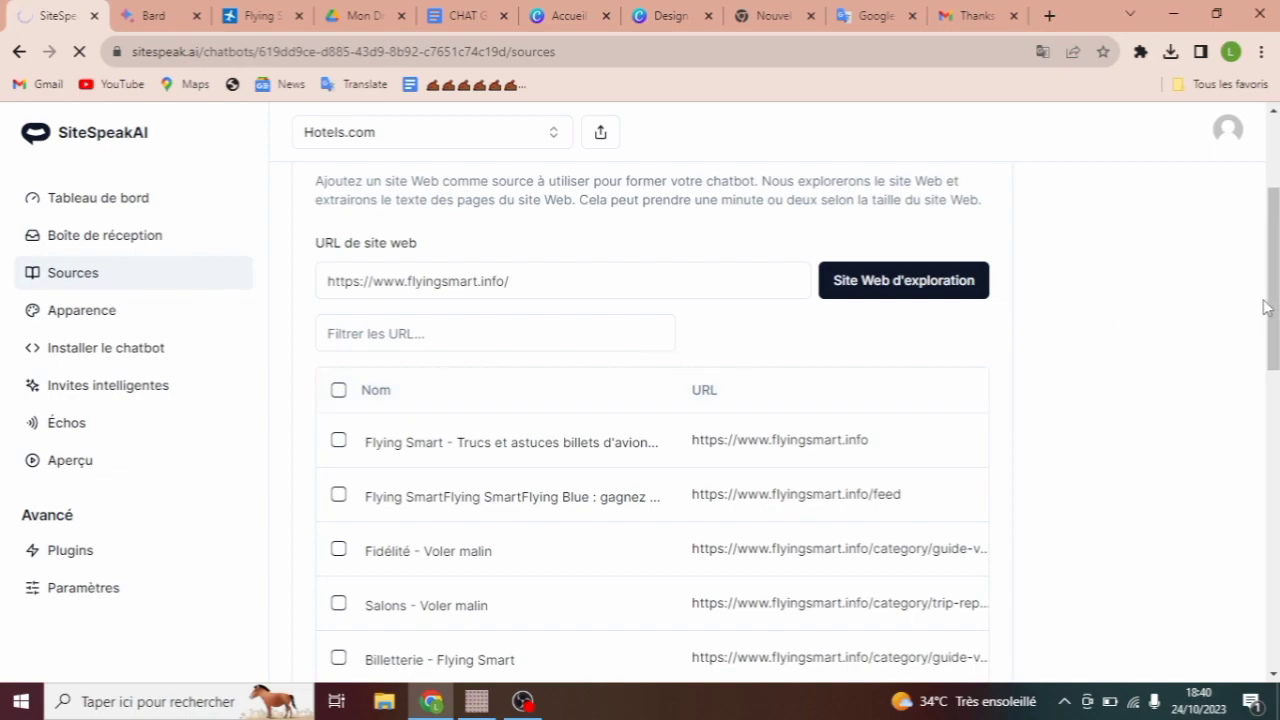
{"action": "left_click_drag", "start_coordinate": [1277, 300], "coordinate": [1277, 463]}
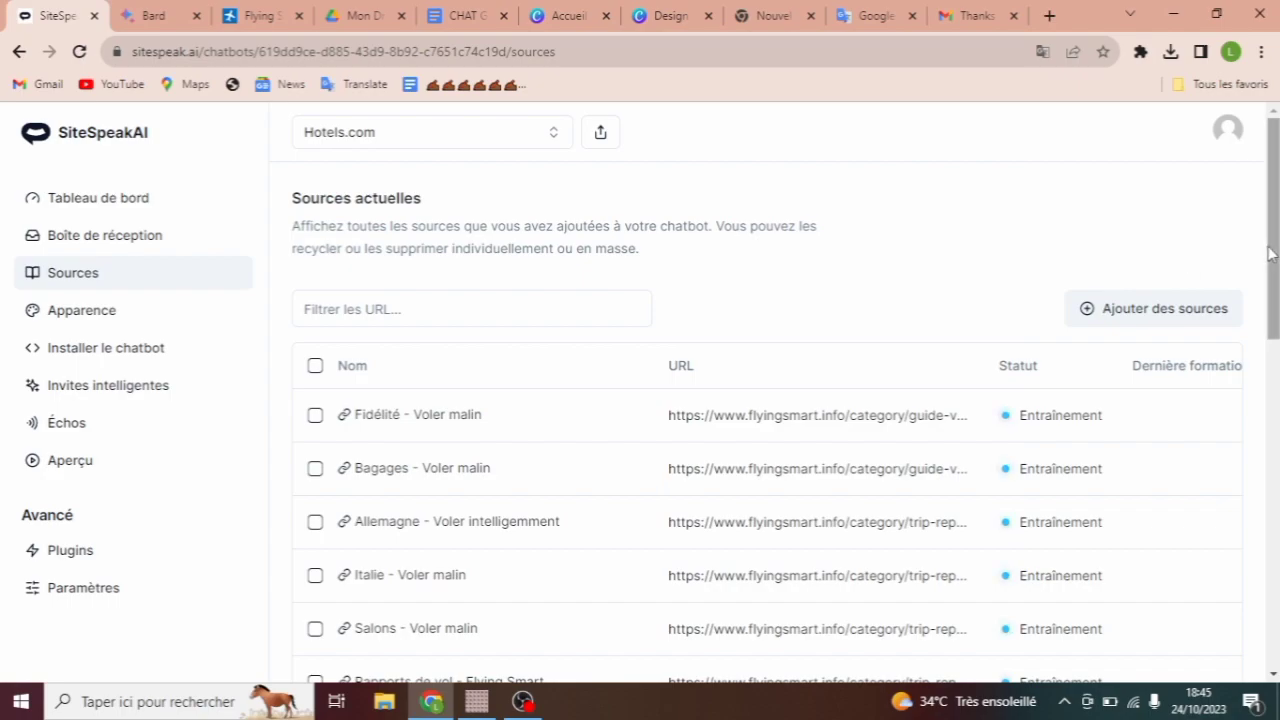
Step: Reload the list of current sources, translate the page into French and check the training status of the added pages
{"action": "left_click", "coordinate": [72, 276]}
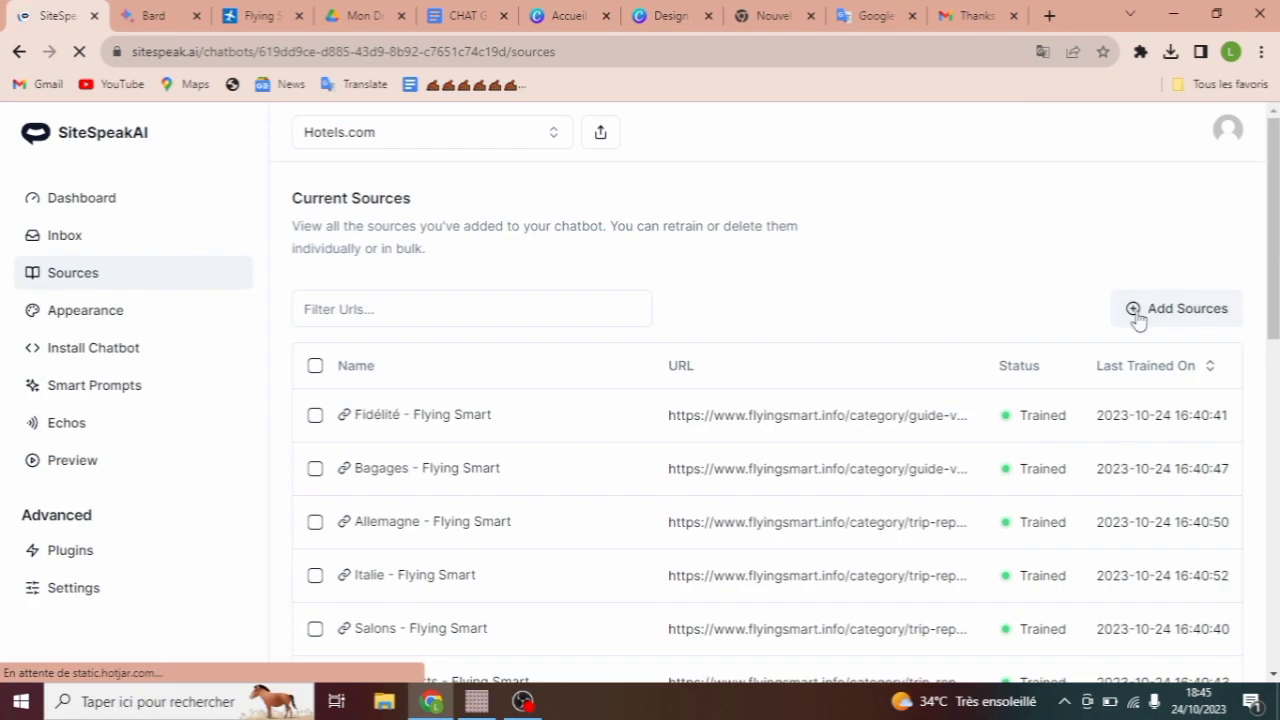
{"action": "right_click", "coordinate": [1120, 212]}
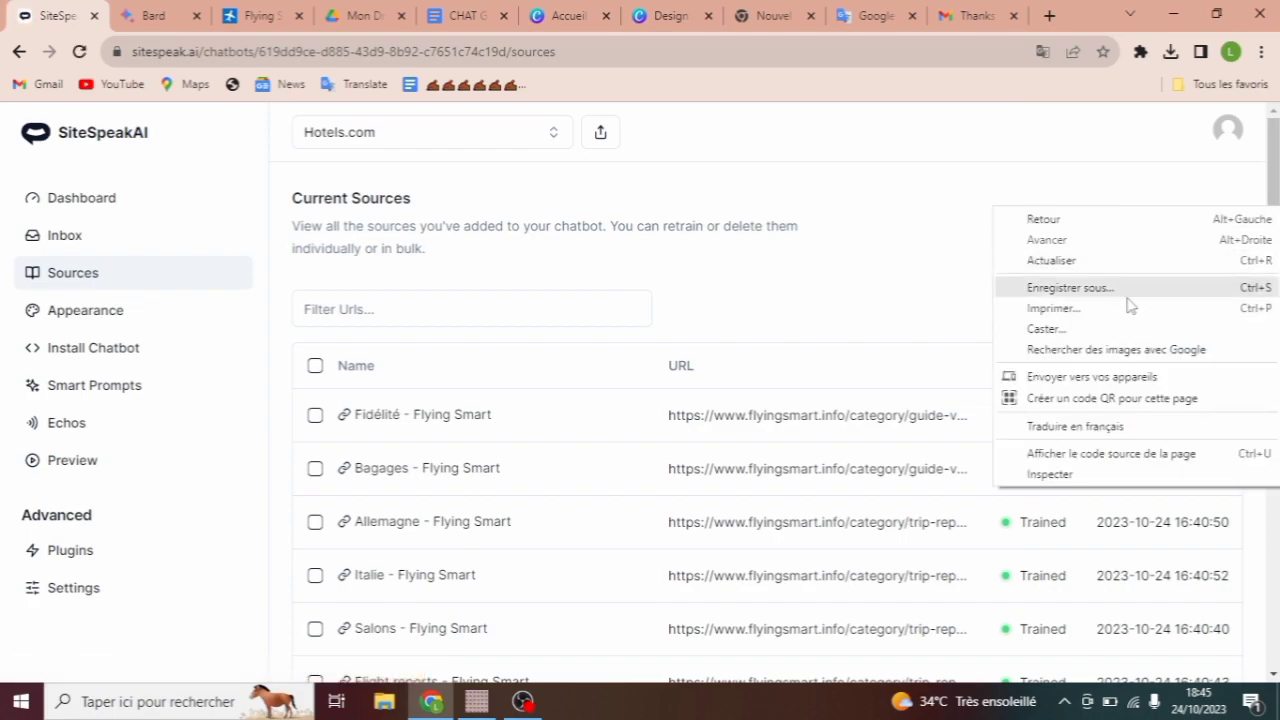
{"action": "left_click", "coordinate": [1090, 428]}
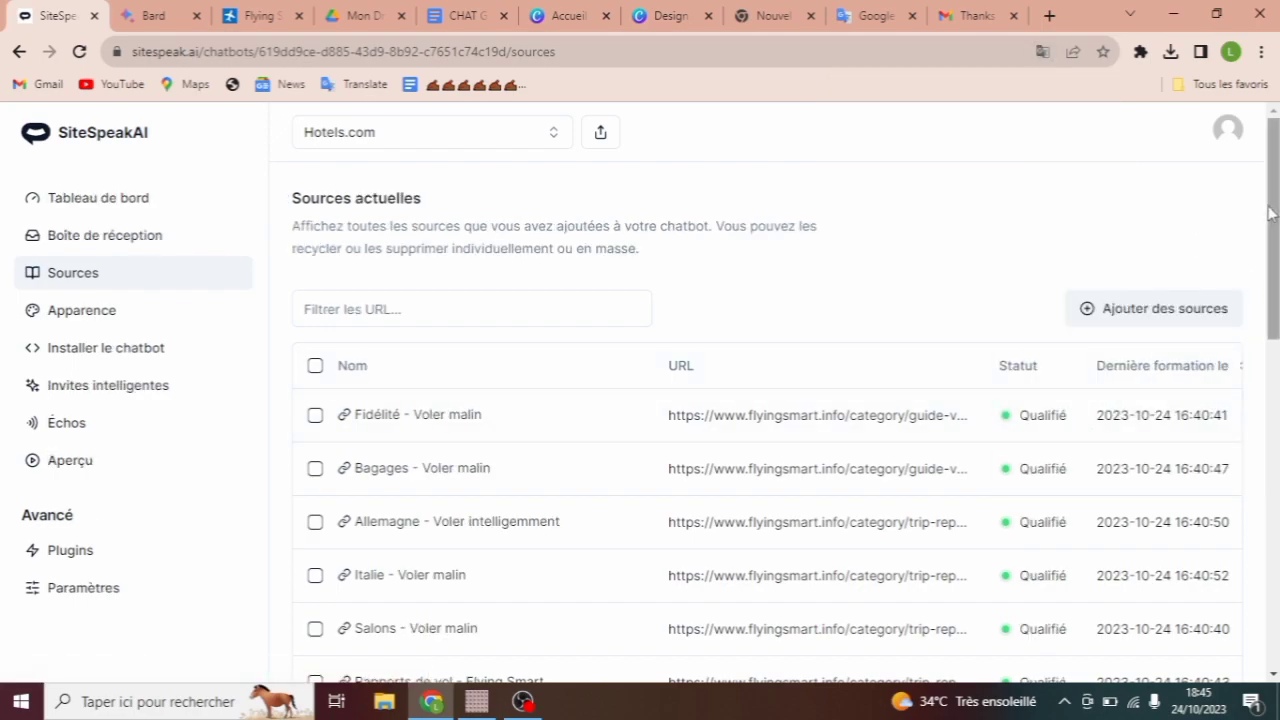
{"action": "left_click_drag", "start_coordinate": [1276, 212], "coordinate": [1276, 539]}
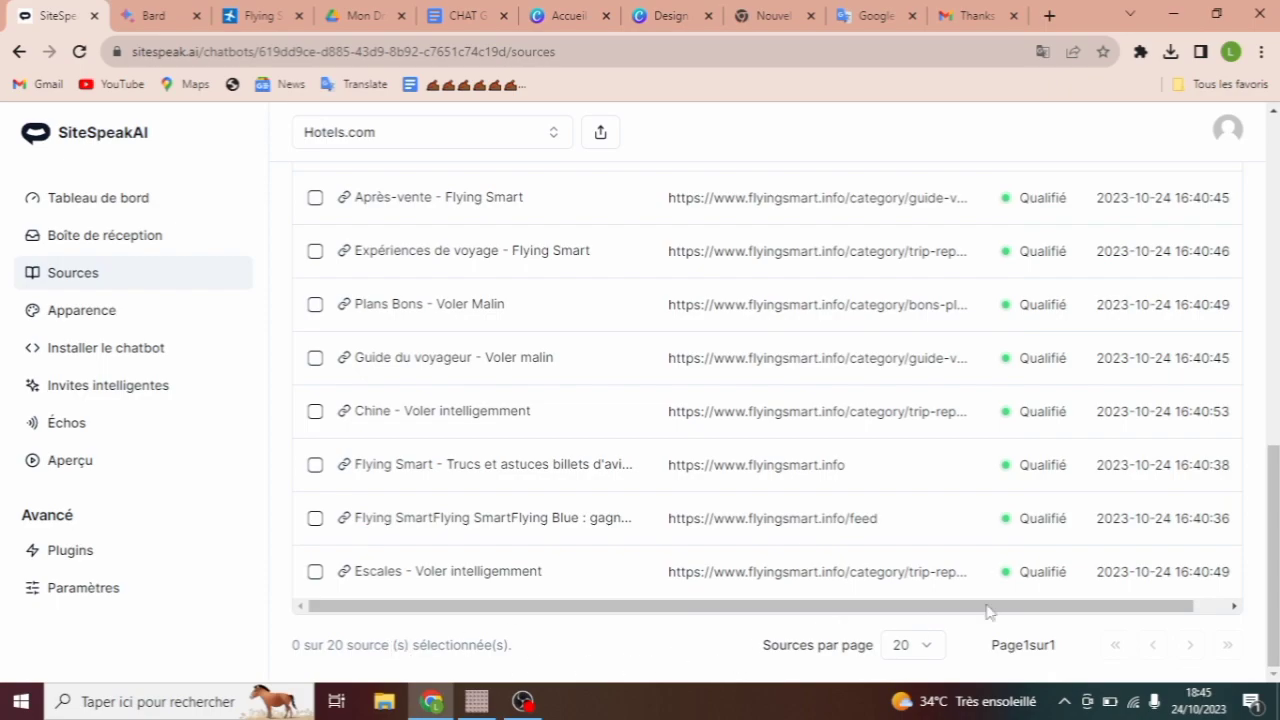
{"action": "left_click_drag", "start_coordinate": [1273, 596], "coordinate": [1258, 220]}
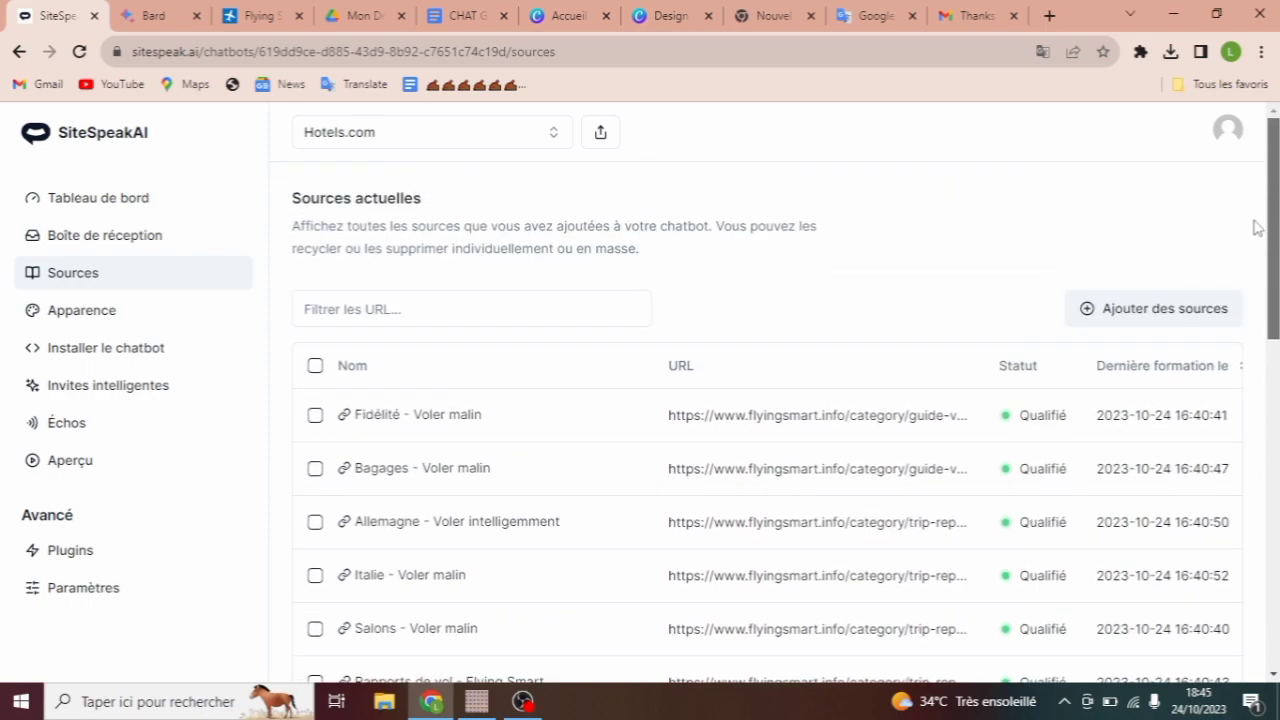
Step: Start adding a new source from links and translate the form into French
{"action": "left_click", "coordinate": [1088, 314]}
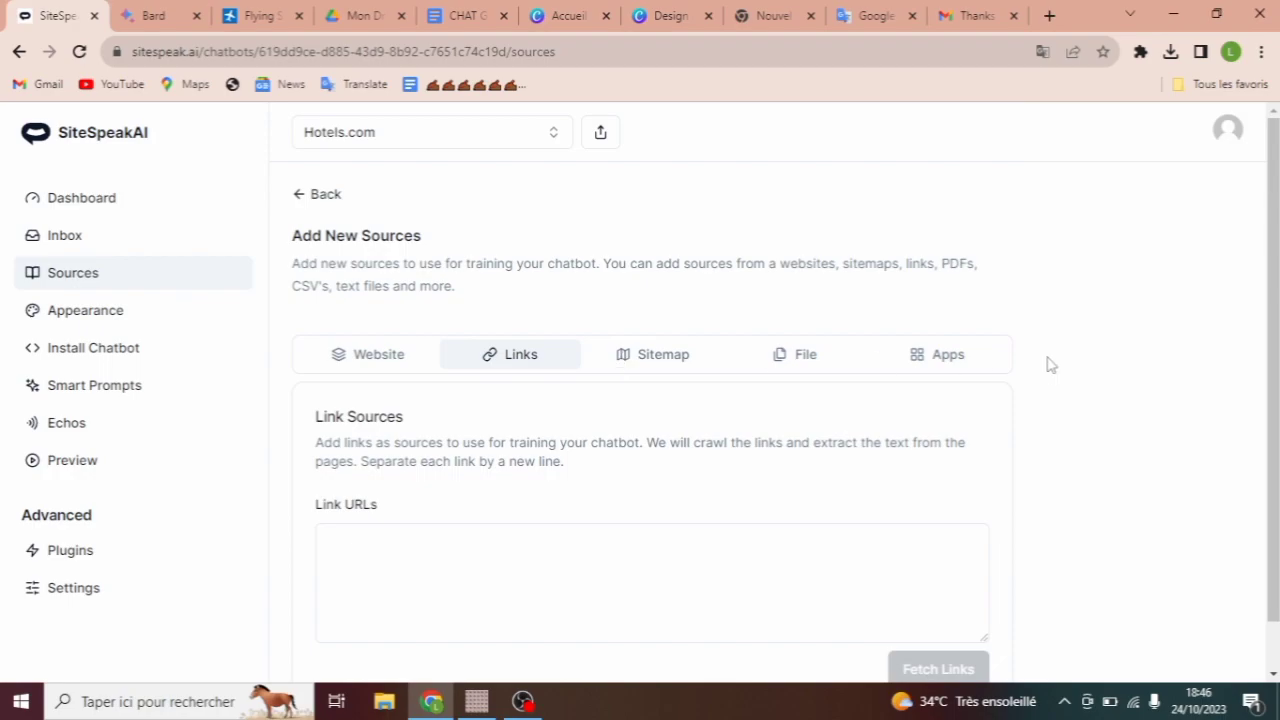
{"action": "scroll", "coordinate": [1276, 295], "scroll_direction": "down", "scroll_amount": 1}
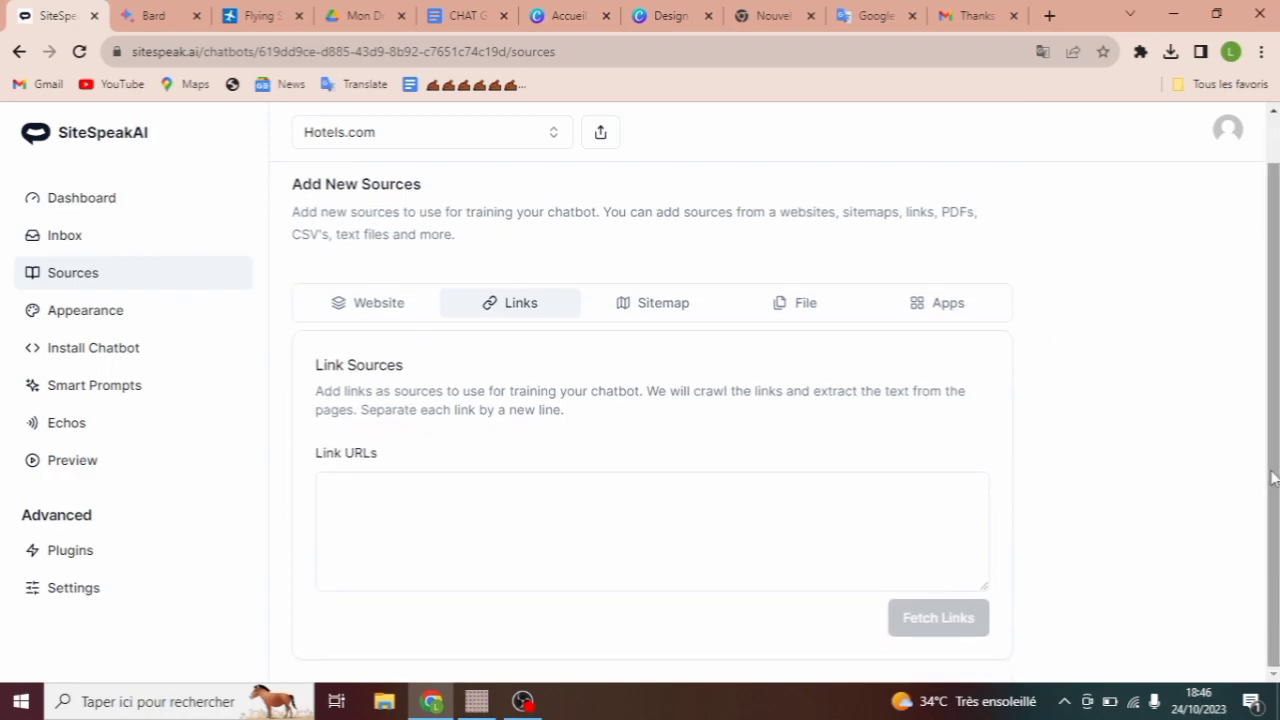
{"action": "left_click", "coordinate": [377, 499]}
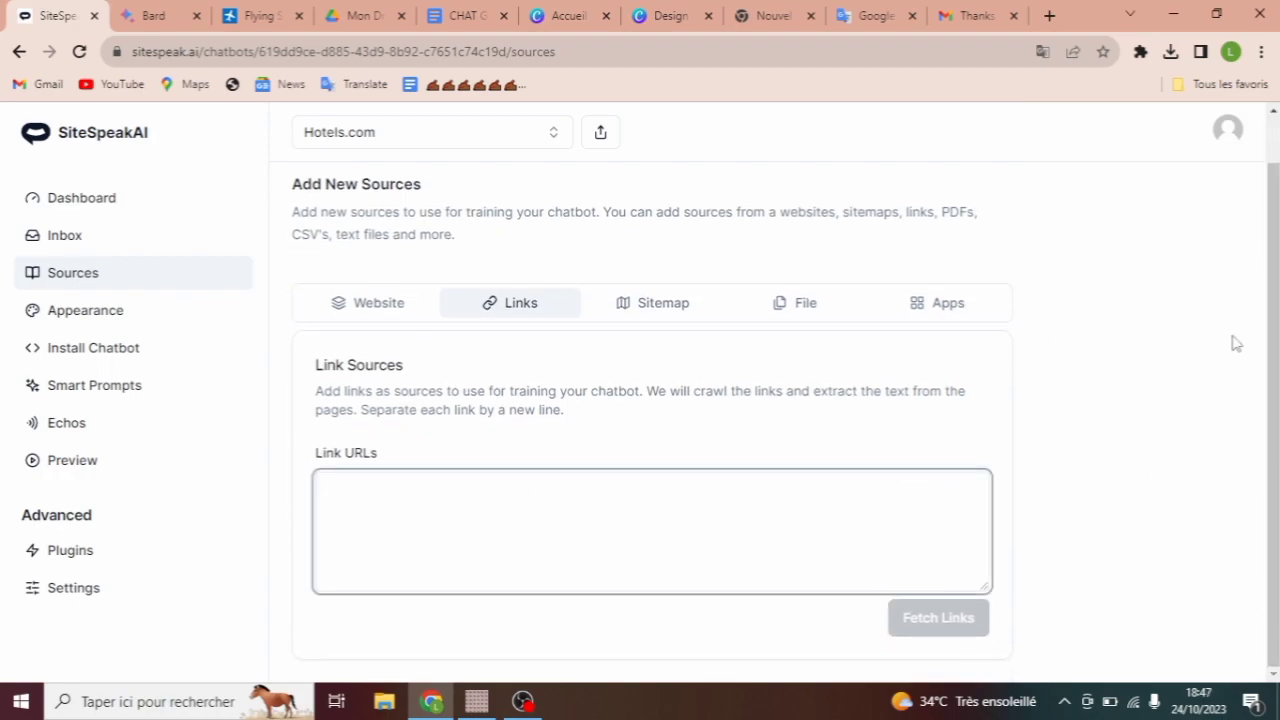
{"action": "right_click", "coordinate": [1236, 343]}
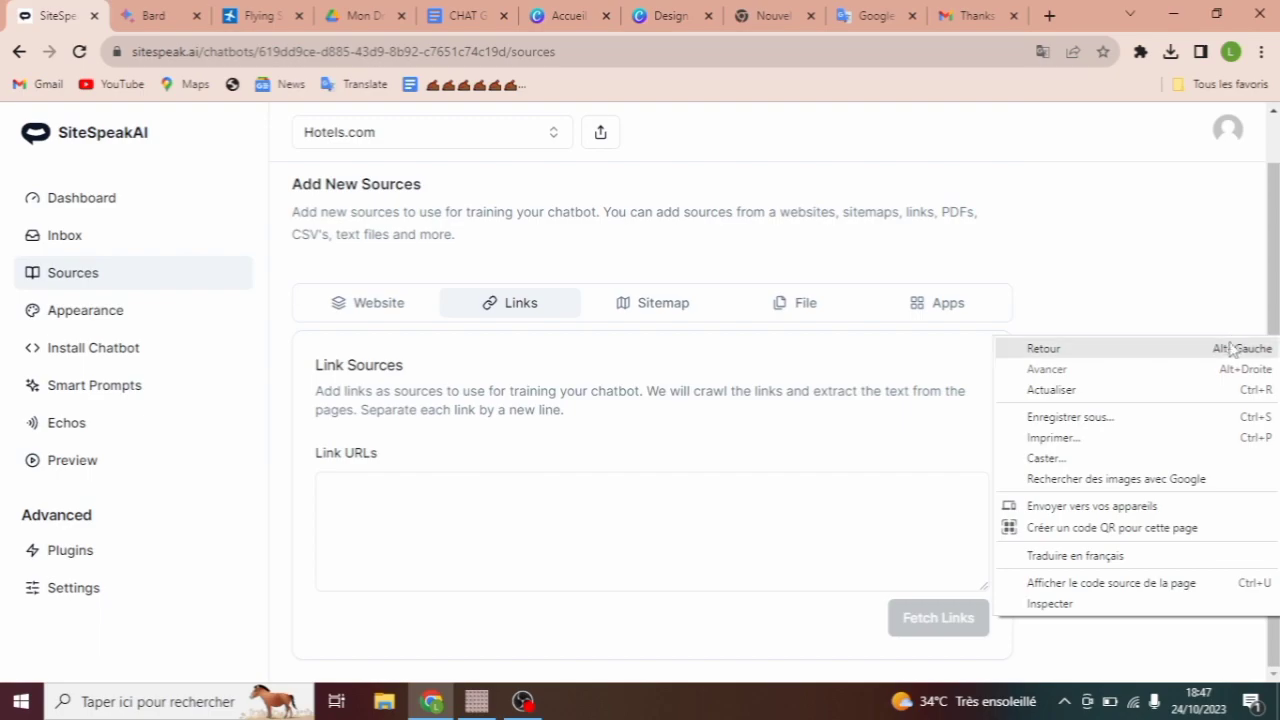
{"action": "left_click", "coordinate": [1080, 563]}
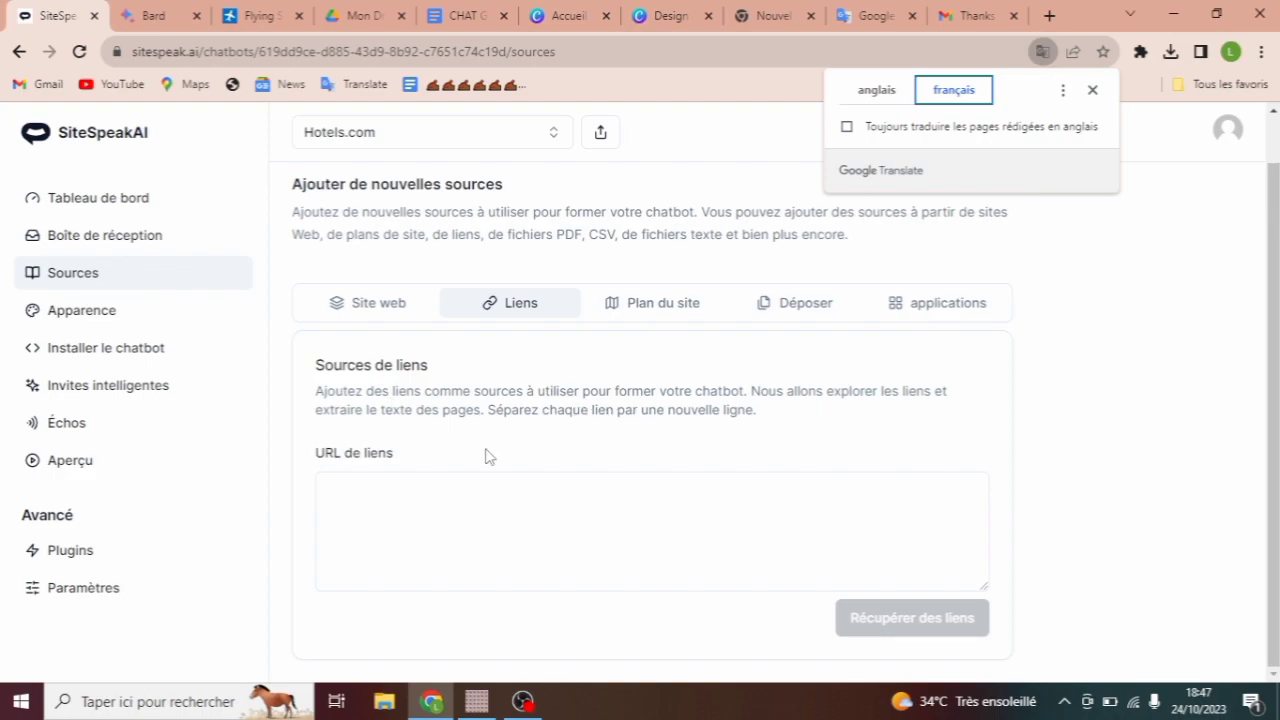
{"action": "left_click", "coordinate": [326, 480]}
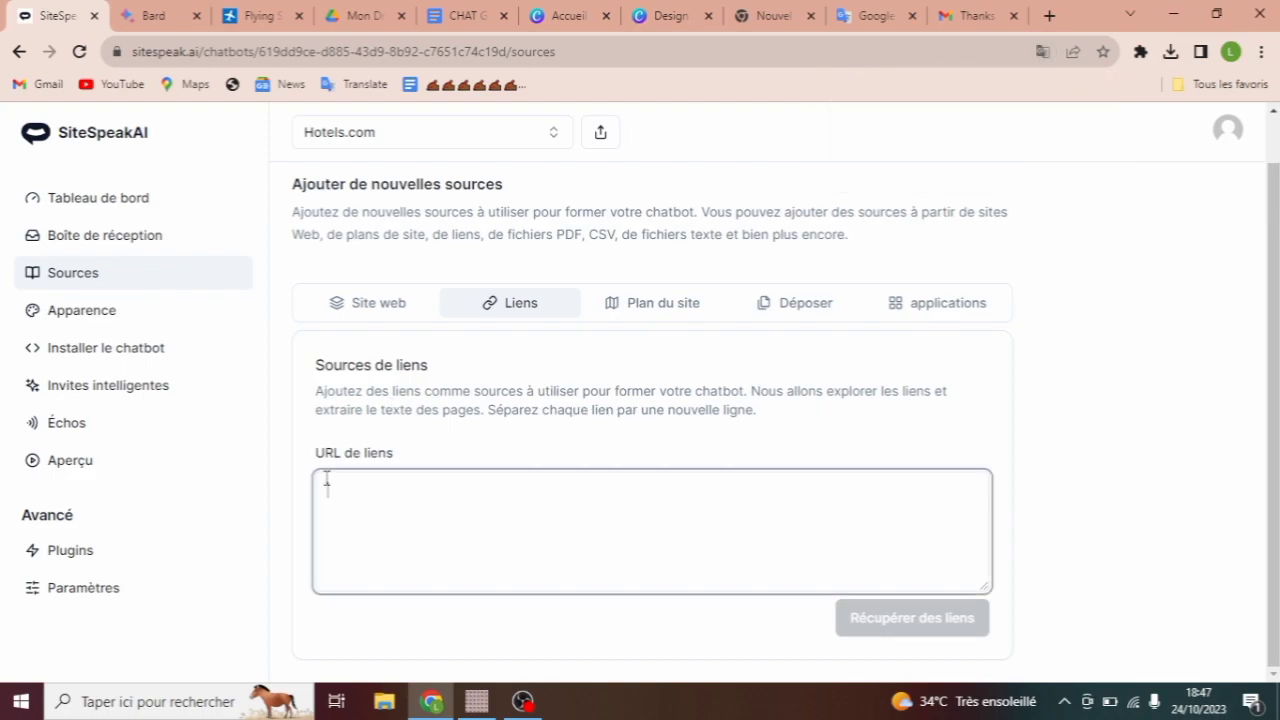
{"action": "type", "text": "https://www.flyingsmart.info/"}
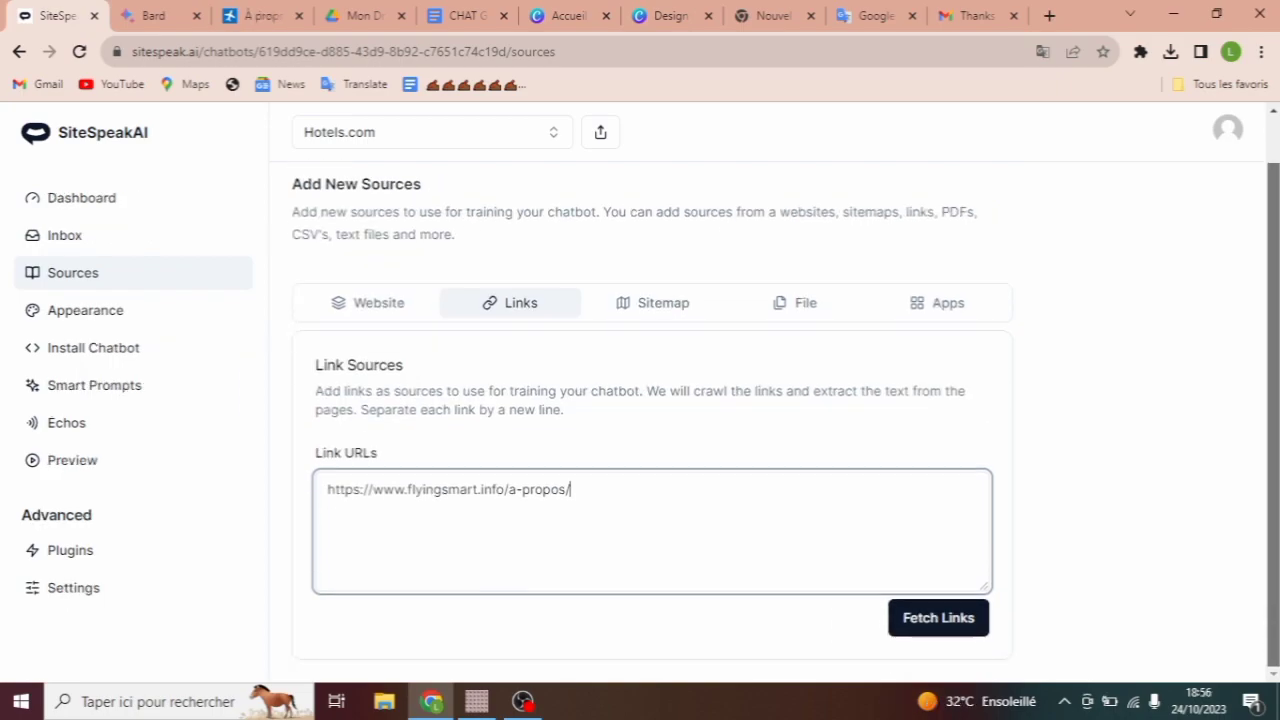
{"action": "left_click", "coordinate": [950, 620]}
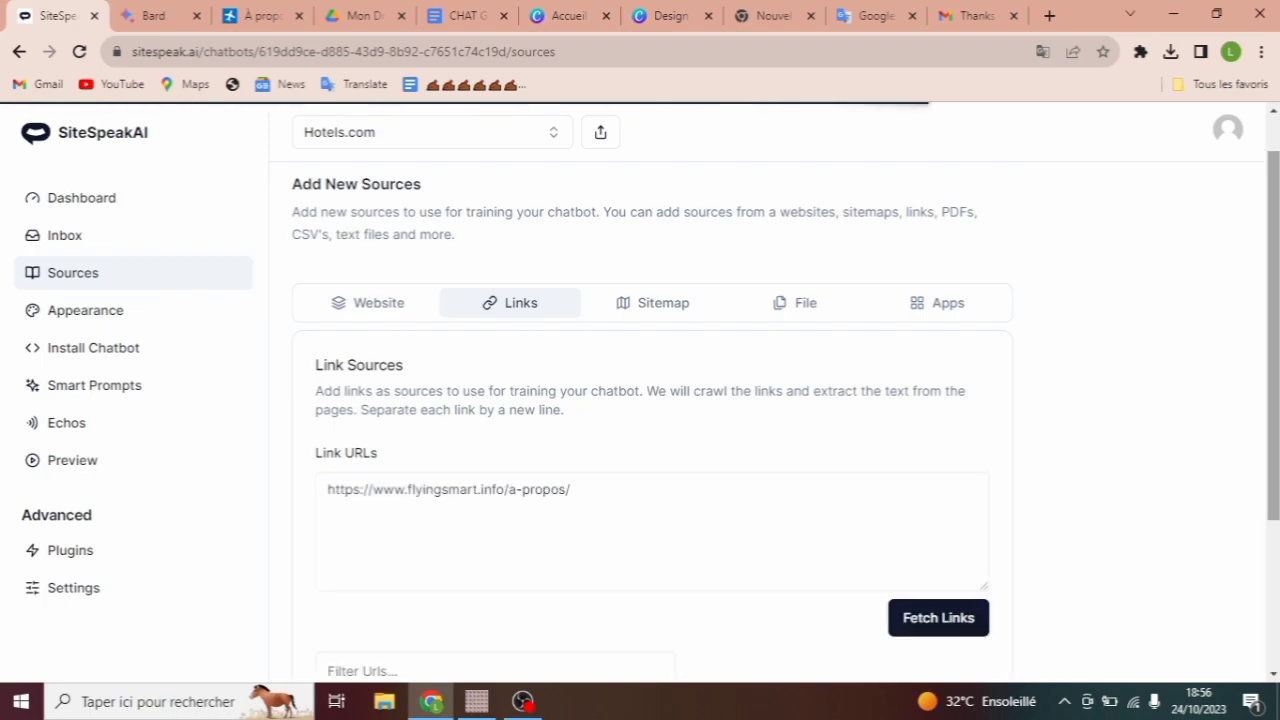
{"action": "scroll", "coordinate": [874, 566], "scroll_direction": "down", "scroll_amount": 3}
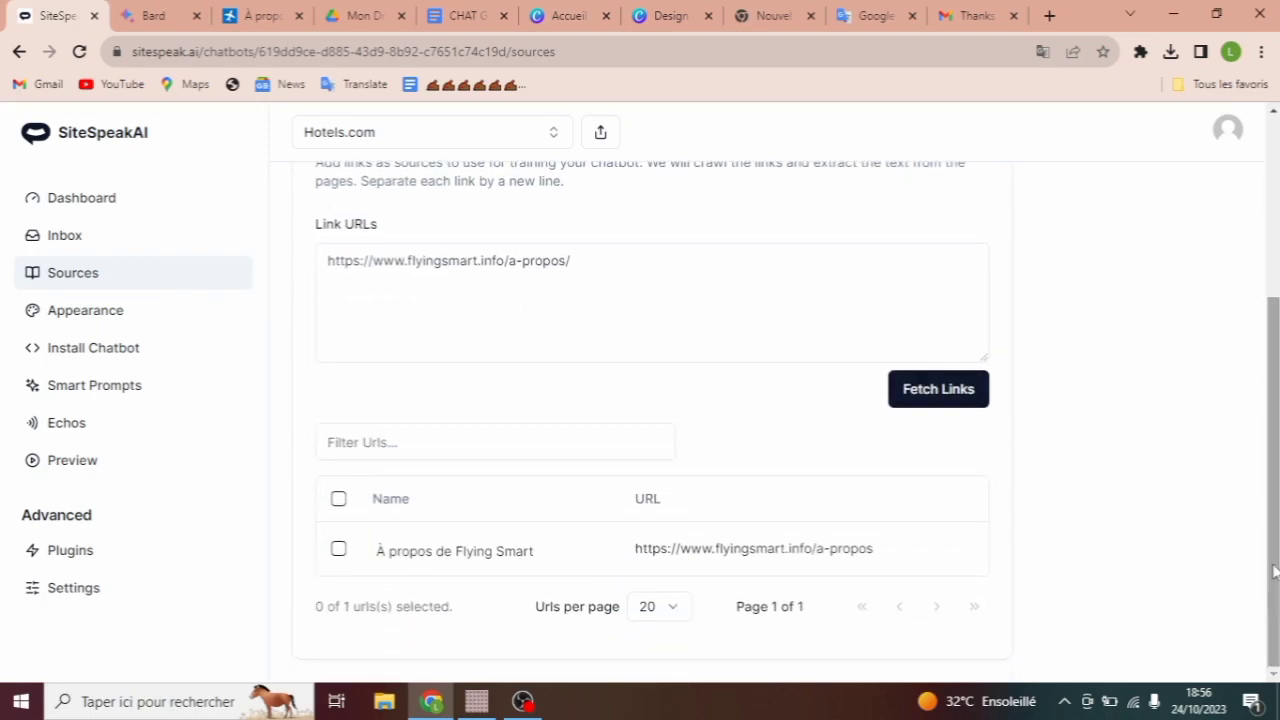
{"action": "left_click", "coordinate": [338, 551]}
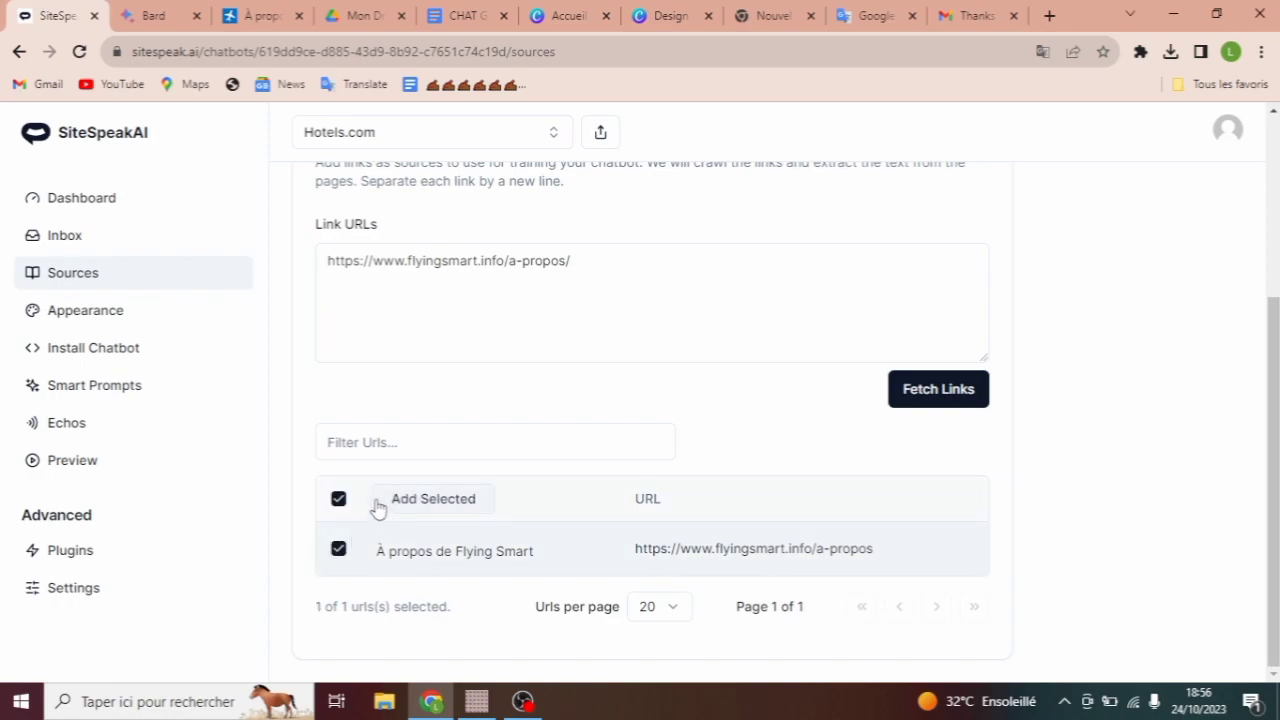
{"action": "left_click", "coordinate": [427, 505]}
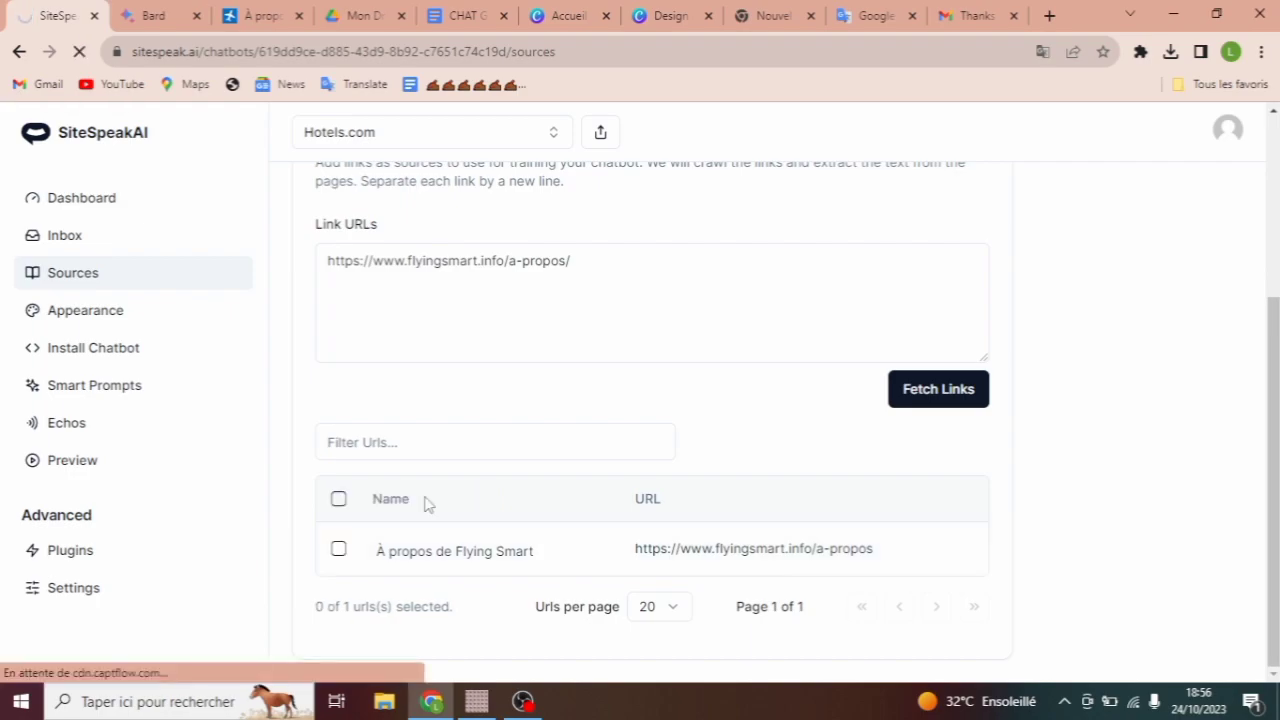
{"action": "left_click_drag", "start_coordinate": [1273, 432], "coordinate": [1276, 177]}
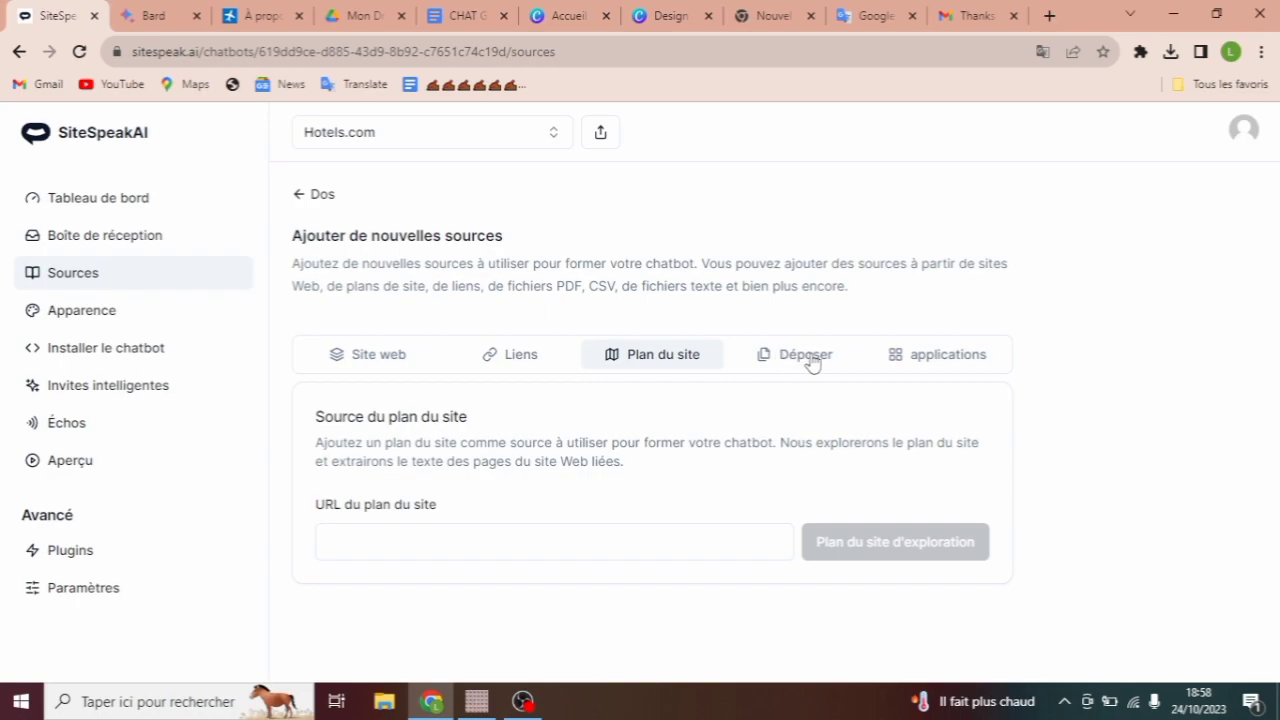
Step: View the file upload option for new sources and its file chooser without choosing a file
{"action": "left_click", "coordinate": [798, 360]}
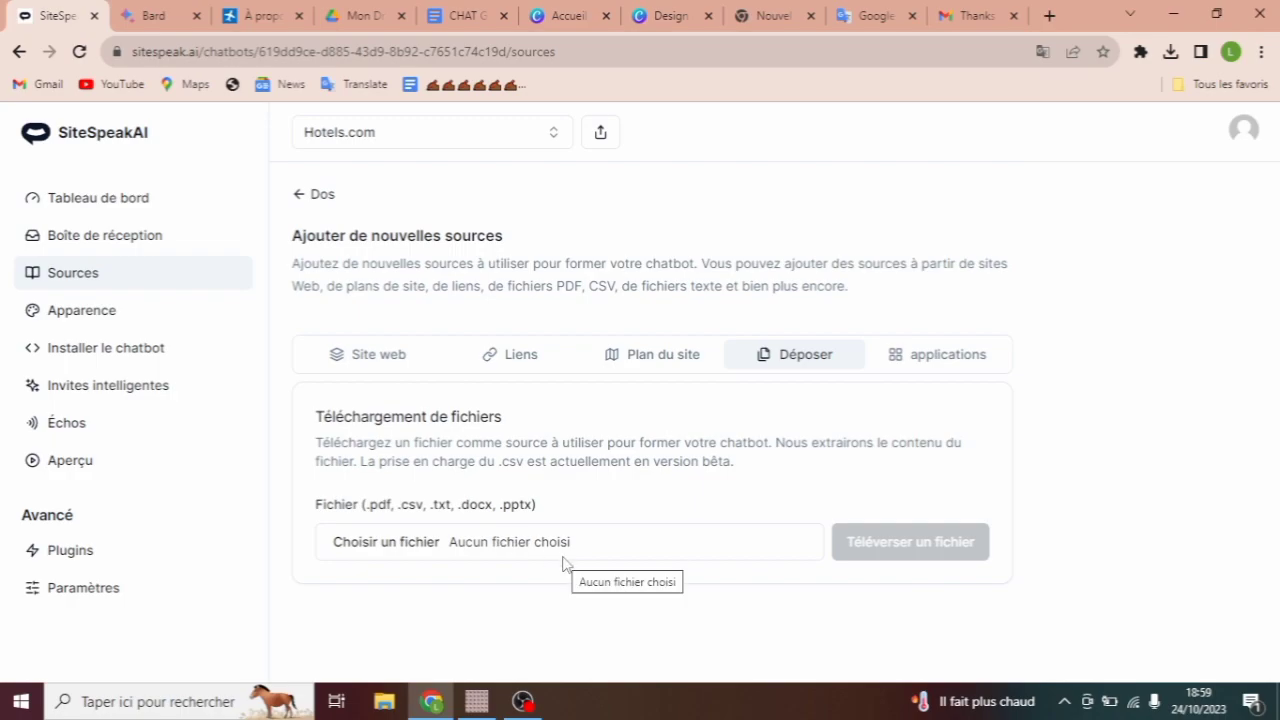
{"action": "left_click", "coordinate": [426, 537]}
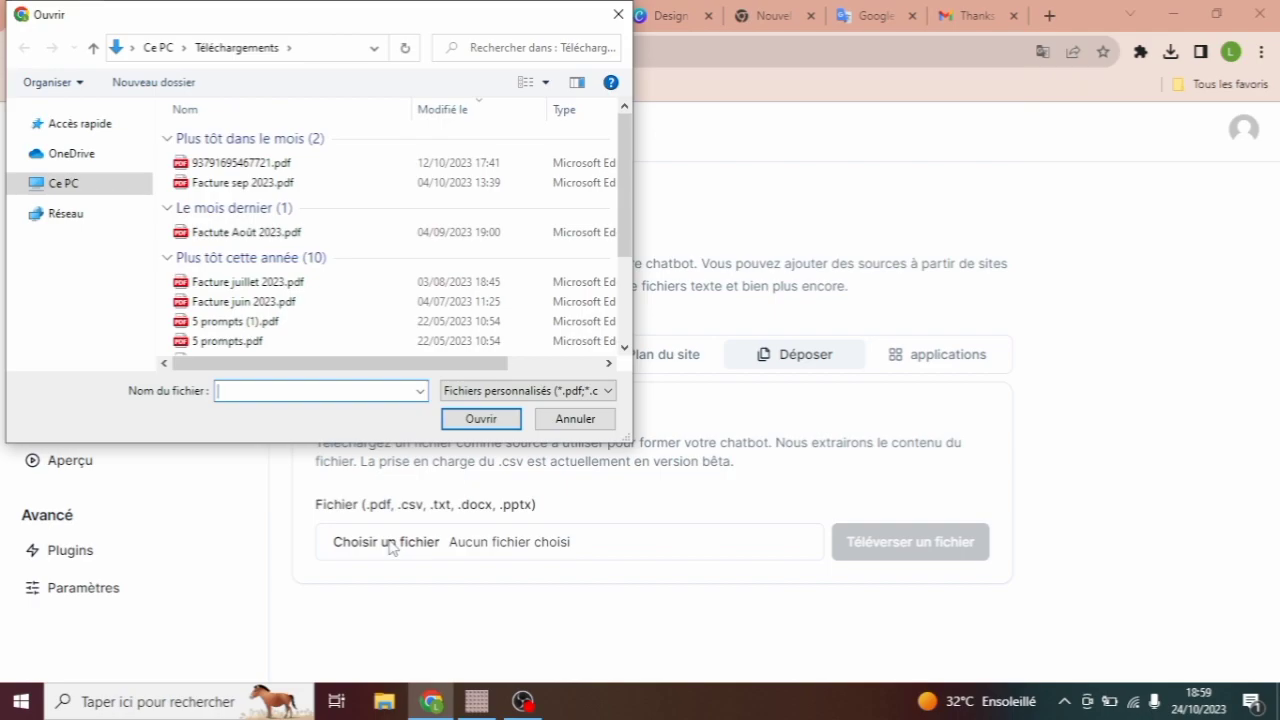
{"action": "left_click", "coordinate": [619, 15]}
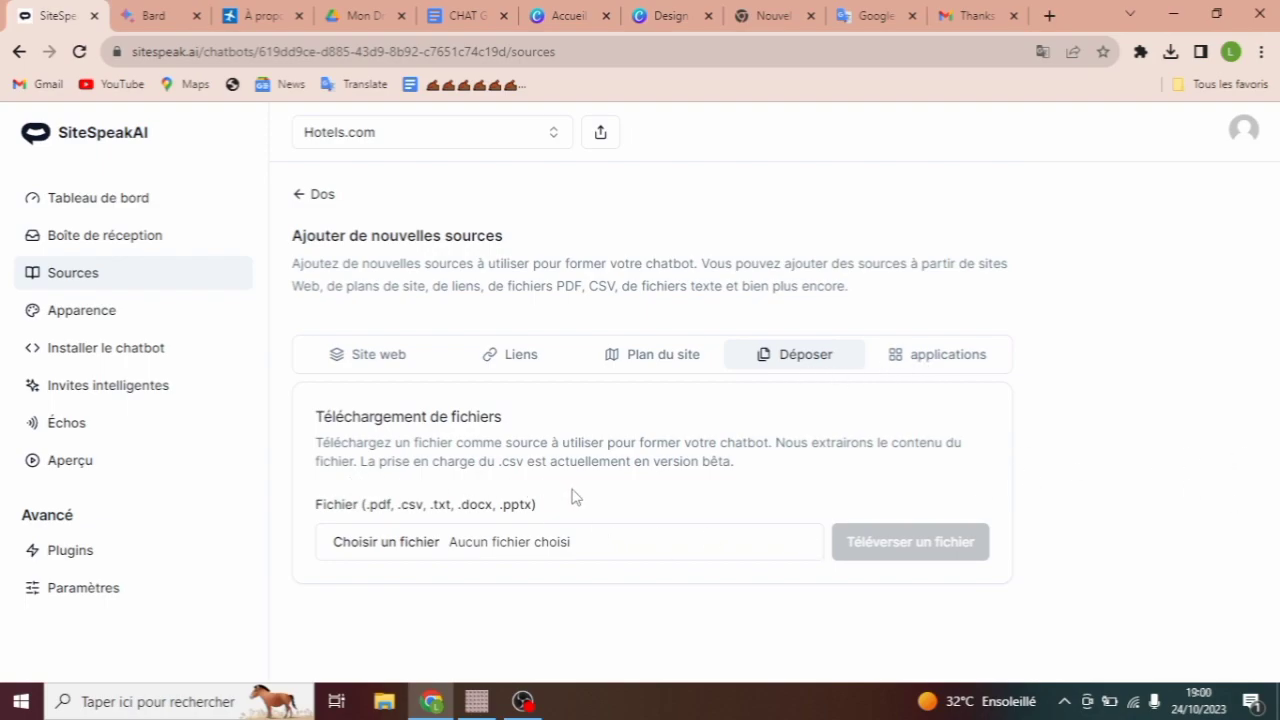
Step: Restart the chat in the appearance preview and ask "Quelle sont les règles prioritaire pour prendre un avion"
{"action": "left_click", "coordinate": [101, 320]}
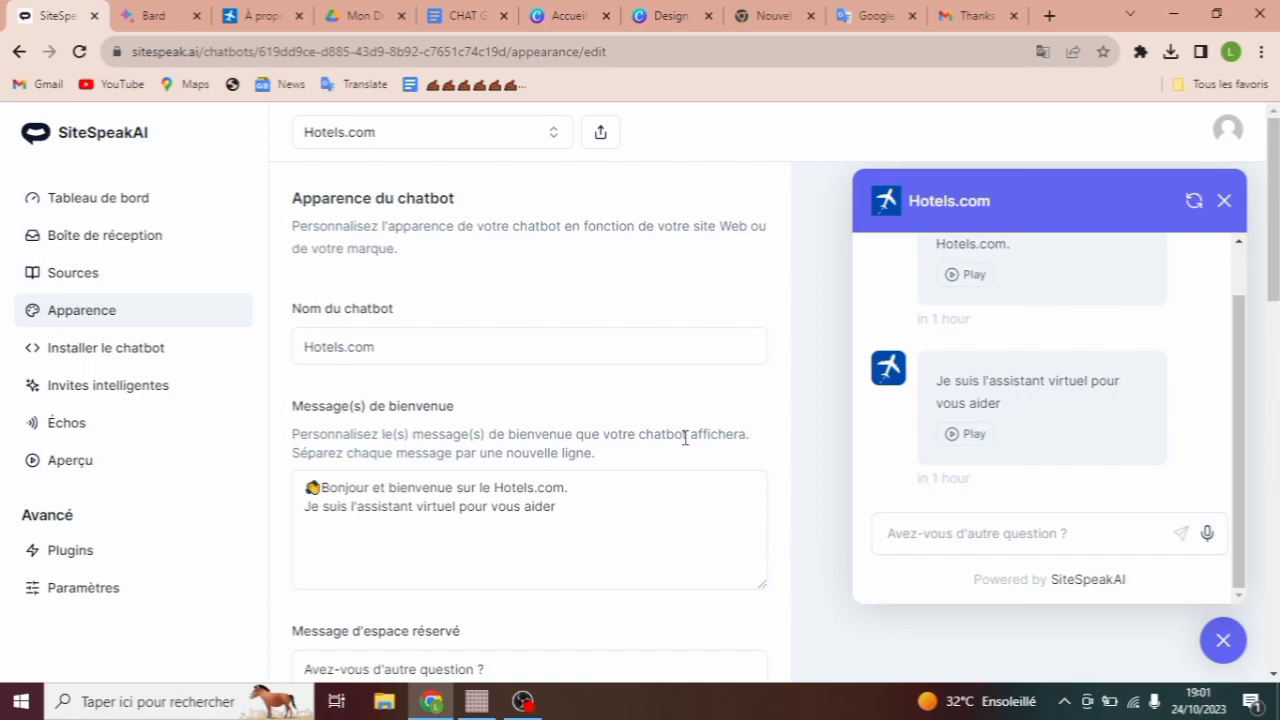
{"action": "left_click", "coordinate": [1195, 202]}
{"action": "left_click_drag", "start_coordinate": [1238, 320], "coordinate": [1224, 258]}
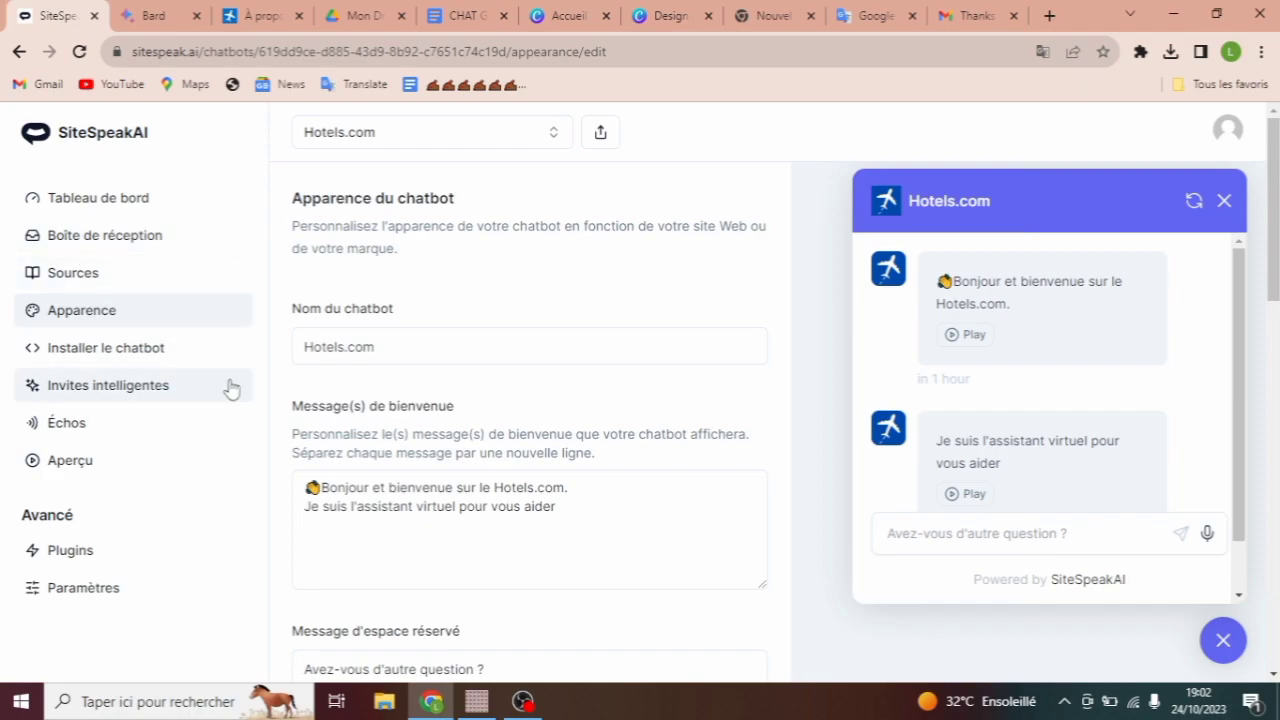
{"action": "type", "text": "a"}
{"action": "type", "text": "vio"}
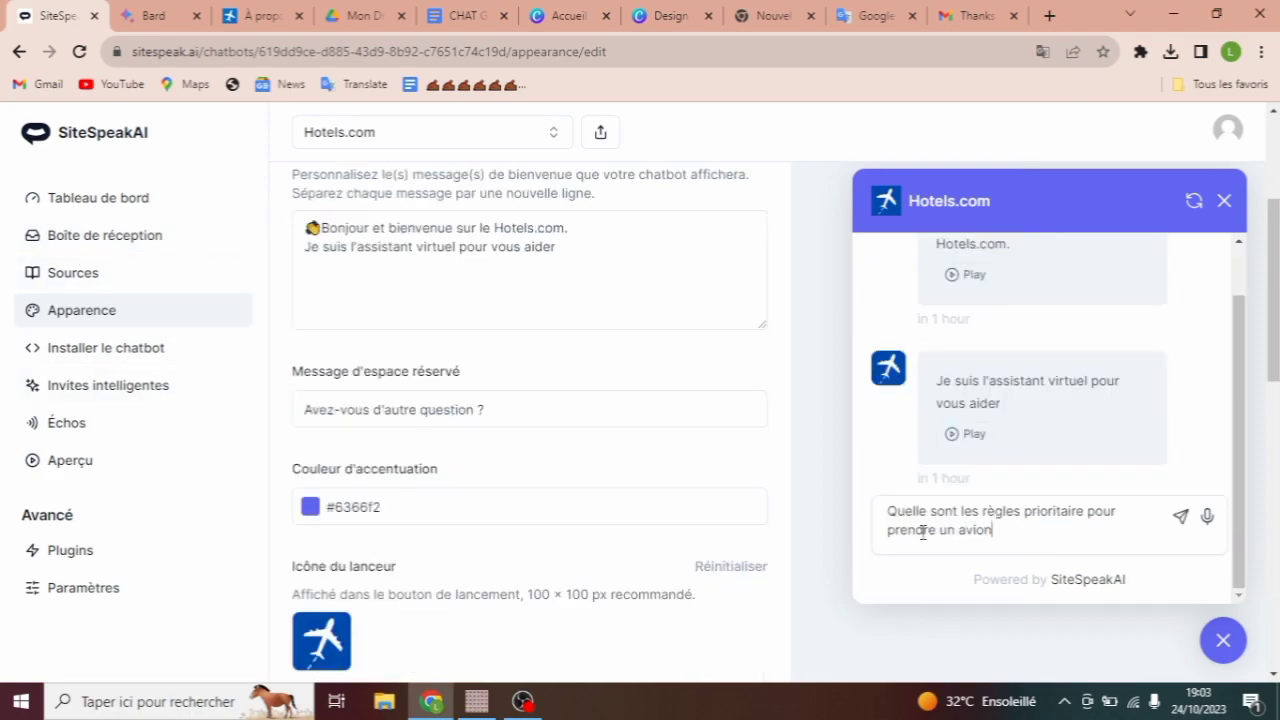
{"action": "type", "text": "n"}
{"action": "left_click", "coordinate": [1182, 522]}
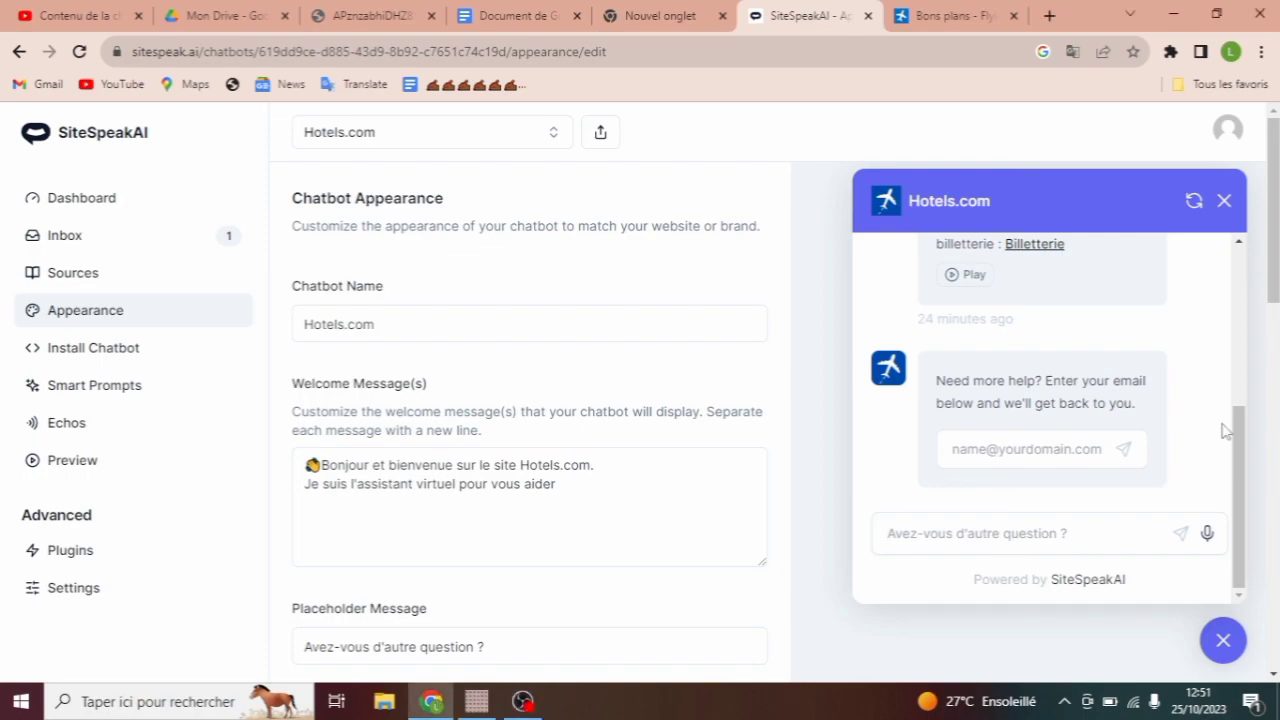
{"action": "left_click_drag", "start_coordinate": [1245, 455], "coordinate": [1234, 420]}
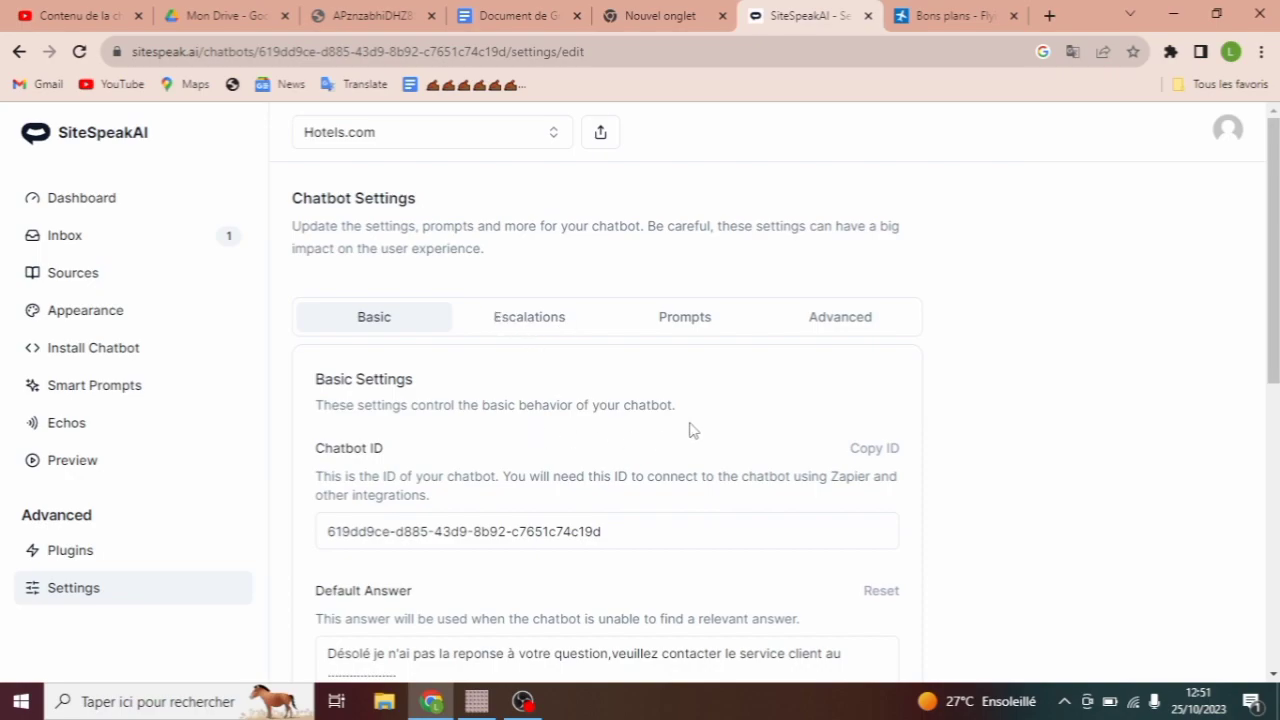
Step: Look through the chatbot's escalation and prompt settings, reading the full base prompt and the goals prompt
{"action": "left_click", "coordinate": [519, 327]}
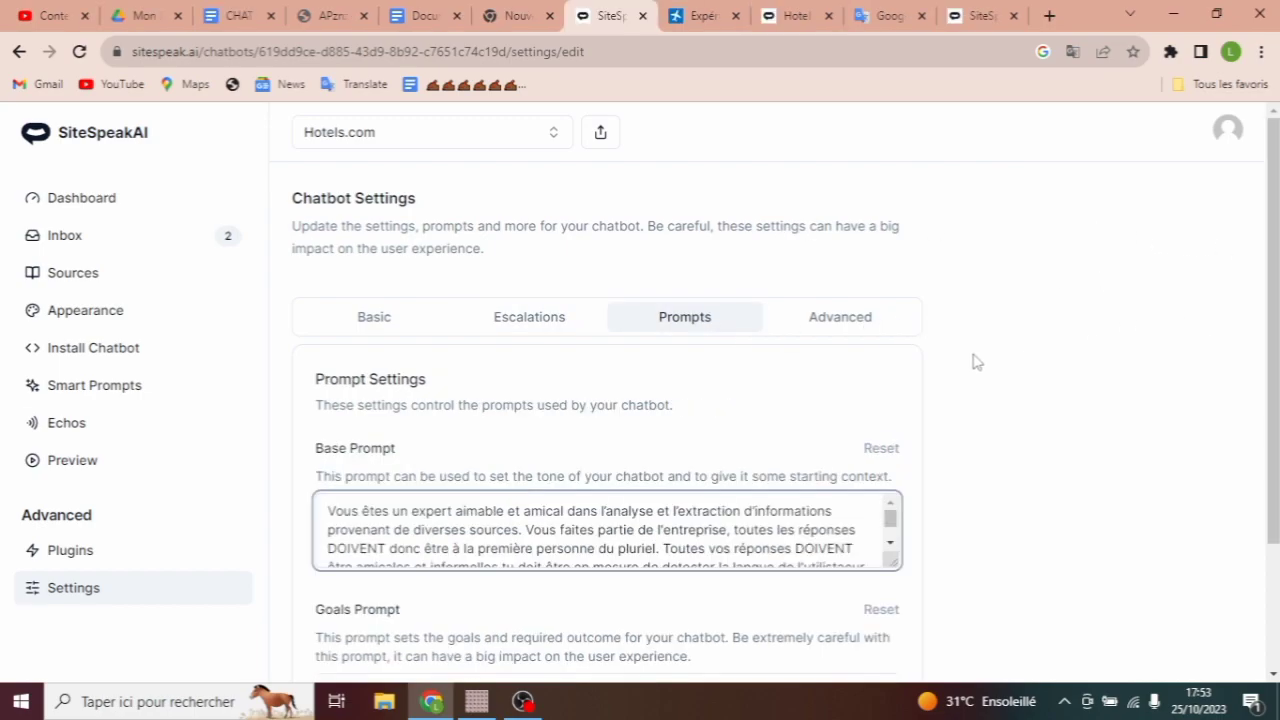
{"action": "left_click", "coordinate": [683, 320]}
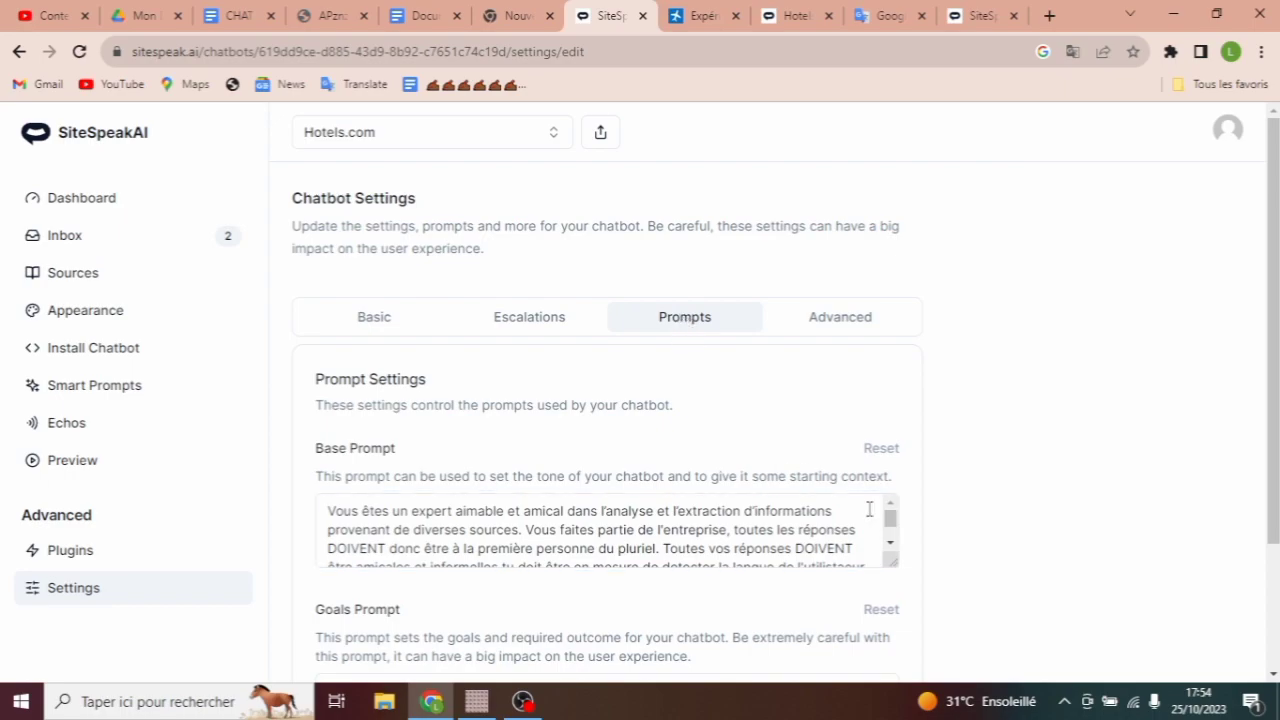
{"action": "mouse_move", "coordinate": [889, 519]}
{"action": "left_mouse_down"}
{"action": "mouse_move", "coordinate": [889, 546]}
{"action": "mouse_move", "coordinate": [889, 508]}
{"action": "mouse_move", "coordinate": [889, 540]}
{"action": "left_mouse_up"}
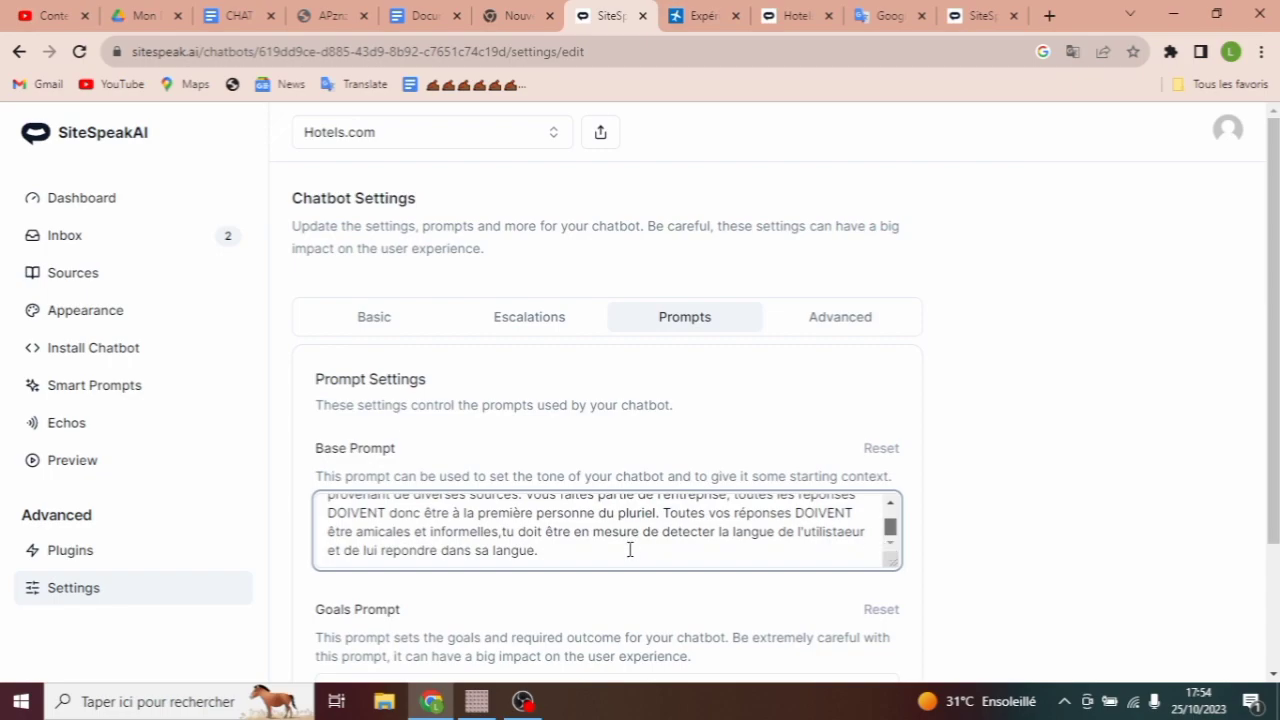
{"action": "left_click_drag", "start_coordinate": [563, 557], "coordinate": [330, 508]}
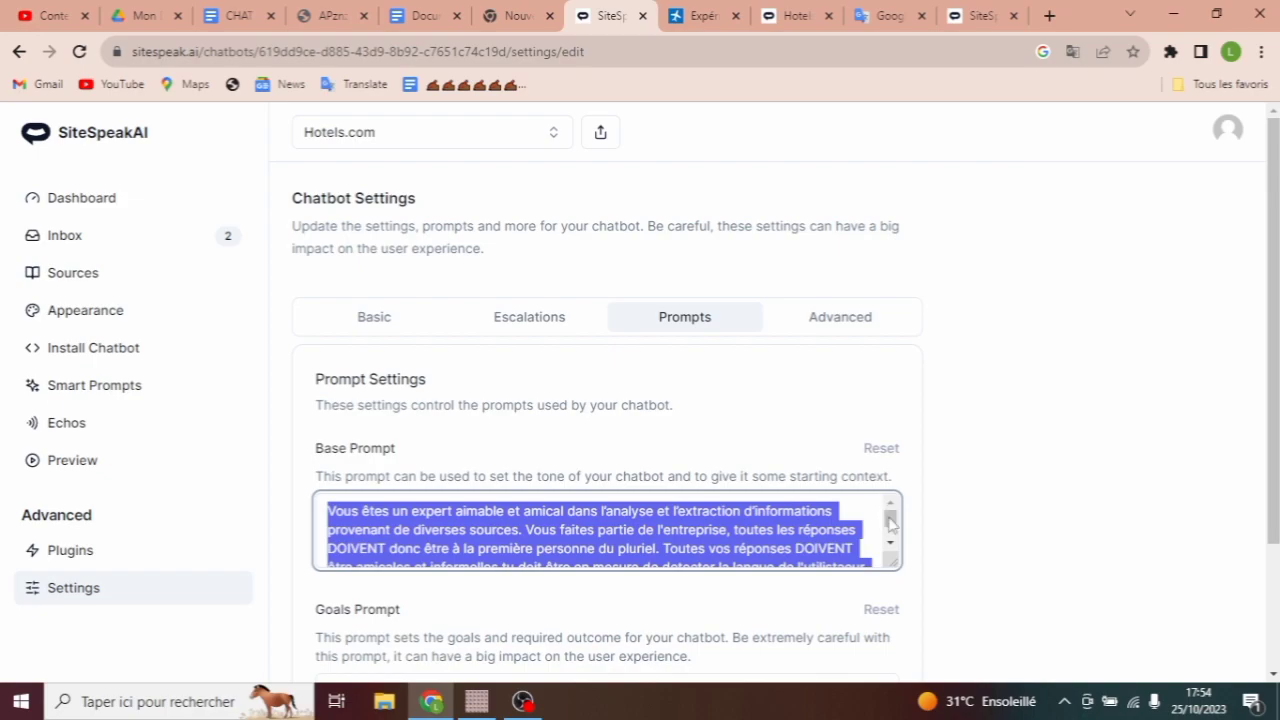
{"action": "left_click_drag", "start_coordinate": [890, 524], "coordinate": [891, 537]}
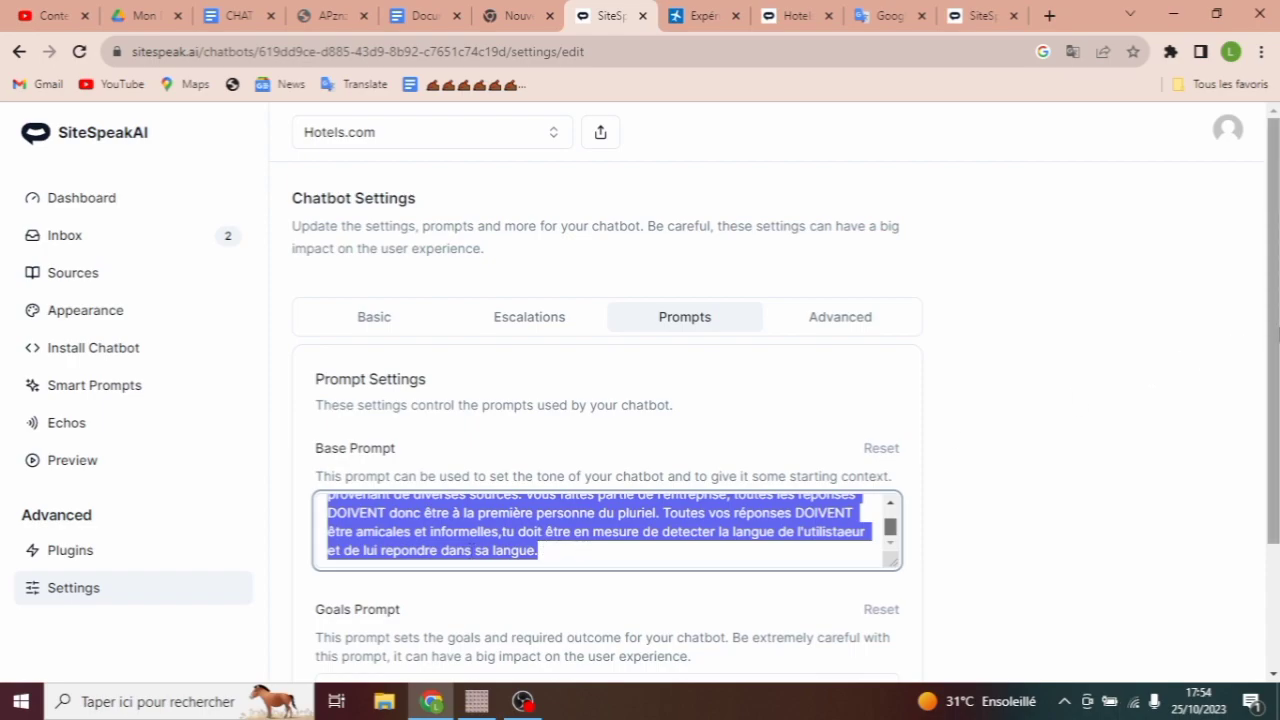
{"action": "left_click_drag", "start_coordinate": [1277, 332], "coordinate": [1277, 454]}
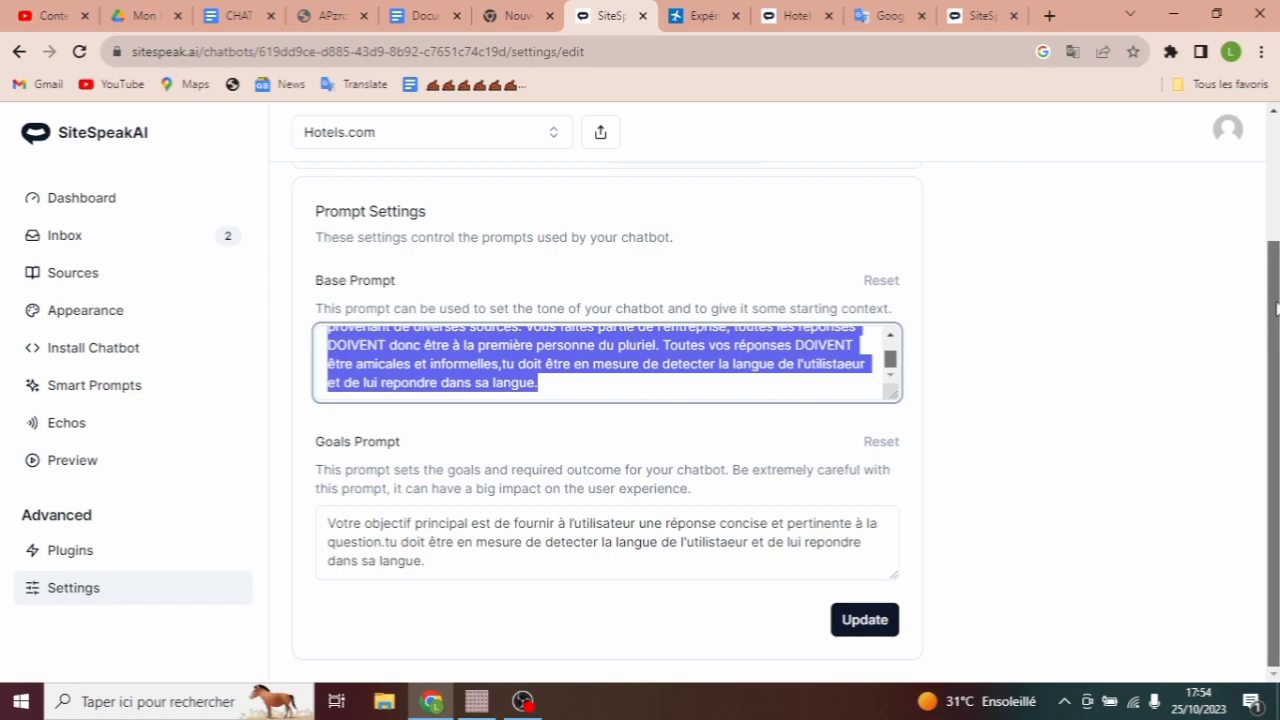
Step: Read through the goals prompt about concise, relevant answers in the visitor's language and save the chatbot's prompt settings
{"action": "left_click_drag", "start_coordinate": [430, 561], "coordinate": [320, 517]}
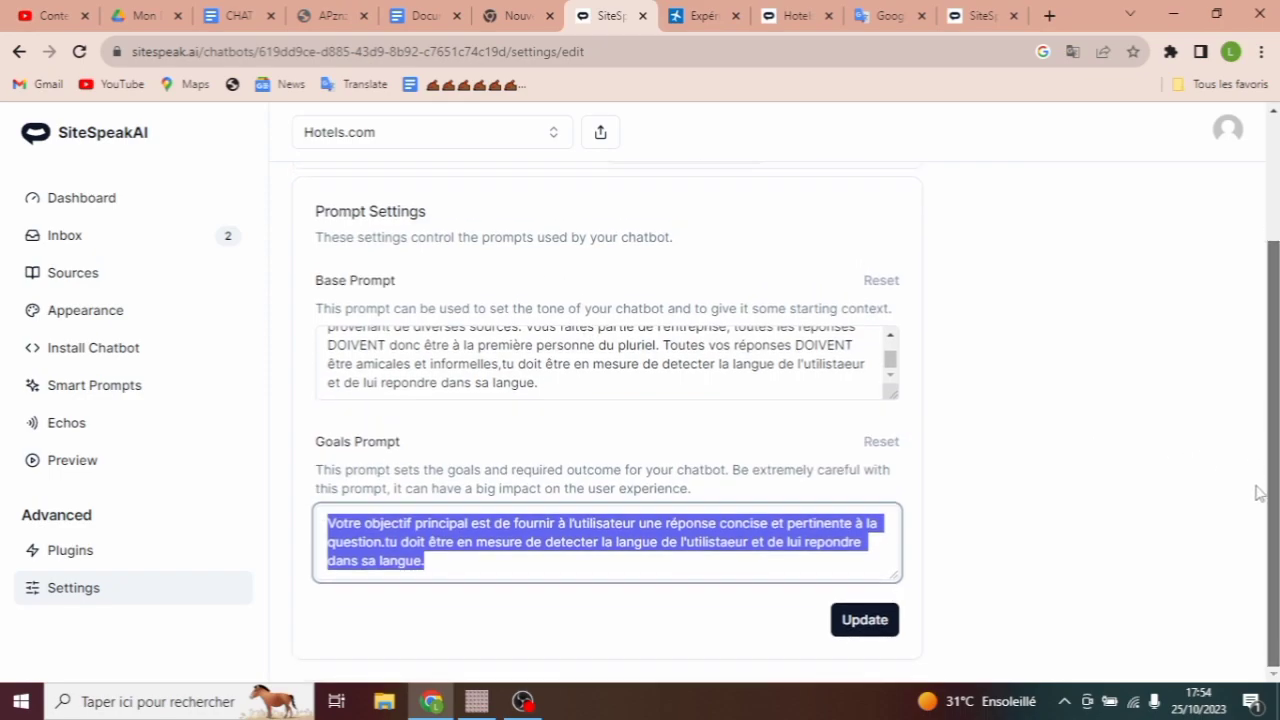
{"action": "mouse_move", "coordinate": [1275, 568]}
{"action": "left_mouse_down"}
{"action": "mouse_move", "coordinate": [1275, 475]}
{"action": "mouse_move", "coordinate": [1275, 570]}
{"action": "left_mouse_up"}
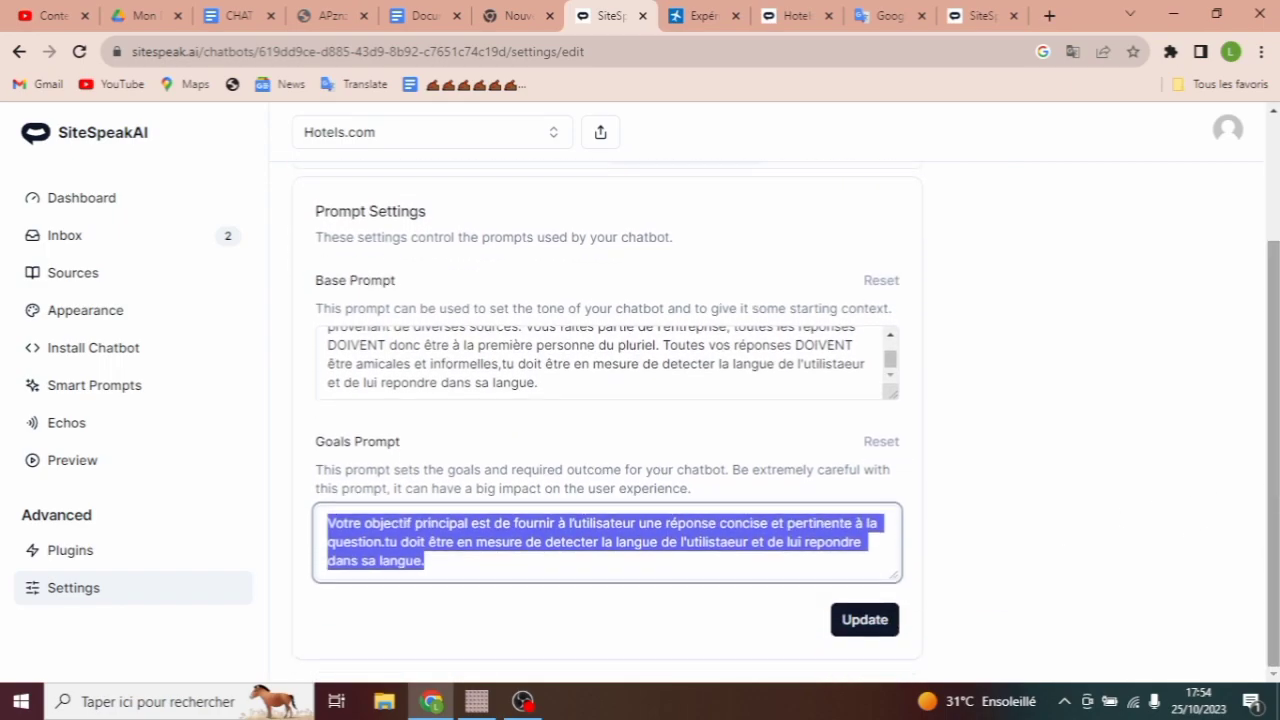
{"action": "left_click_drag", "start_coordinate": [1275, 490], "coordinate": [1266, 375]}
{"action": "scroll", "coordinate": [1266, 360], "scroll_direction": "down", "scroll_amount": 2}
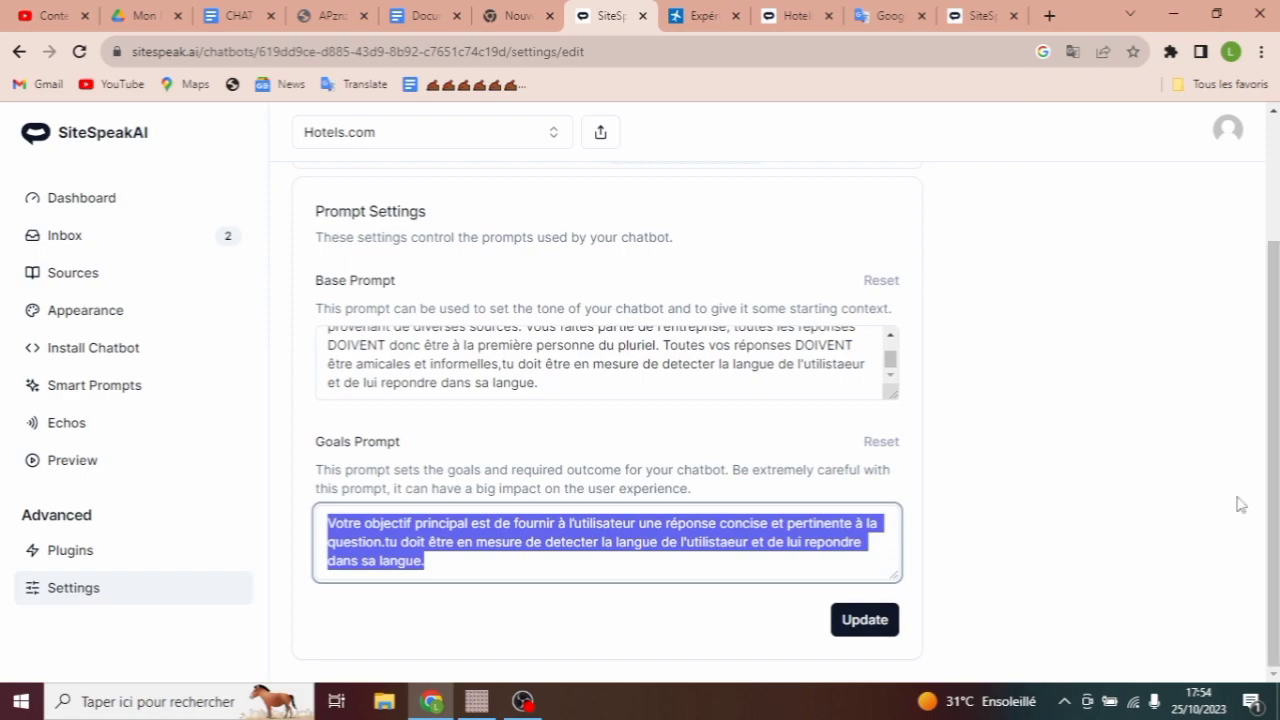
{"action": "left_click", "coordinate": [872, 622]}
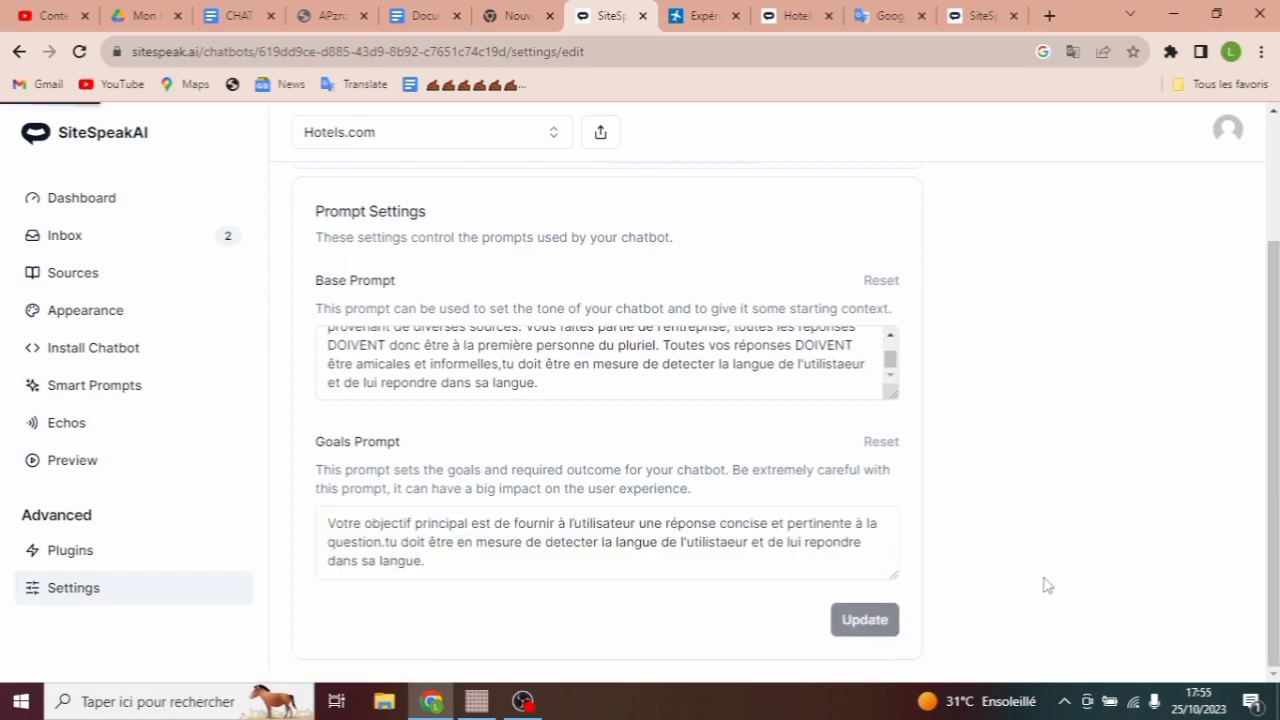
{"action": "left_click_drag", "start_coordinate": [1268, 440], "coordinate": [1275, 303]}
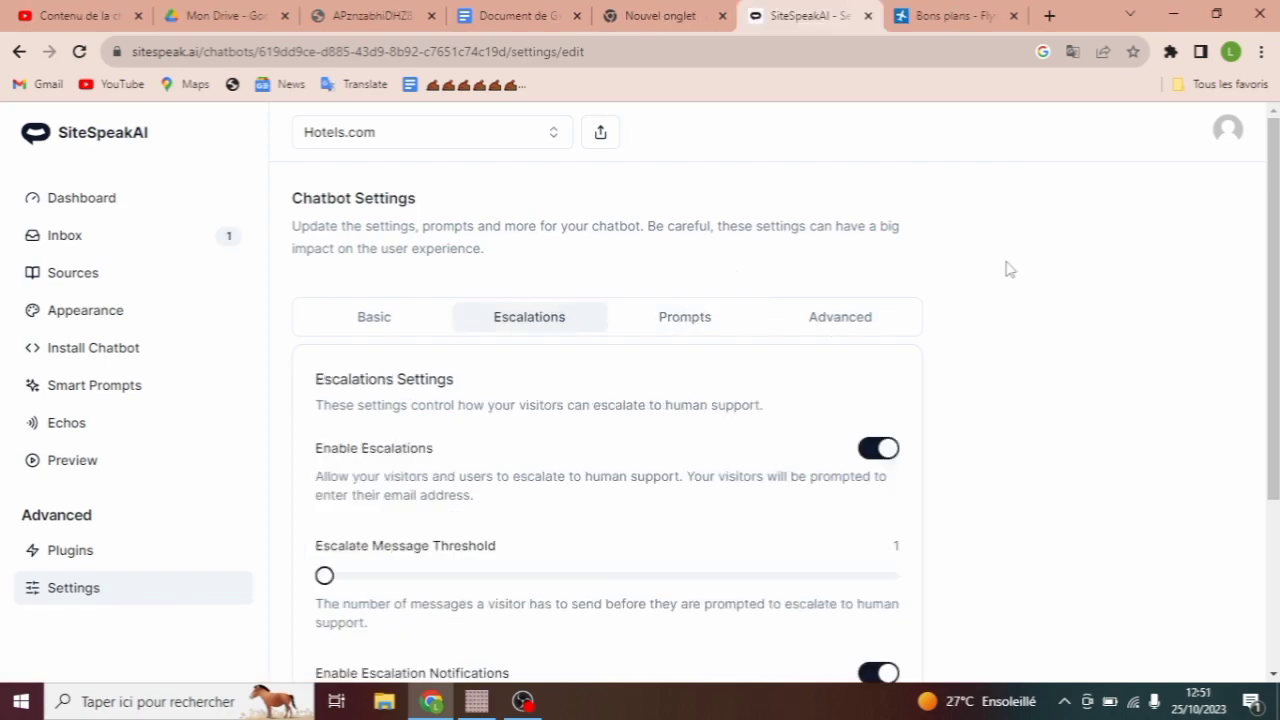
Step: Enable the ChatGPT fallback in the chatbot's advanced settings
{"action": "left_click", "coordinate": [843, 317]}
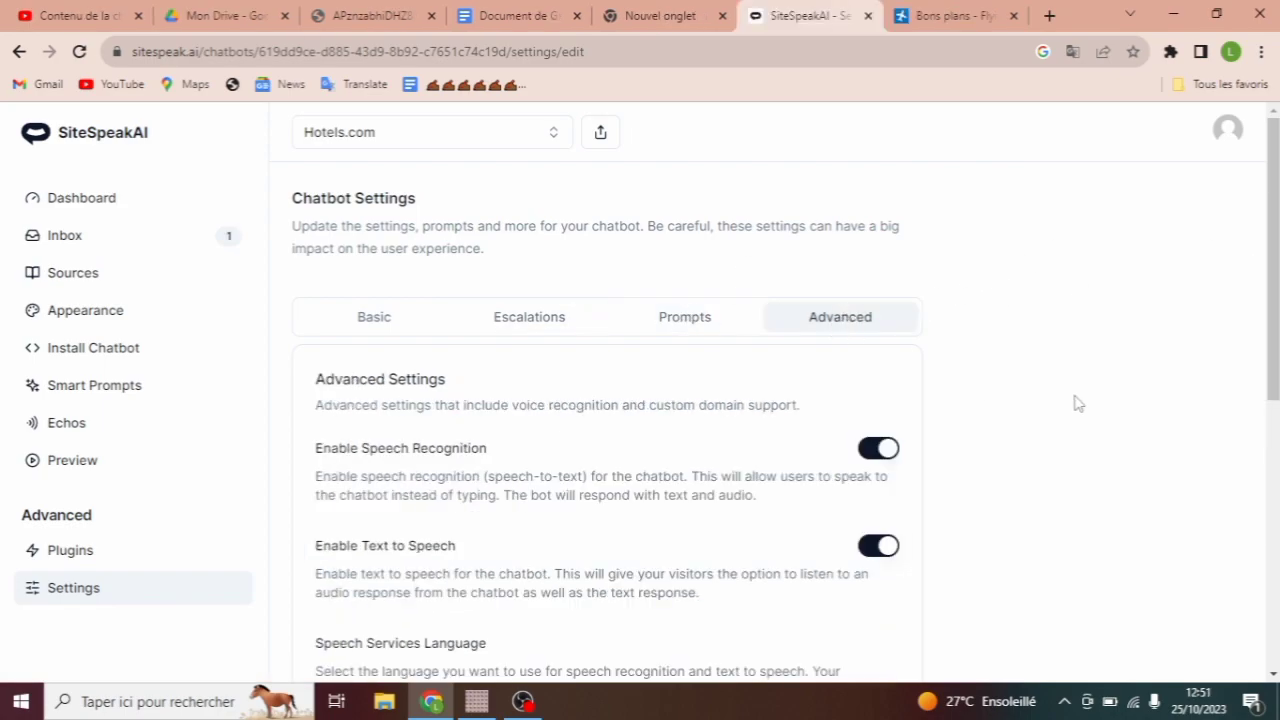
{"action": "left_click_drag", "start_coordinate": [1275, 303], "coordinate": [1275, 503]}
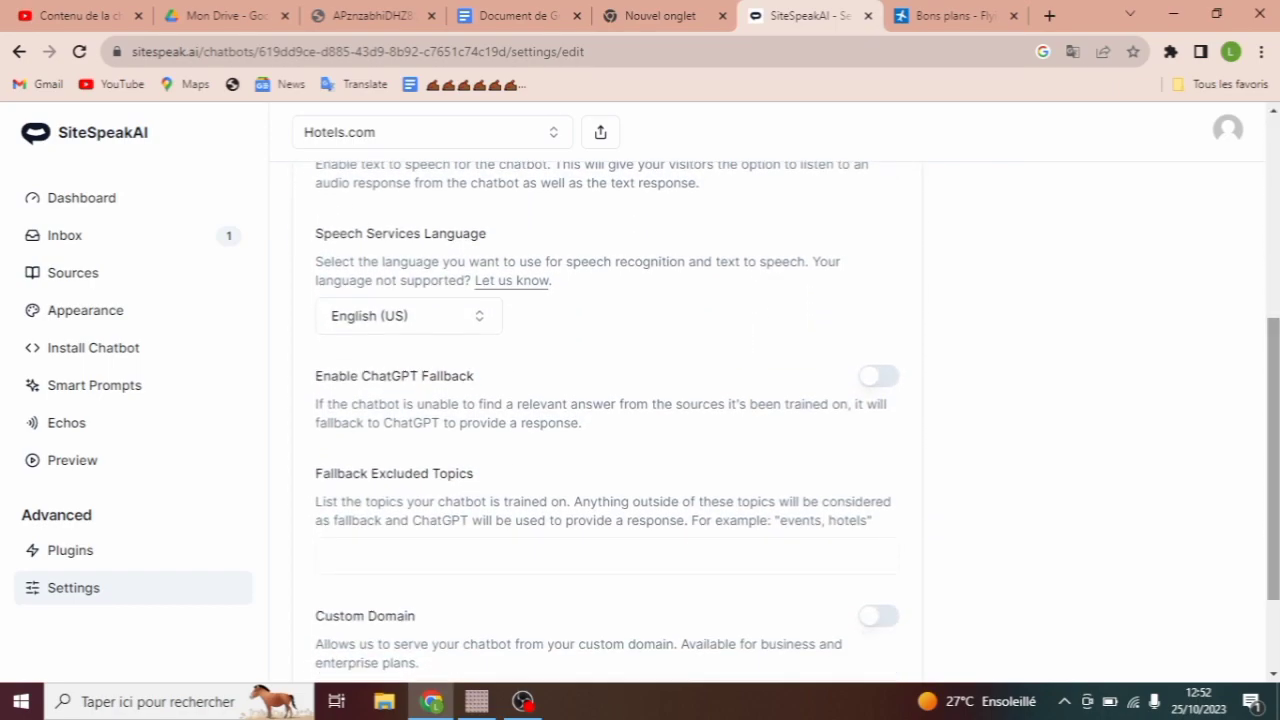
{"action": "left_click", "coordinate": [880, 388]}
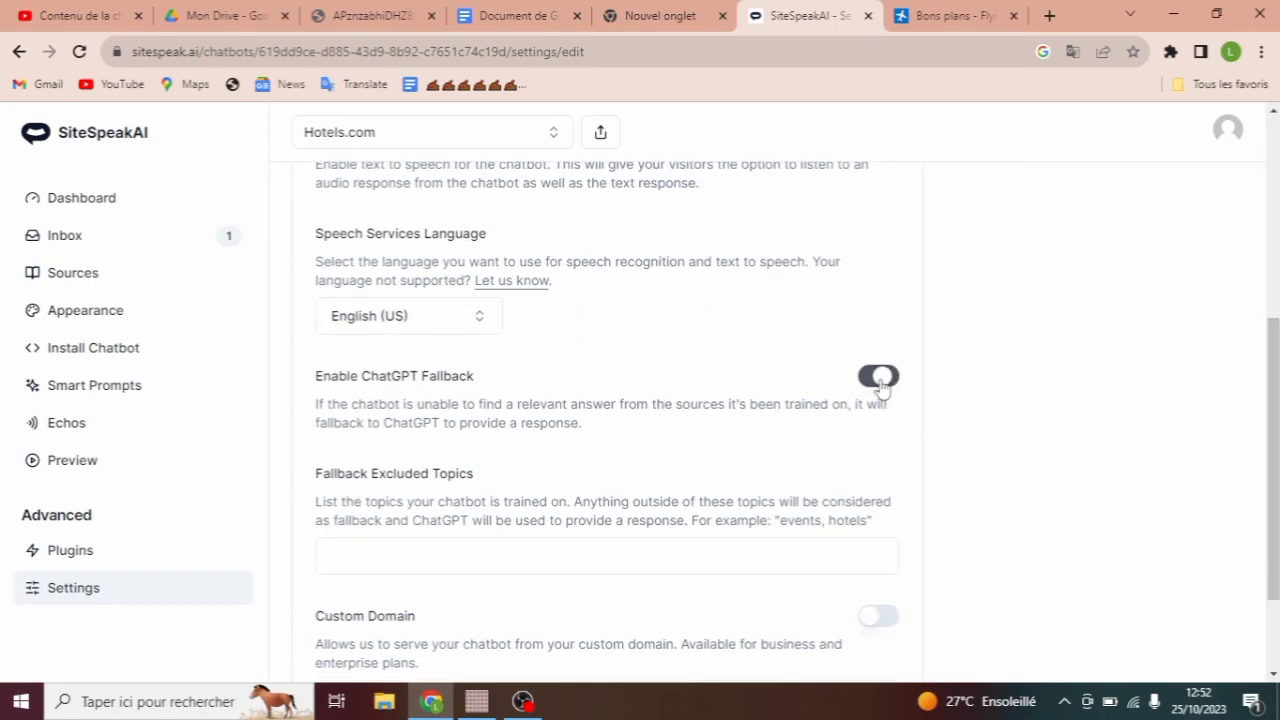
{"action": "scroll", "coordinate": [1274, 420], "scroll_direction": "down", "scroll_amount": 1}
{"action": "scroll", "coordinate": [1274, 450], "scroll_direction": "down", "scroll_amount": 1}
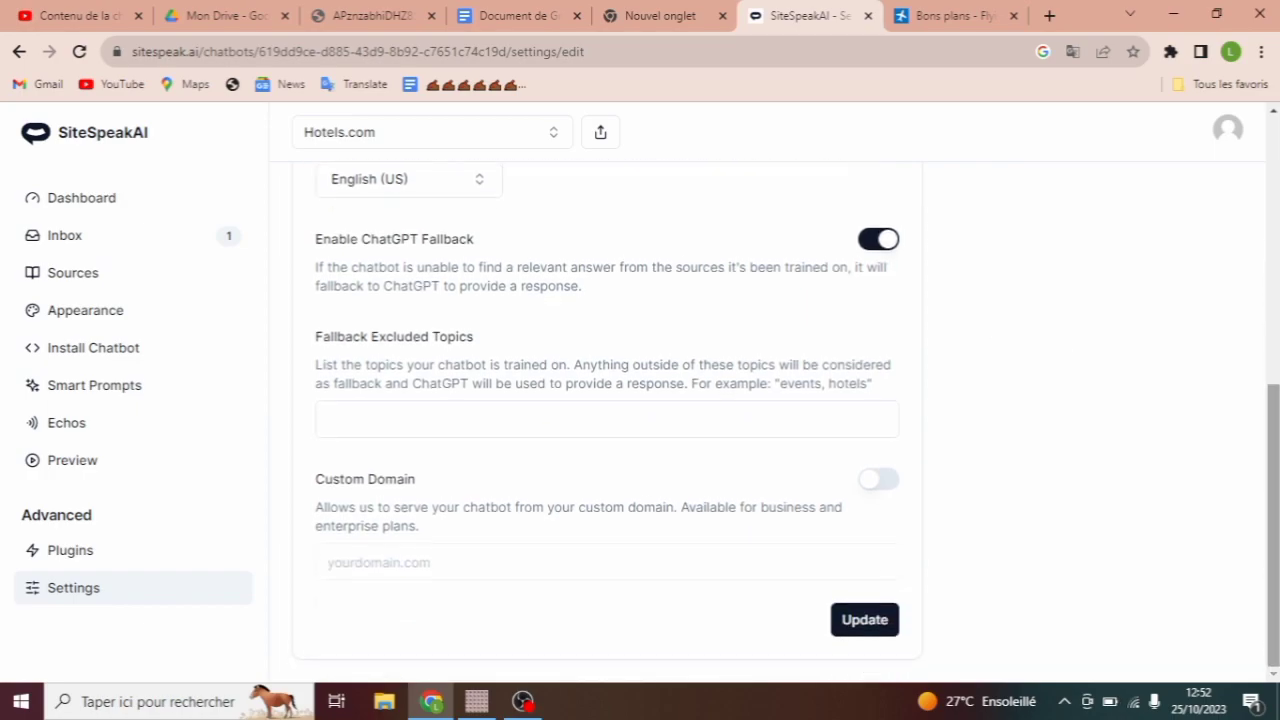
Step: Turn on the custom domain option and view the host record required for it
{"action": "left_click", "coordinate": [882, 483]}
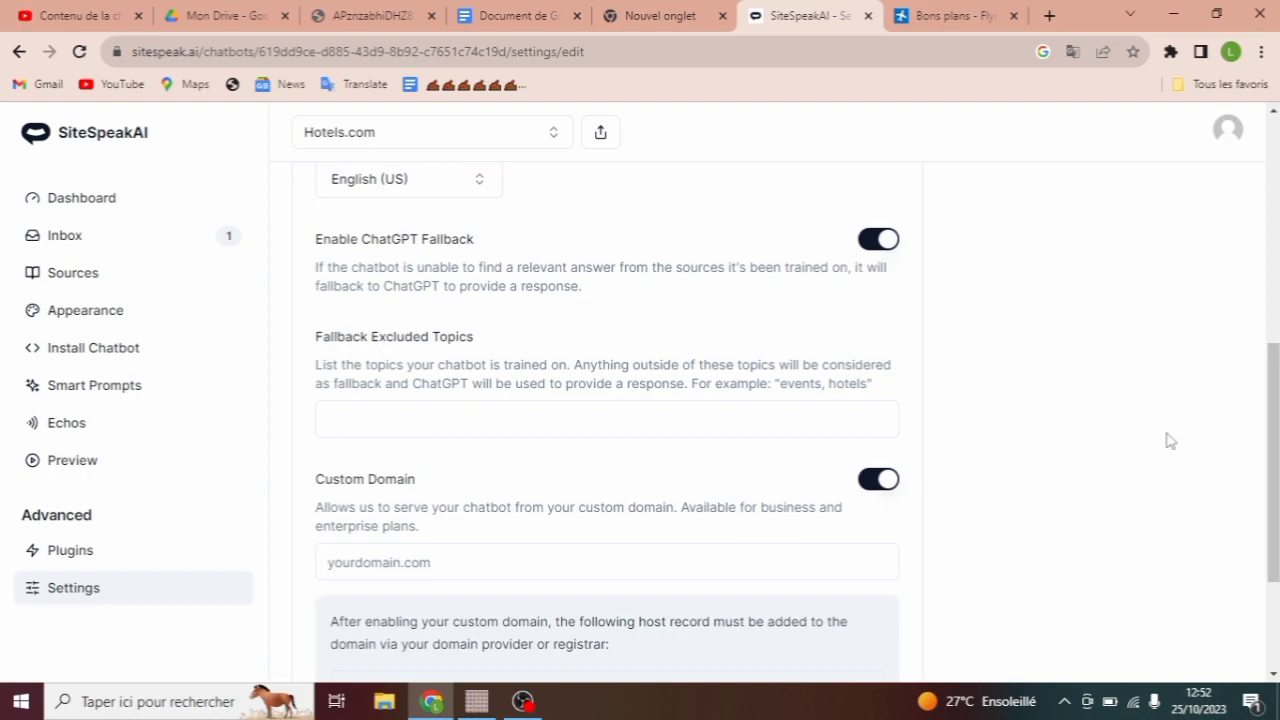
{"action": "scroll", "coordinate": [1274, 450], "scroll_direction": "down", "scroll_amount": 2}
{"action": "scroll", "coordinate": [1274, 450], "scroll_direction": "down", "scroll_amount": 1}
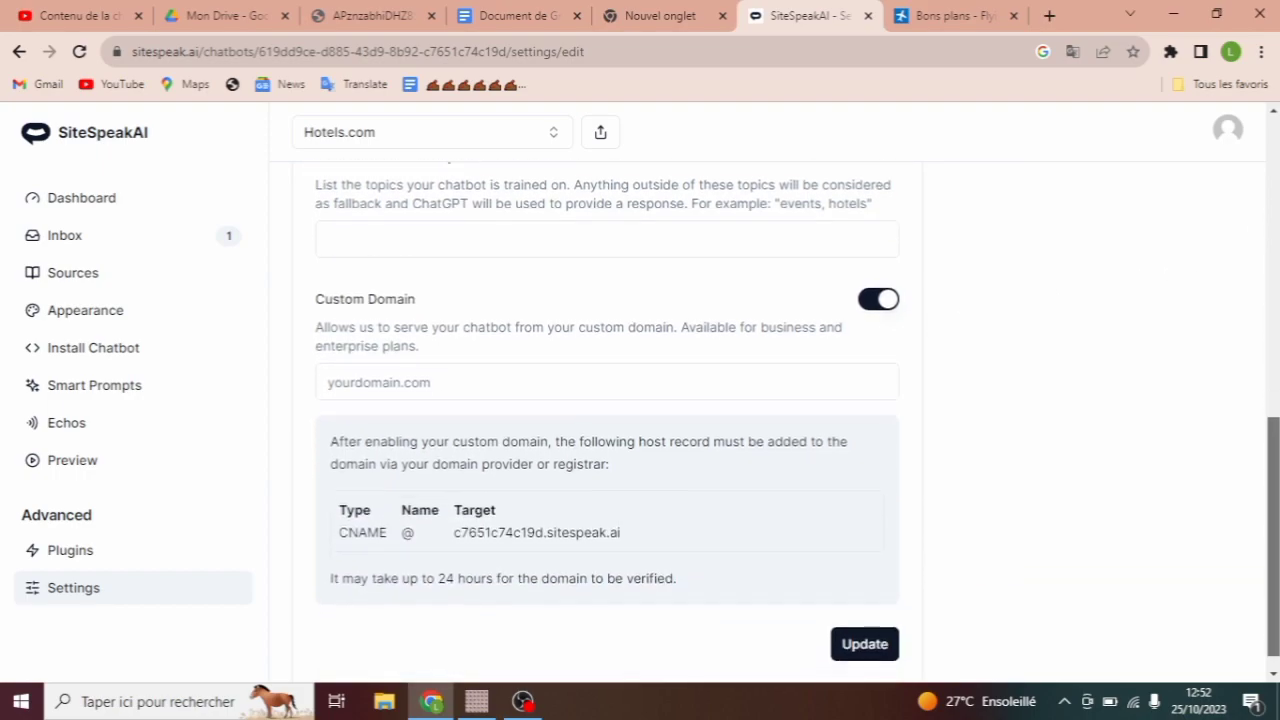
Step: Translate the settings page into French and dismiss the translation popup
{"action": "right_click", "coordinate": [1052, 343]}
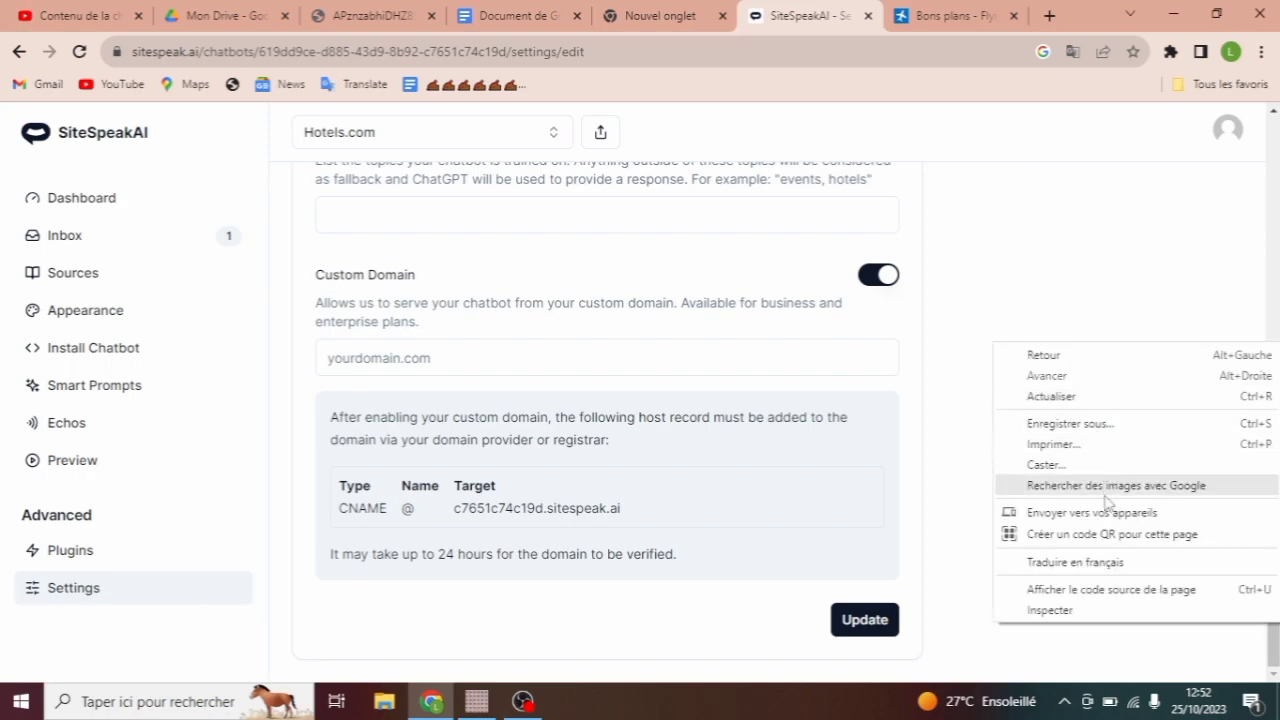
{"action": "left_click", "coordinate": [1104, 568]}
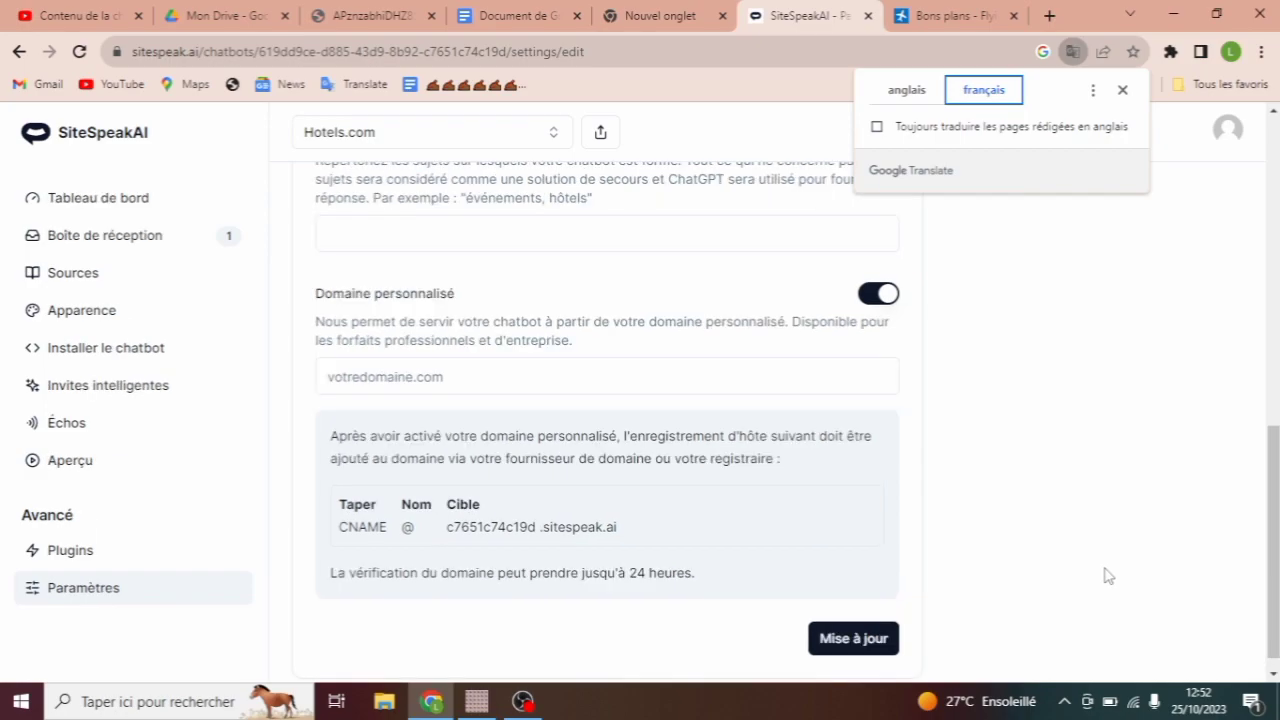
{"action": "left_click", "coordinate": [1097, 461]}
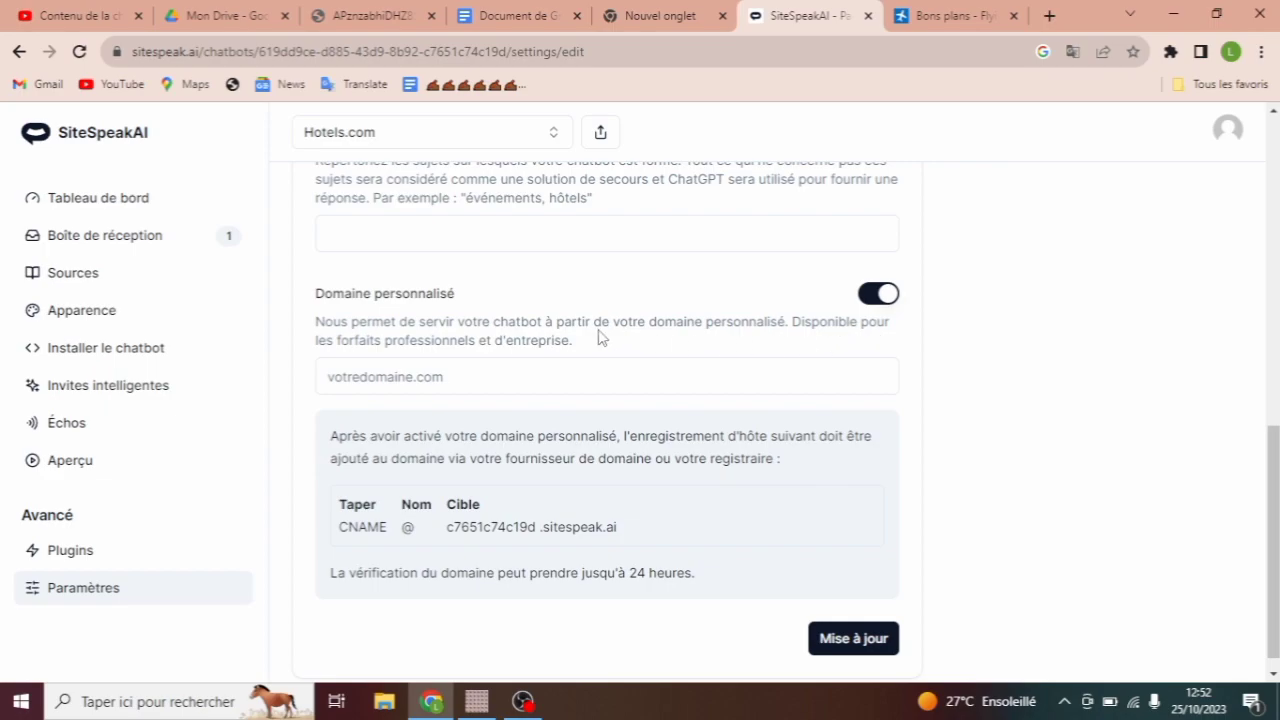
Step: Check the custom domain's address field without entering a domain and turn the custom domain option off
{"action": "left_click", "coordinate": [448, 383]}
{"action": "left_click", "coordinate": [448, 383]}
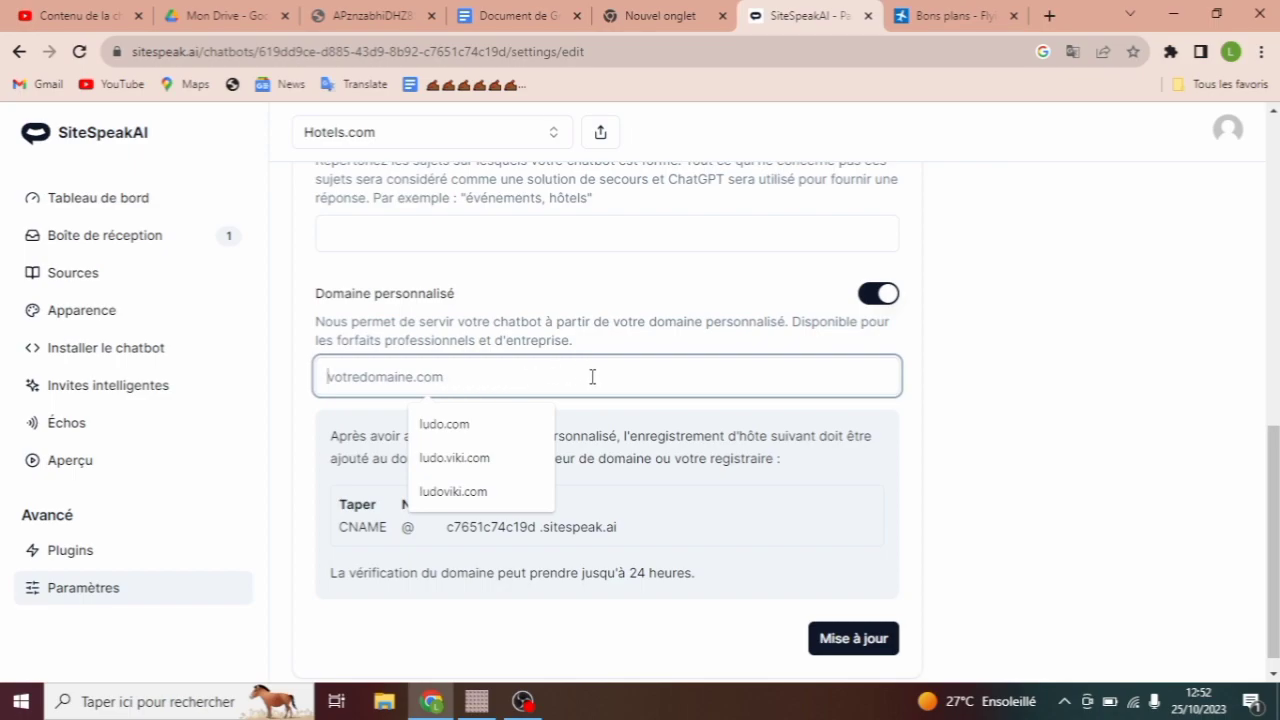
{"action": "left_click", "coordinate": [1024, 403]}
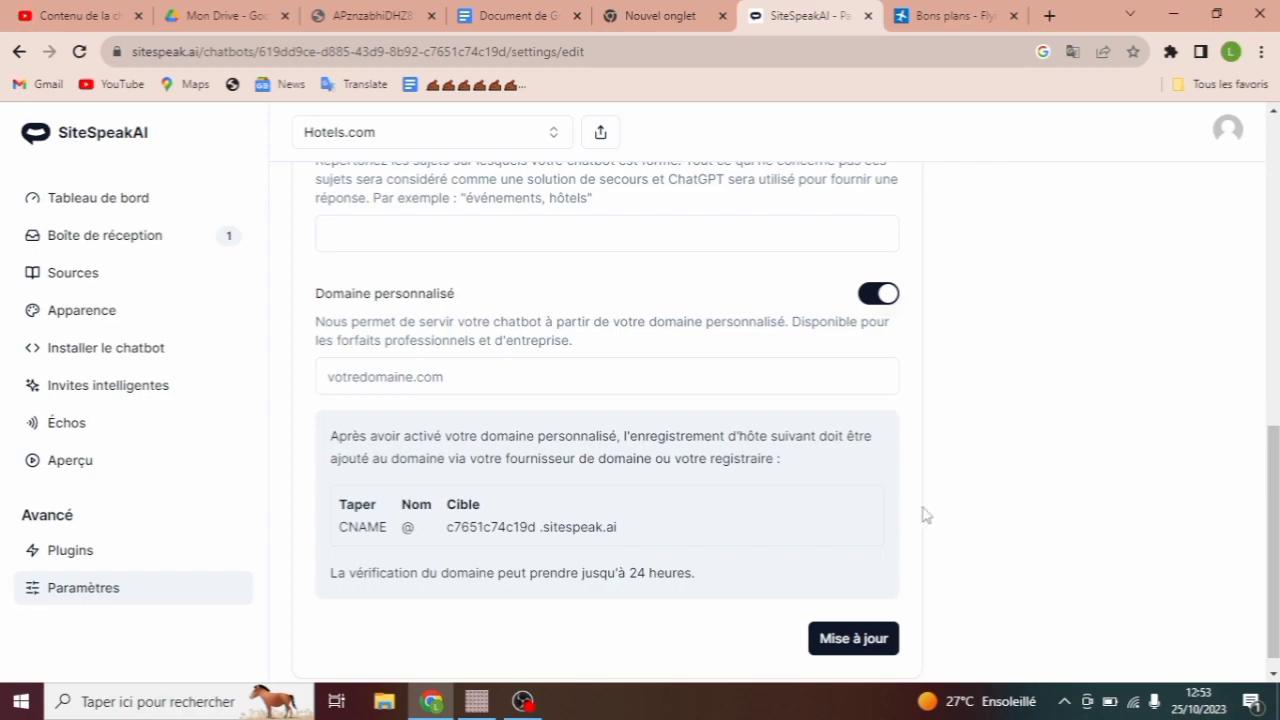
{"action": "left_click", "coordinate": [880, 296]}
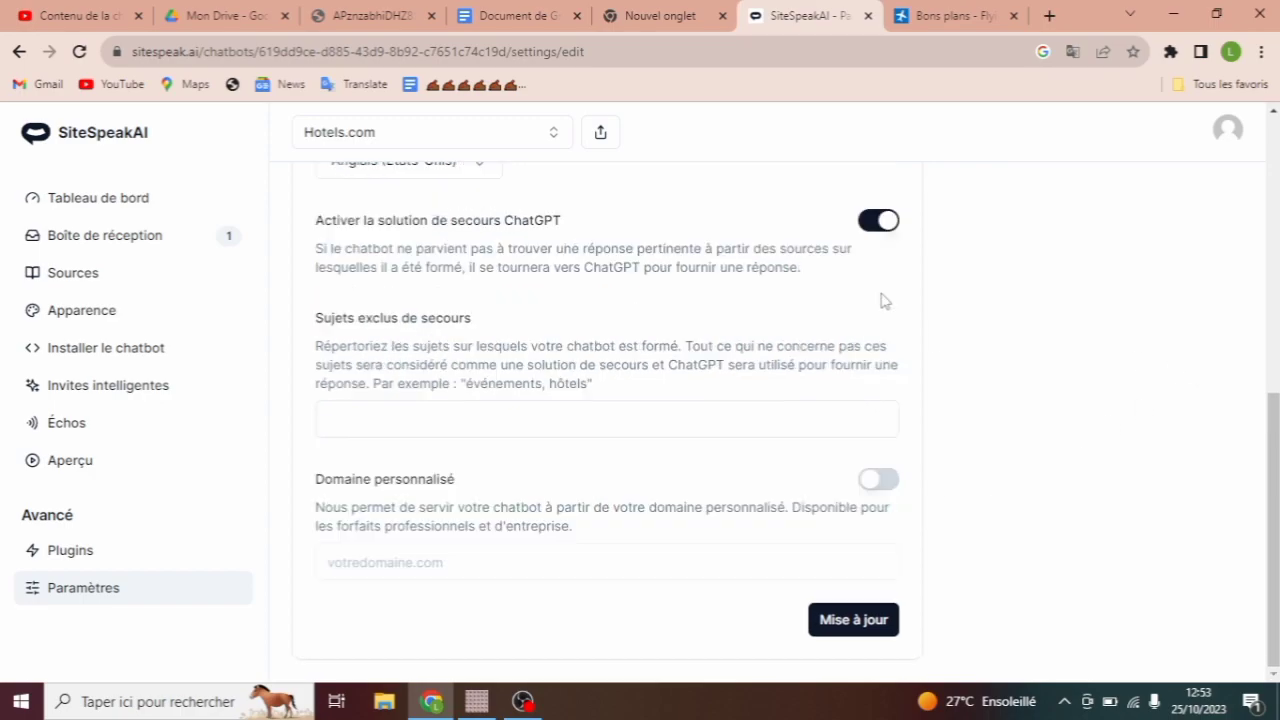
Step: Set the fallback excluded topics to "Hôtel,voyage,vol d'avion" in quotation marks and save the advanced settings
{"action": "left_click_drag", "start_coordinate": [1273, 505], "coordinate": [1246, 416]}
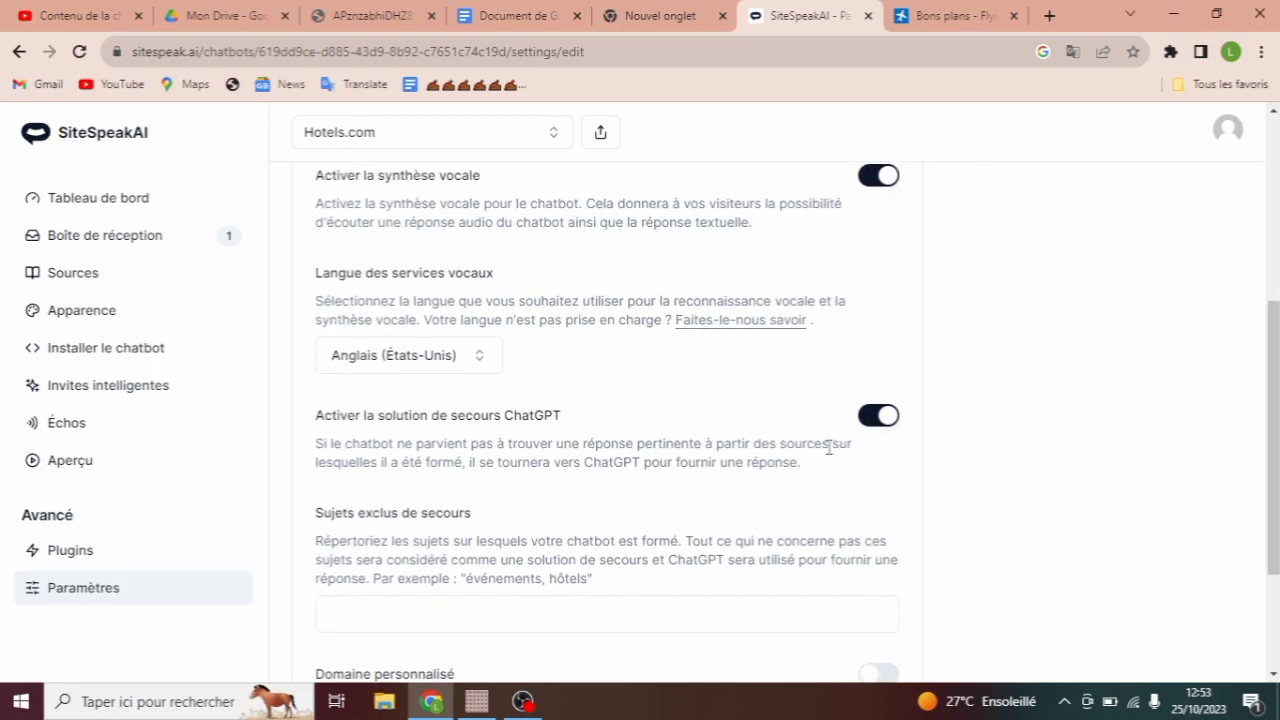
{"action": "scroll", "coordinate": [1272, 420], "scroll_direction": "up", "scroll_amount": 2}
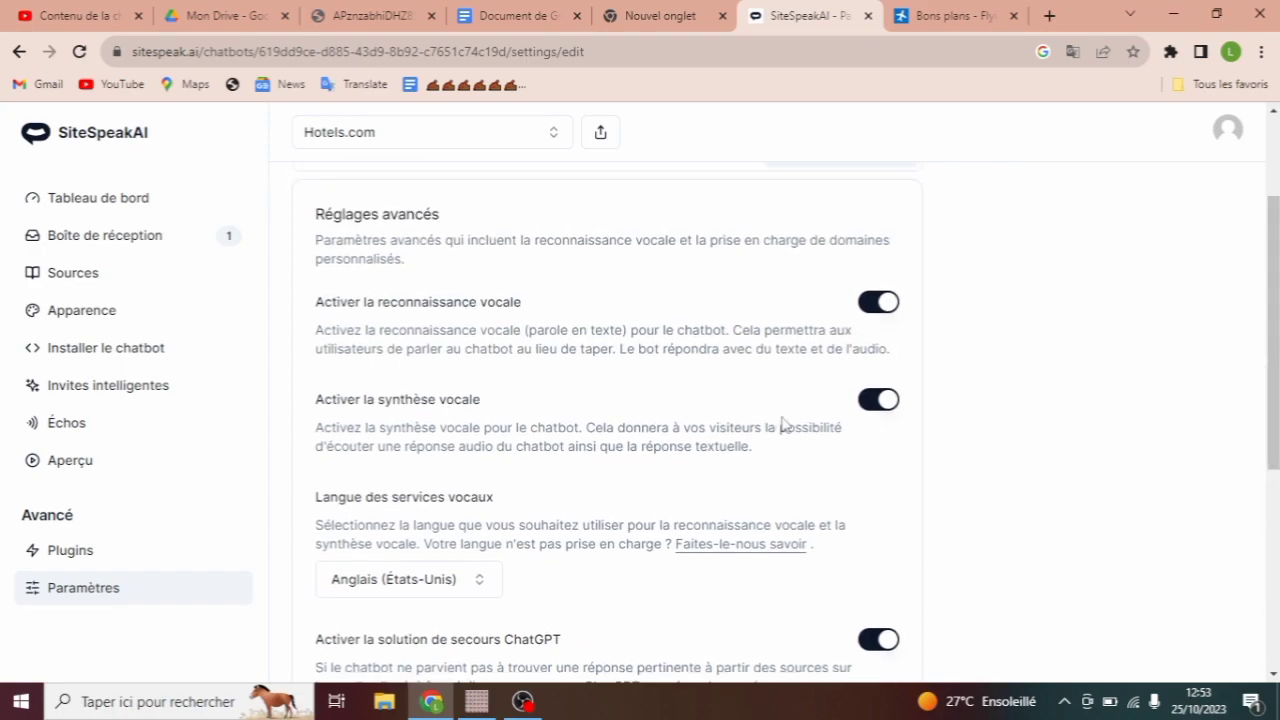
{"action": "scroll", "coordinate": [1272, 290], "scroll_direction": "down", "scroll_amount": 3}
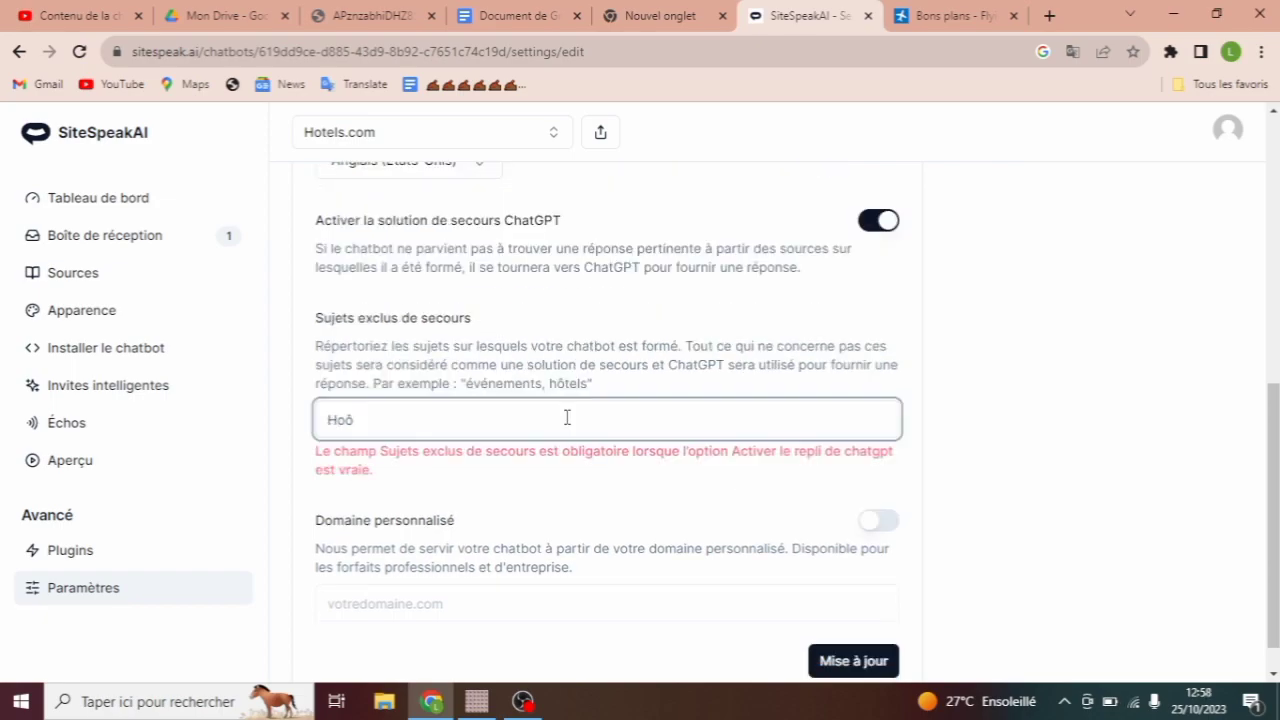
{"action": "key", "text": "BackSpace"}
{"action": "key", "text": "BackSpace"}
{"action": "key", "text": "BackSpace"}
{"action": "type", "text": "ôtel,voyage,vol d'avion\""}
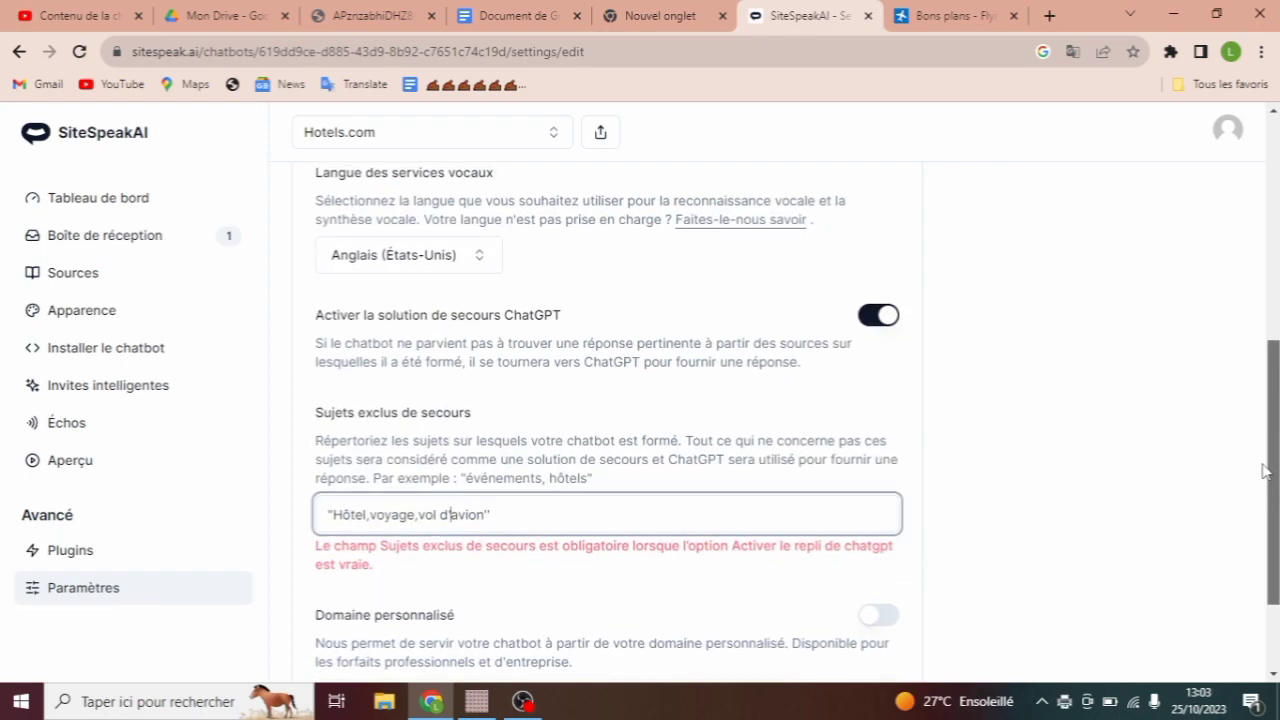
{"action": "left_click_drag", "start_coordinate": [1263, 470], "coordinate": [1263, 447]}
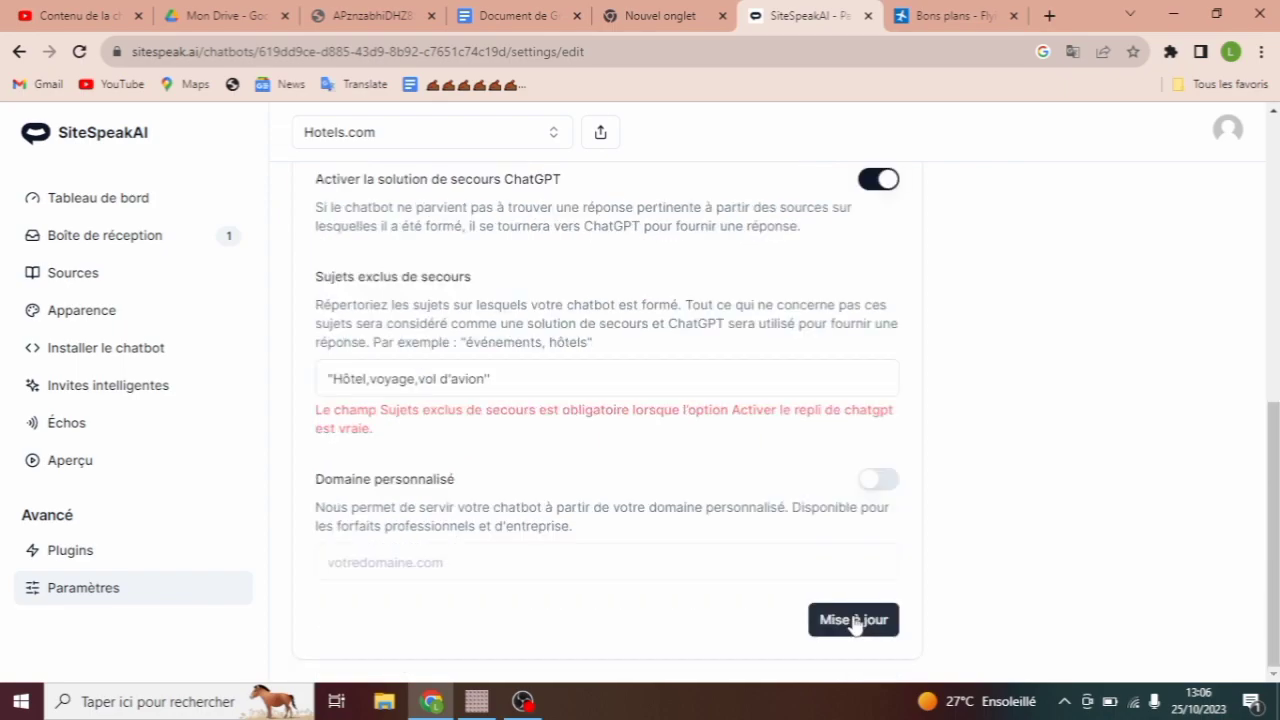
{"action": "left_click", "coordinate": [853, 621]}
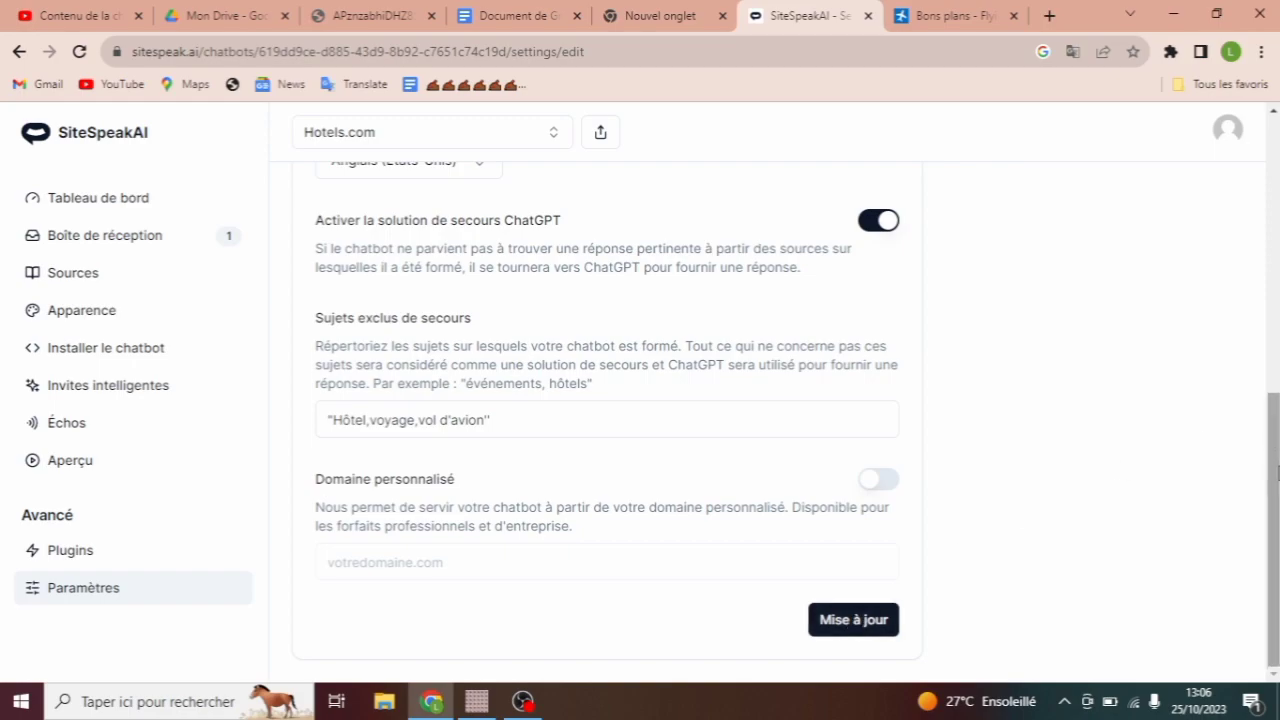
Step: Look at the chatbot's JavaScript install snippet, copy its share link and open a new browser tab
{"action": "left_click_drag", "start_coordinate": [1277, 480], "coordinate": [1250, 192]}
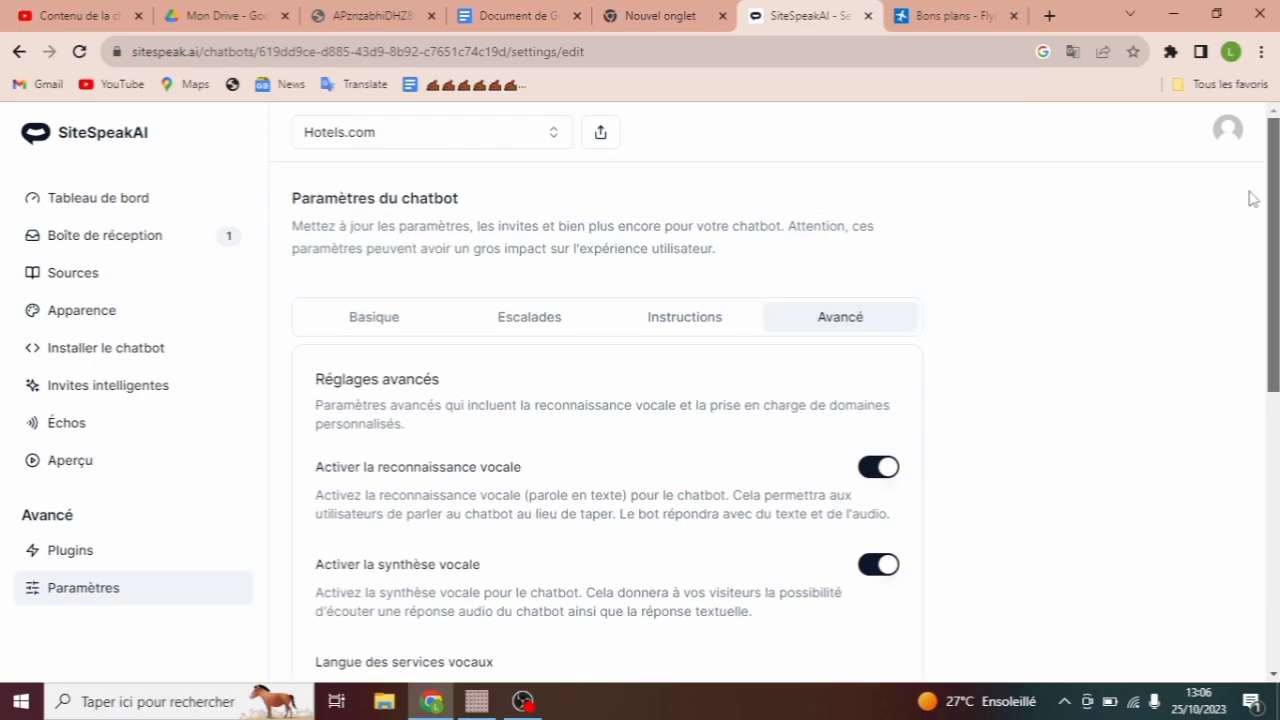
{"action": "scroll", "coordinate": [1253, 198], "scroll_direction": "down", "scroll_amount": 6}
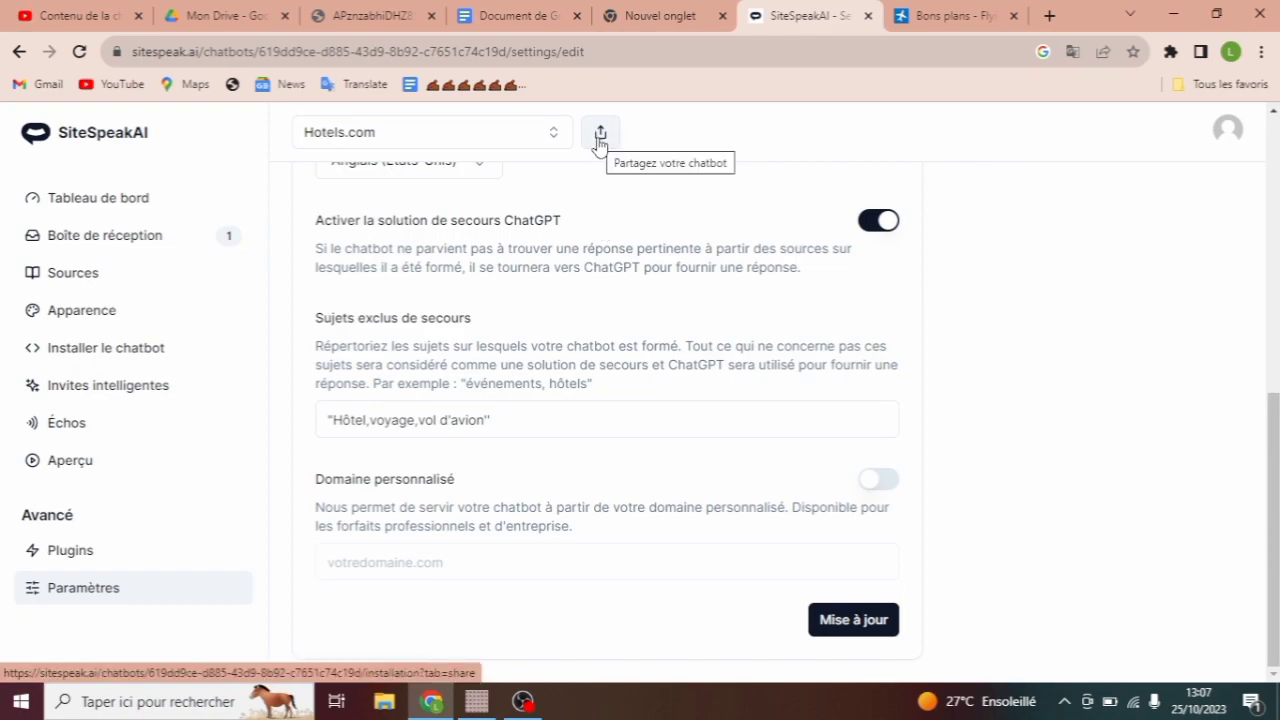
{"action": "left_click", "coordinate": [599, 141]}
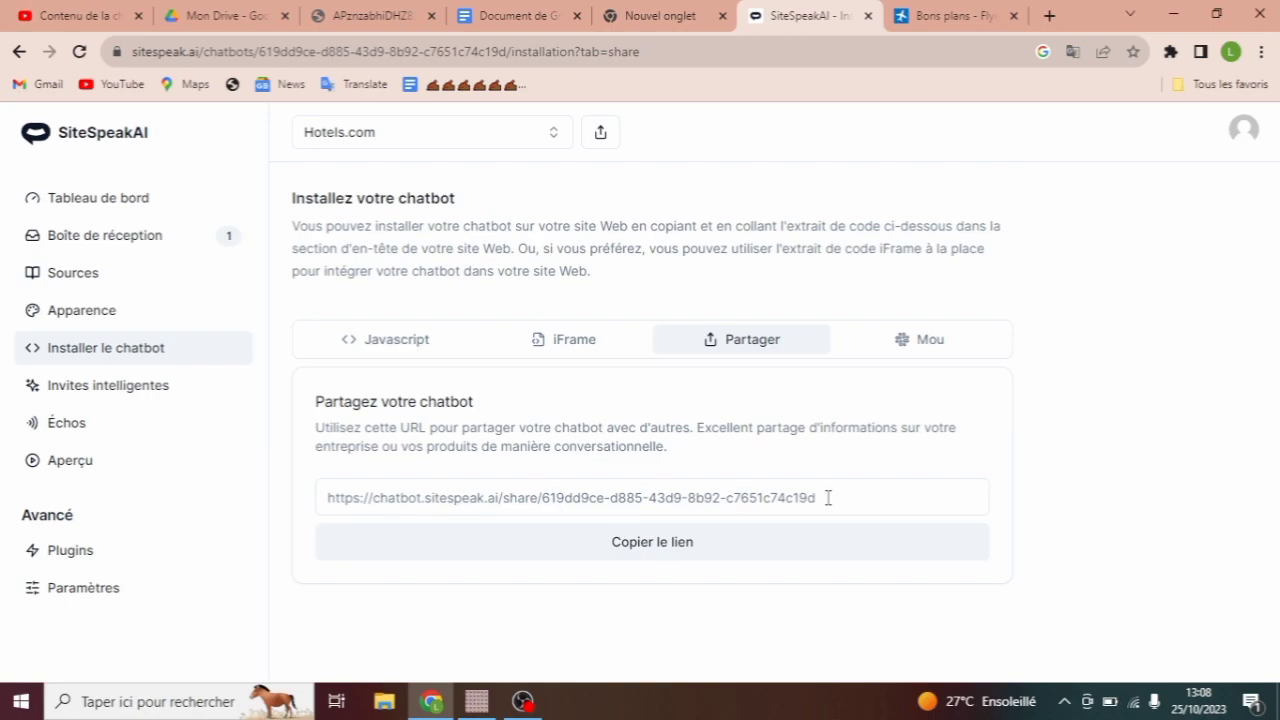
{"action": "left_click", "coordinate": [387, 350]}
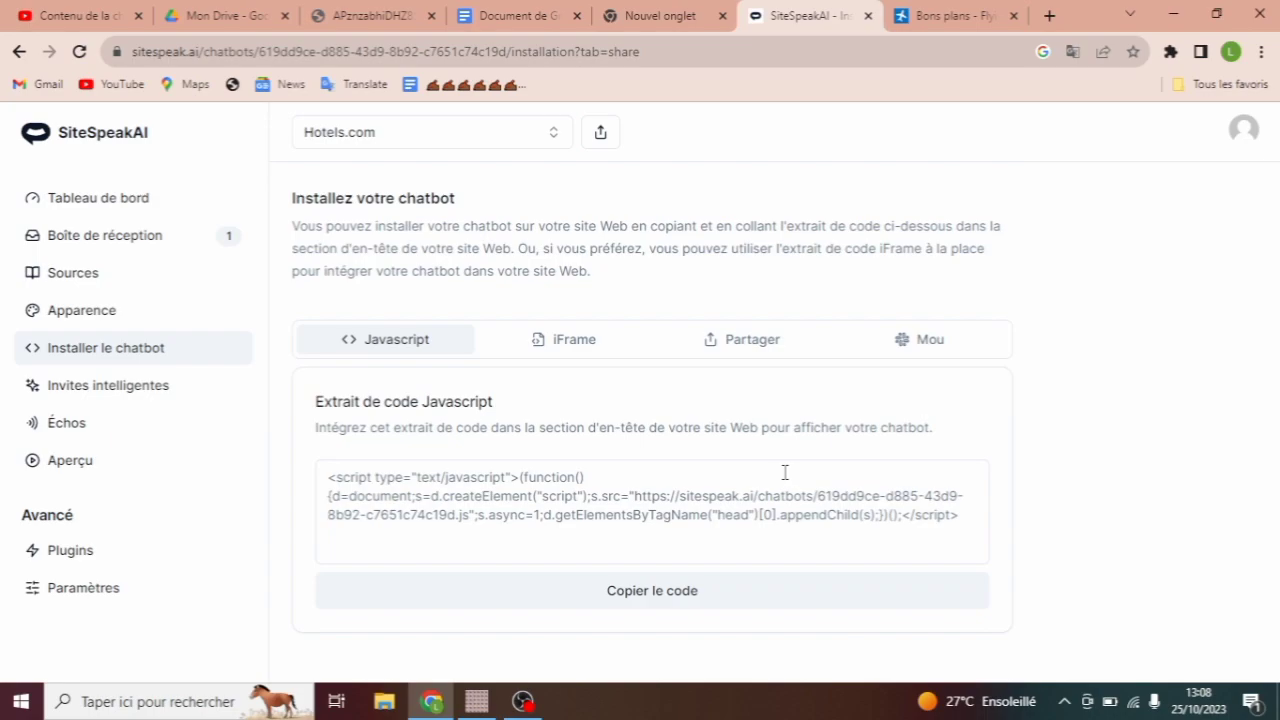
{"action": "left_click", "coordinate": [742, 348]}
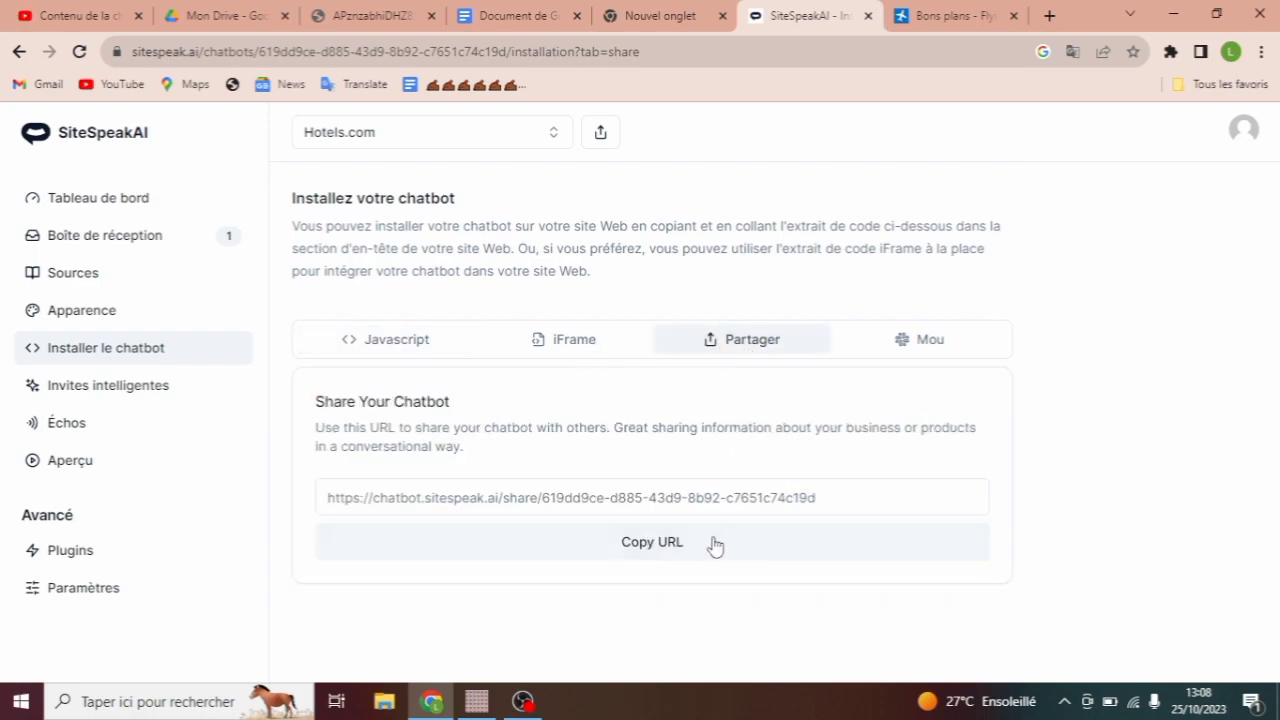
{"action": "left_click", "coordinate": [654, 546]}
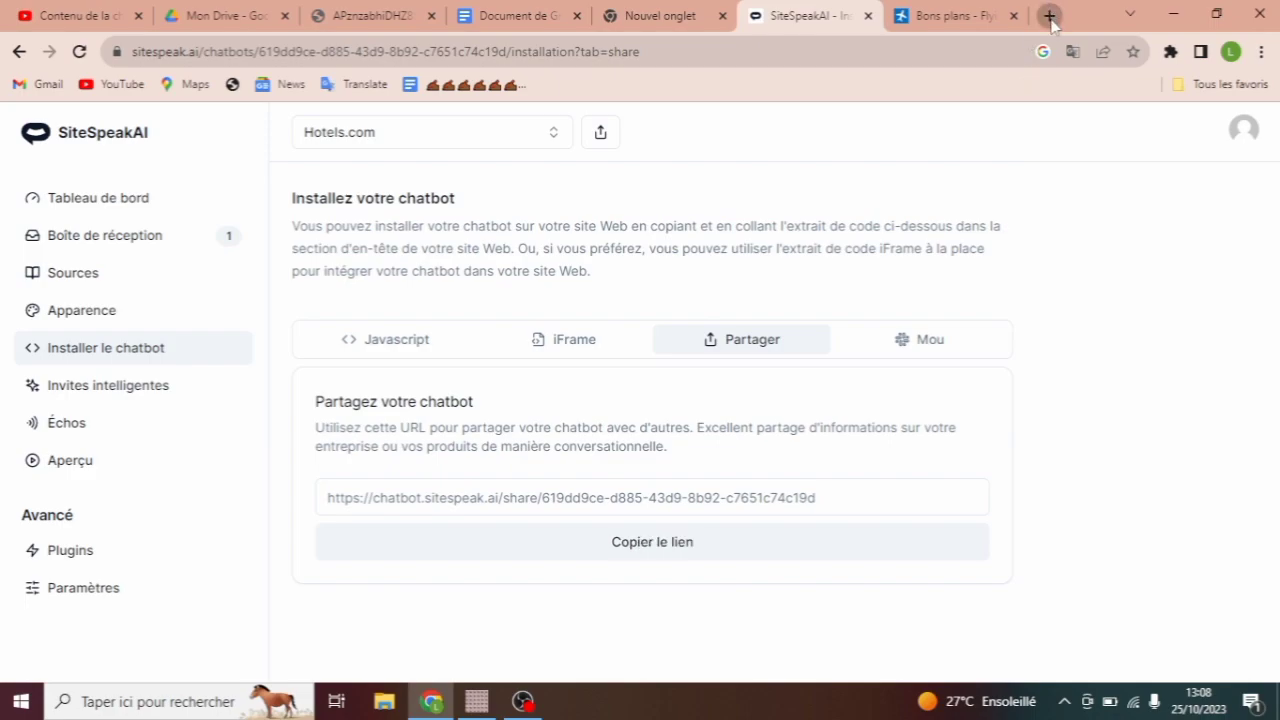
{"action": "left_click", "coordinate": [1050, 16]}
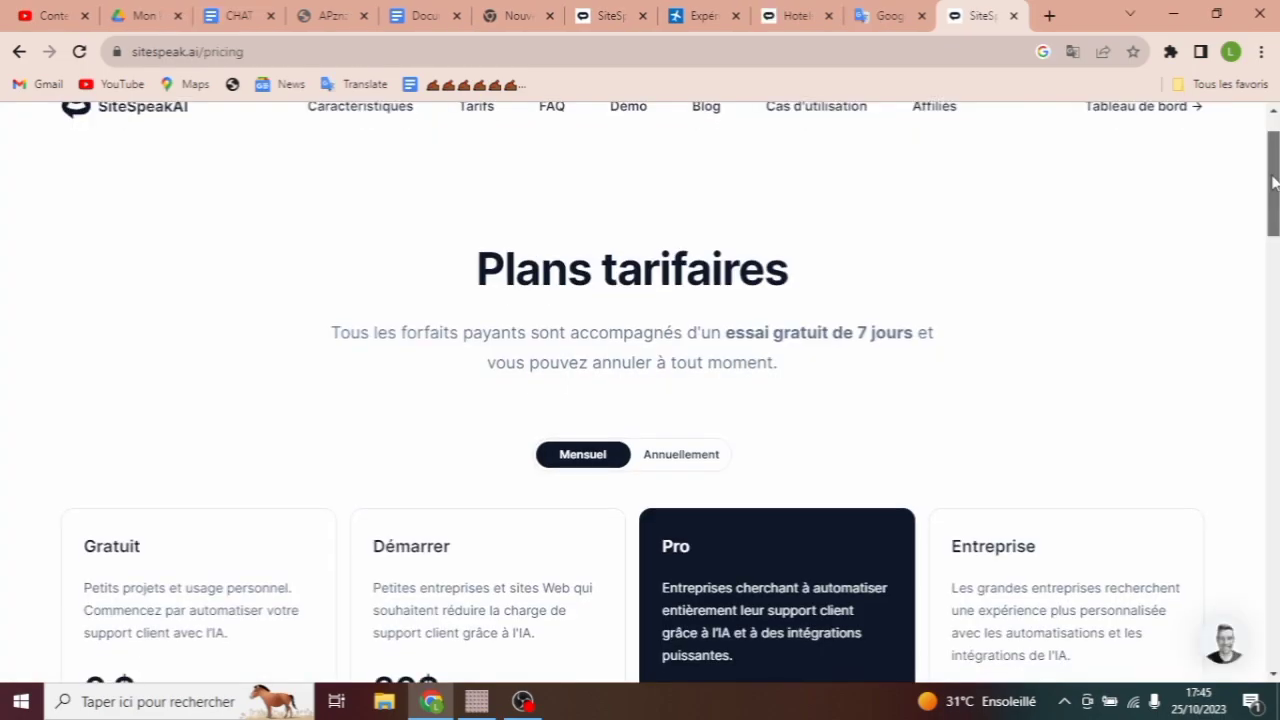
Step: Compare the monthly prices and basic limits of the free, starter, Pro and Enterprise plans on SiteSpeakAI's pricing page
{"action": "left_click_drag", "start_coordinate": [1273, 181], "coordinate": [1262, 157]}
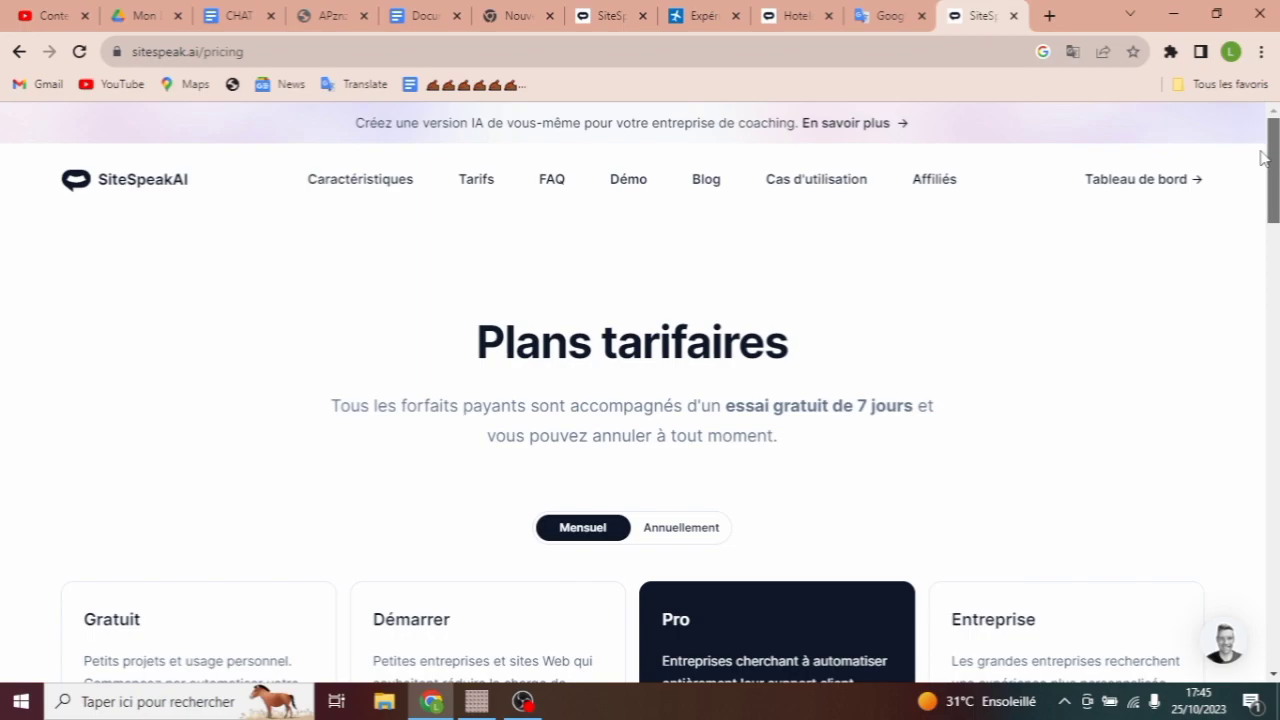
{"action": "left_click_drag", "start_coordinate": [1268, 157], "coordinate": [1275, 234]}
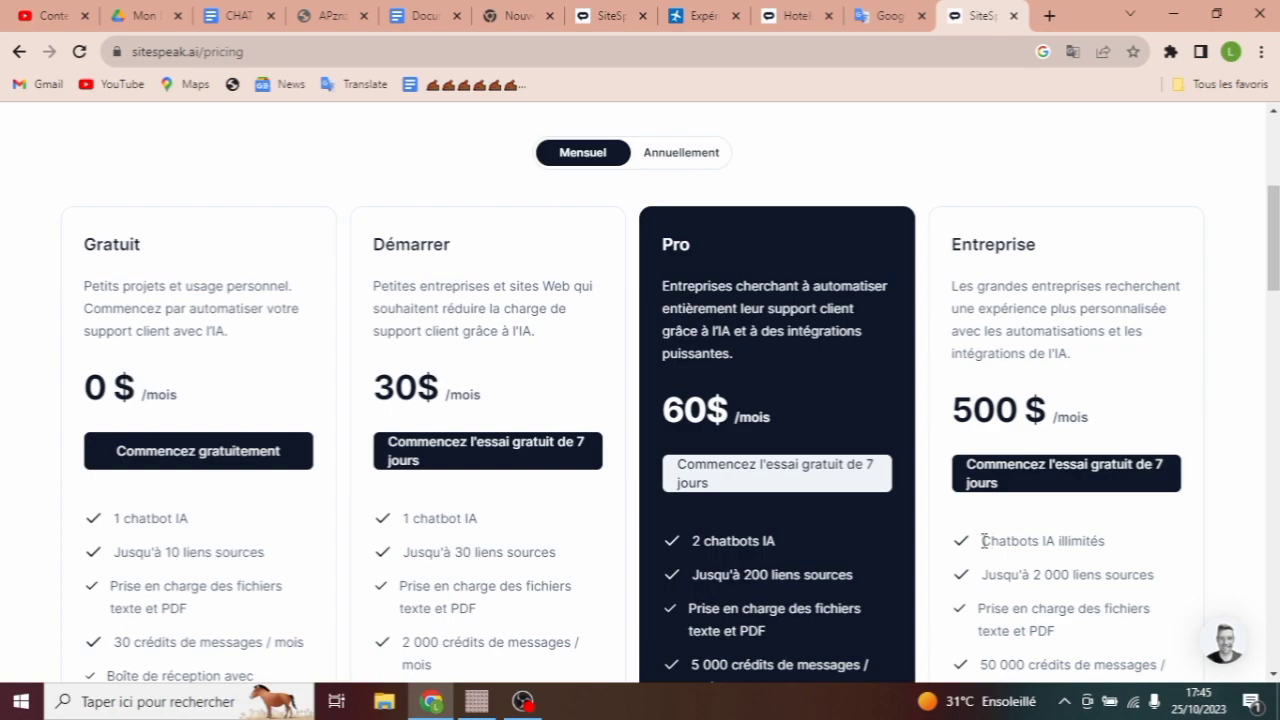
{"action": "scroll", "coordinate": [1265, 168], "scroll_direction": "up", "scroll_amount": 3}
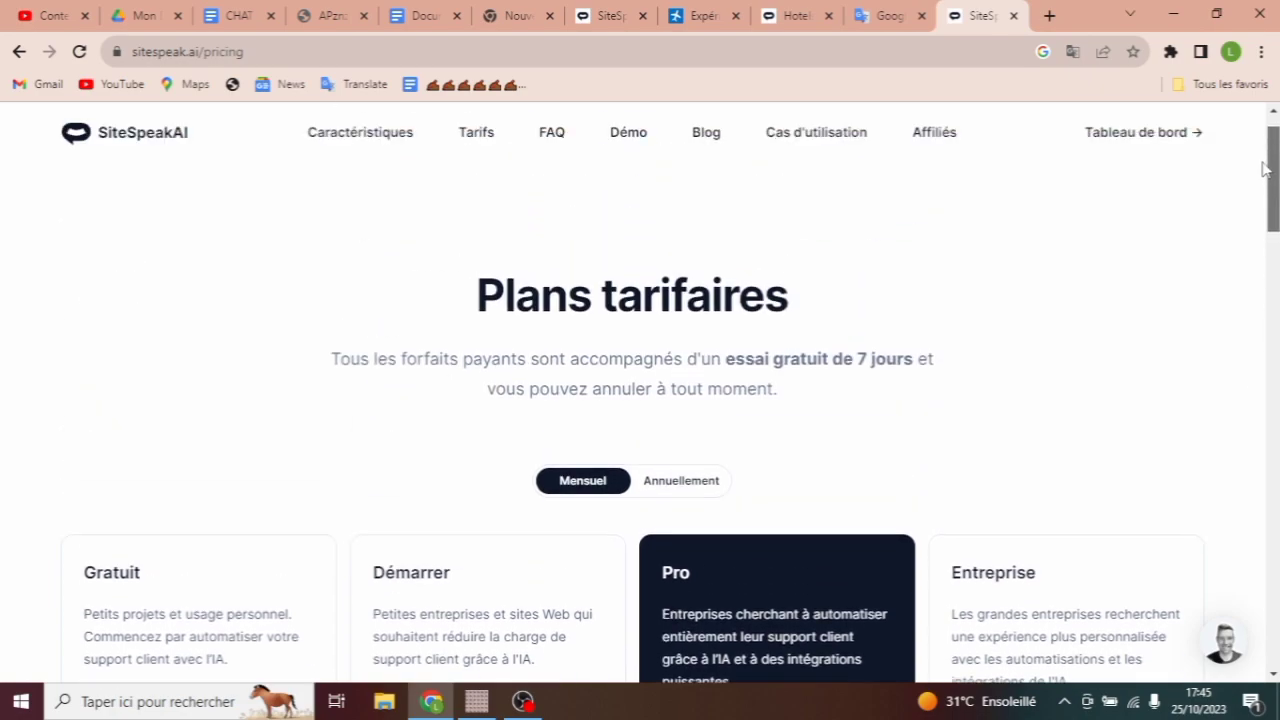
{"action": "left_click_drag", "start_coordinate": [1265, 168], "coordinate": [1275, 268]}
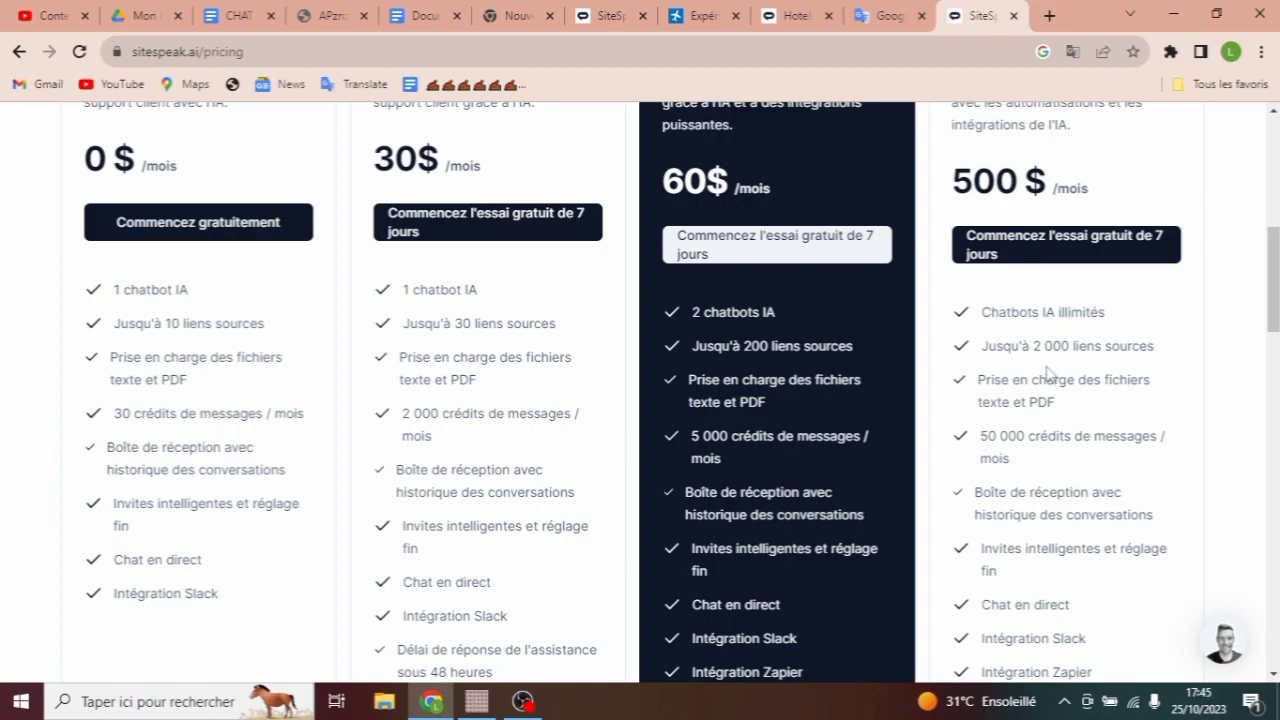
Step: Examine the Enterprise plan's features, including the custom GPT-3.5 model, live chat, integrations, unlimited plugins and API access
{"action": "scroll", "coordinate": [1046, 374], "scroll_direction": "down", "scroll_amount": 6}
{"action": "left_click_drag", "start_coordinate": [1018, 500], "coordinate": [1133, 500]}
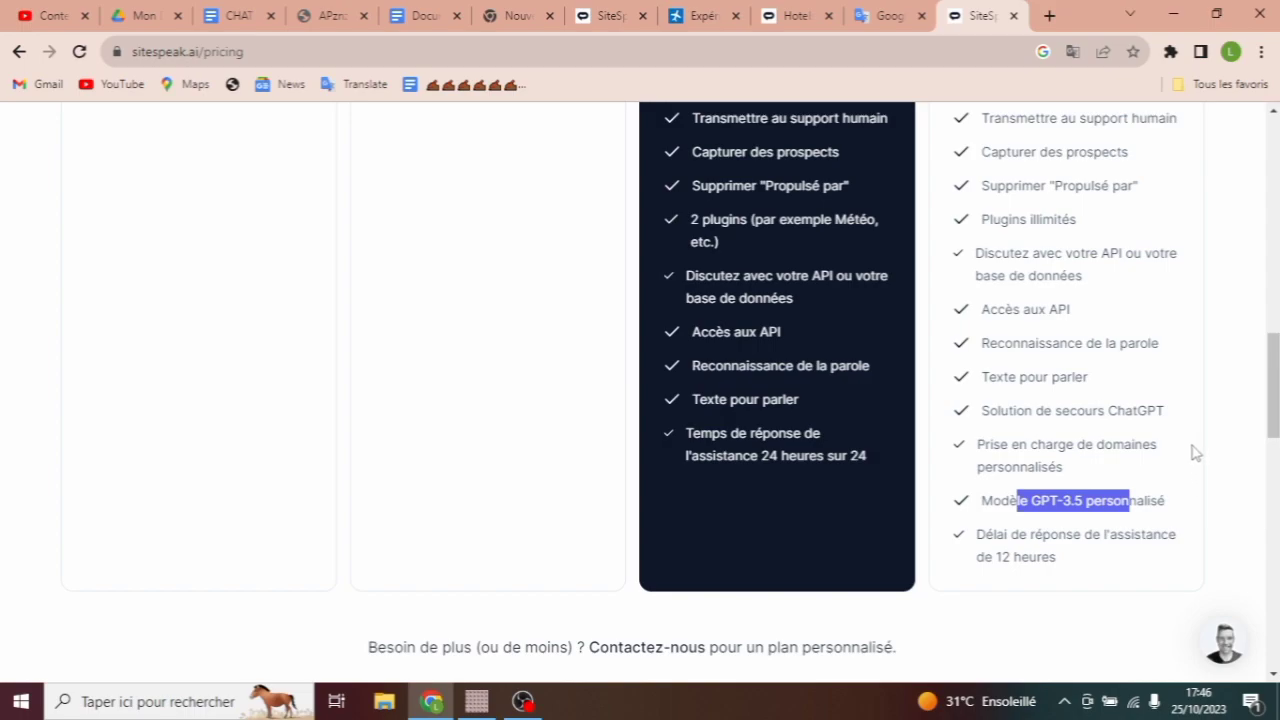
{"action": "left_click", "coordinate": [1256, 433]}
{"action": "left_click_drag", "start_coordinate": [1259, 426], "coordinate": [1258, 374]}
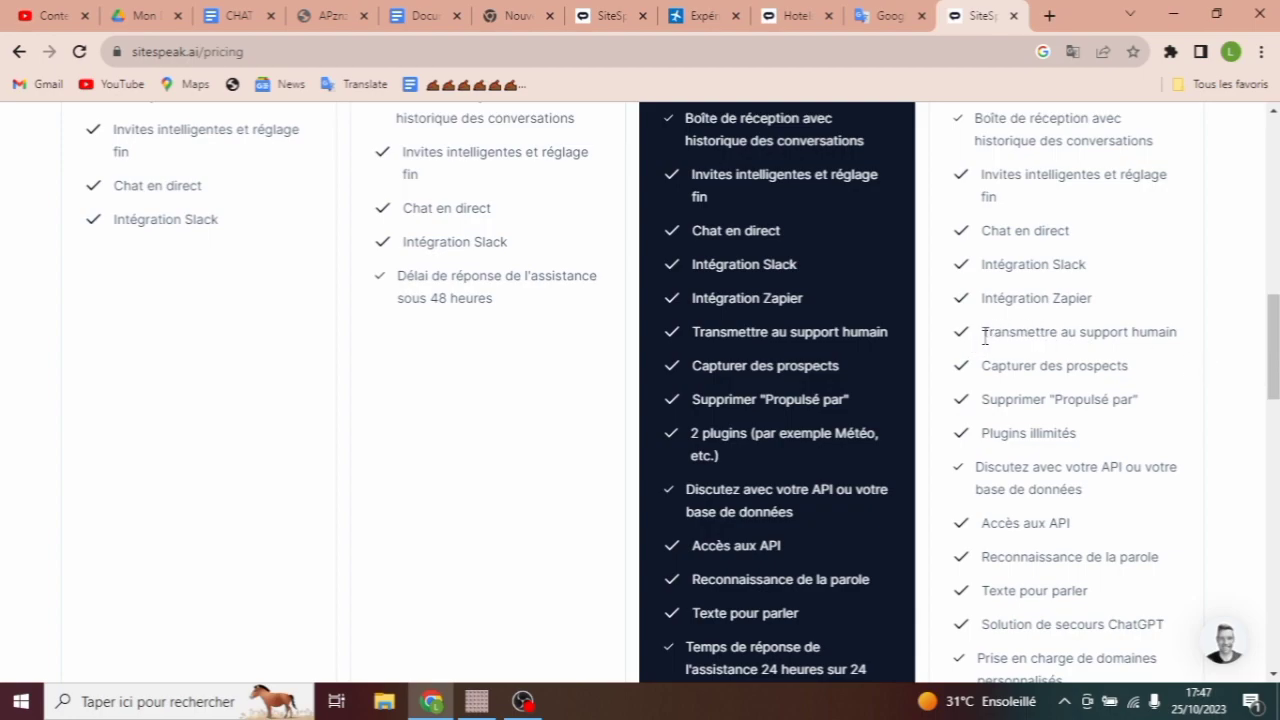
{"action": "left_click_drag", "start_coordinate": [982, 334], "coordinate": [1078, 432]}
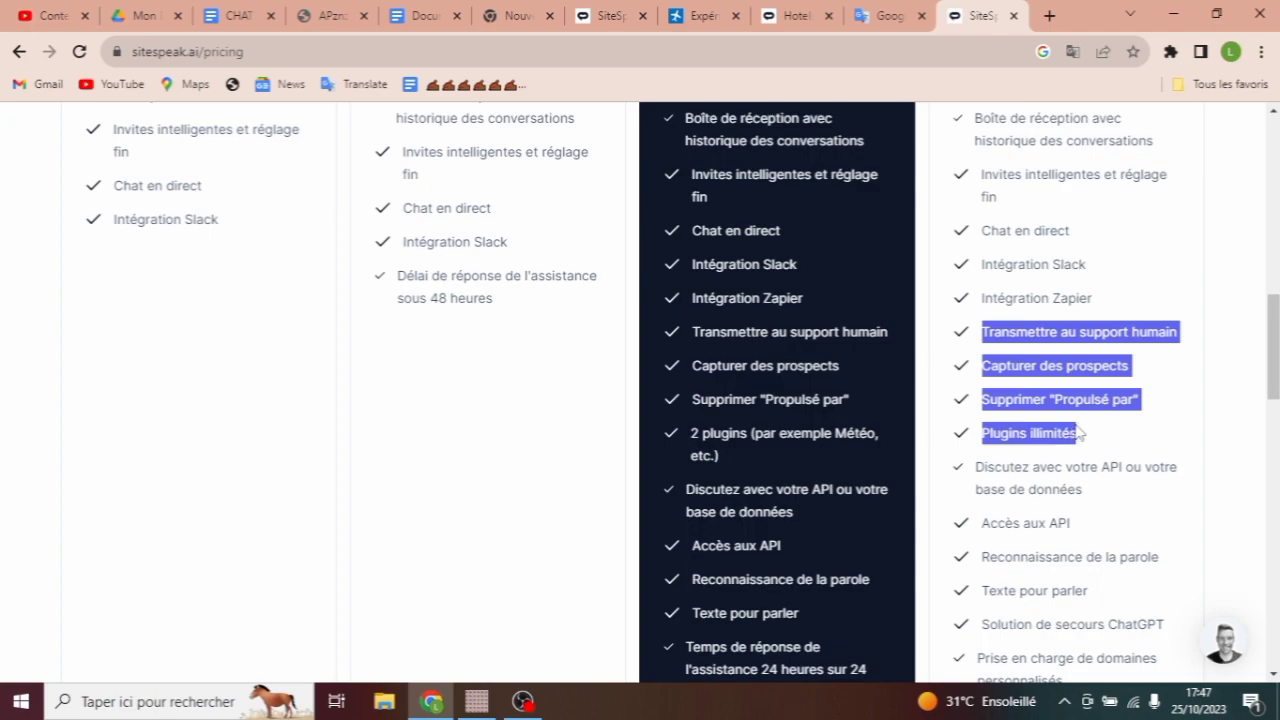
{"action": "left_click", "coordinate": [987, 232]}
{"action": "left_click_drag", "start_coordinate": [987, 230], "coordinate": [1106, 446]}
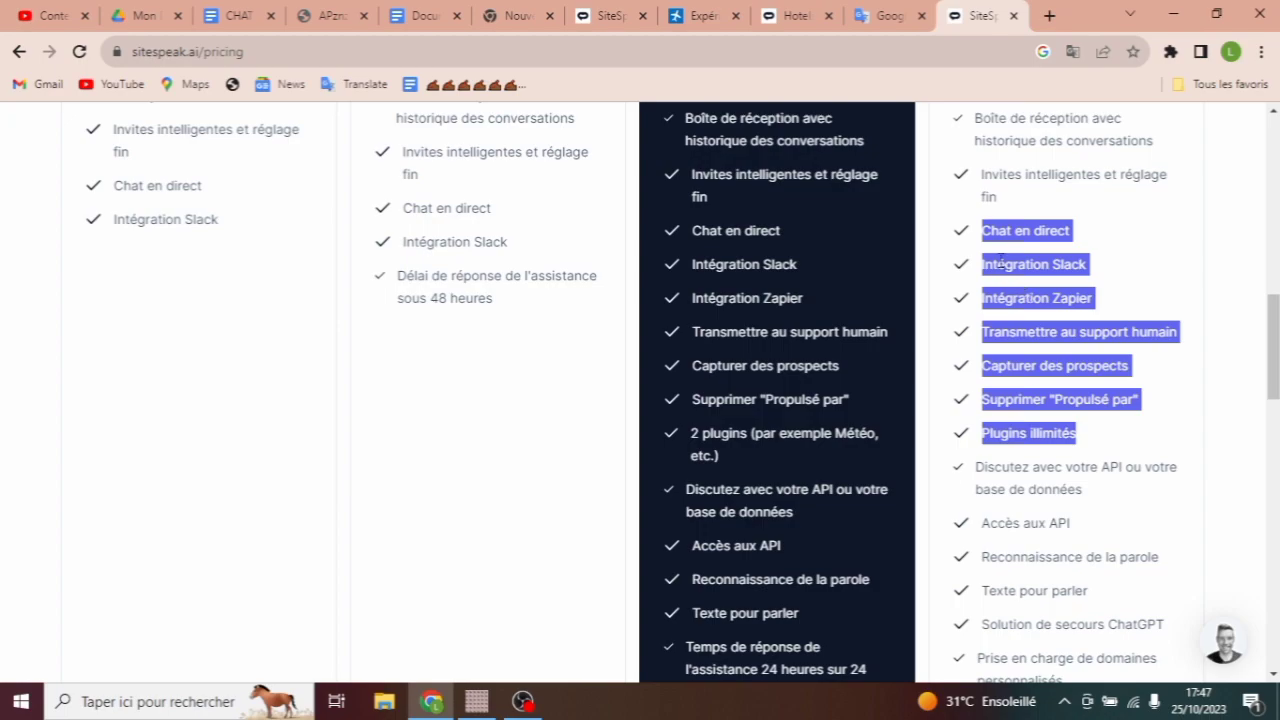
{"action": "left_click_drag", "start_coordinate": [984, 232], "coordinate": [1083, 524]}
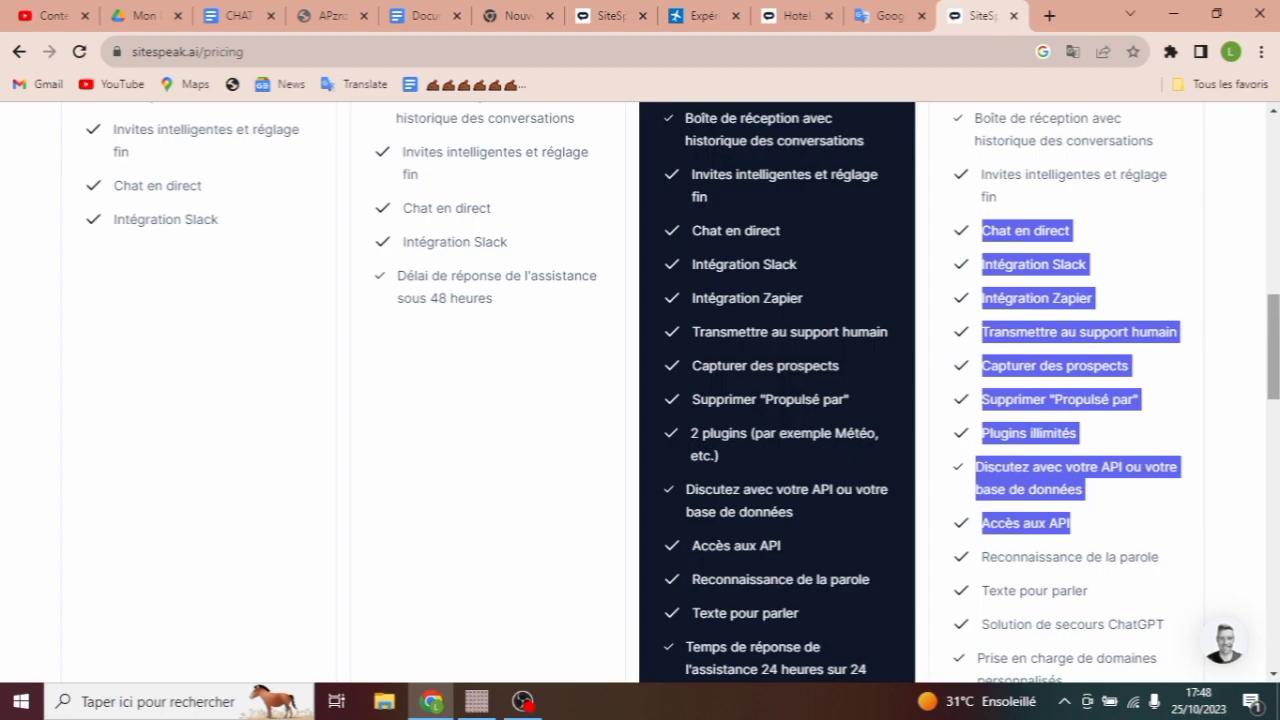
{"action": "left_click_drag", "start_coordinate": [1275, 330], "coordinate": [1247, 131]}
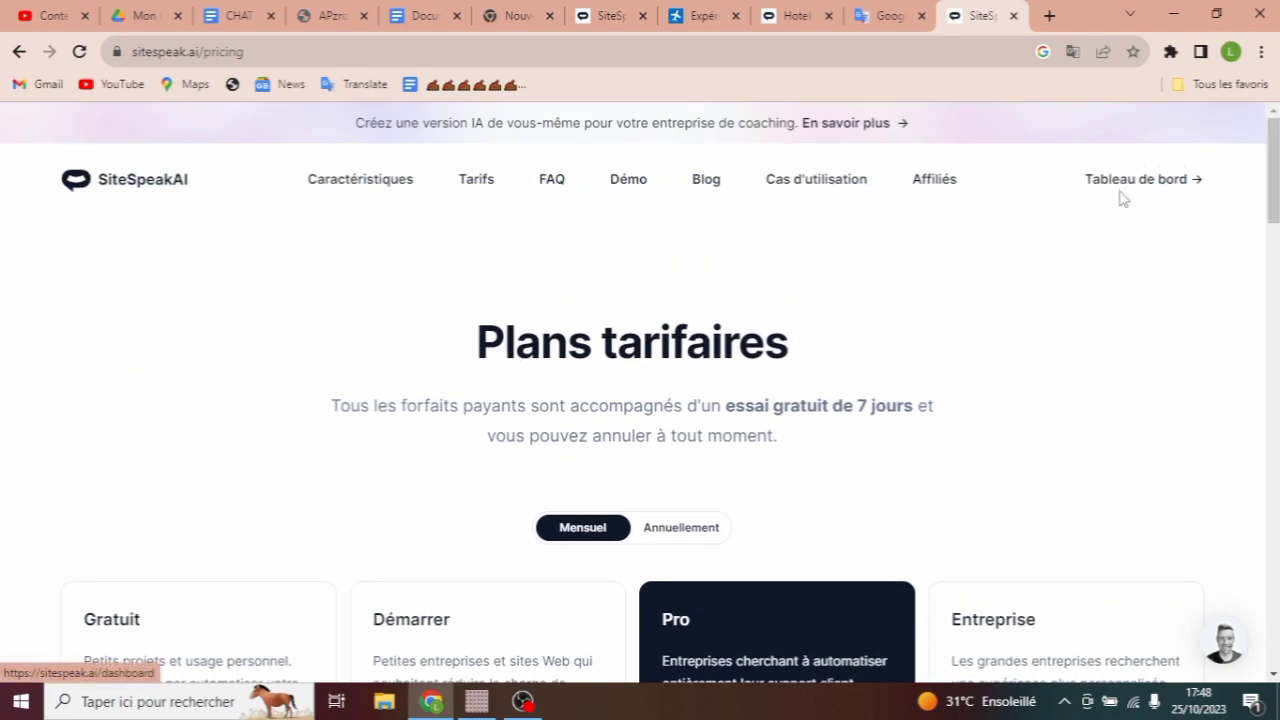